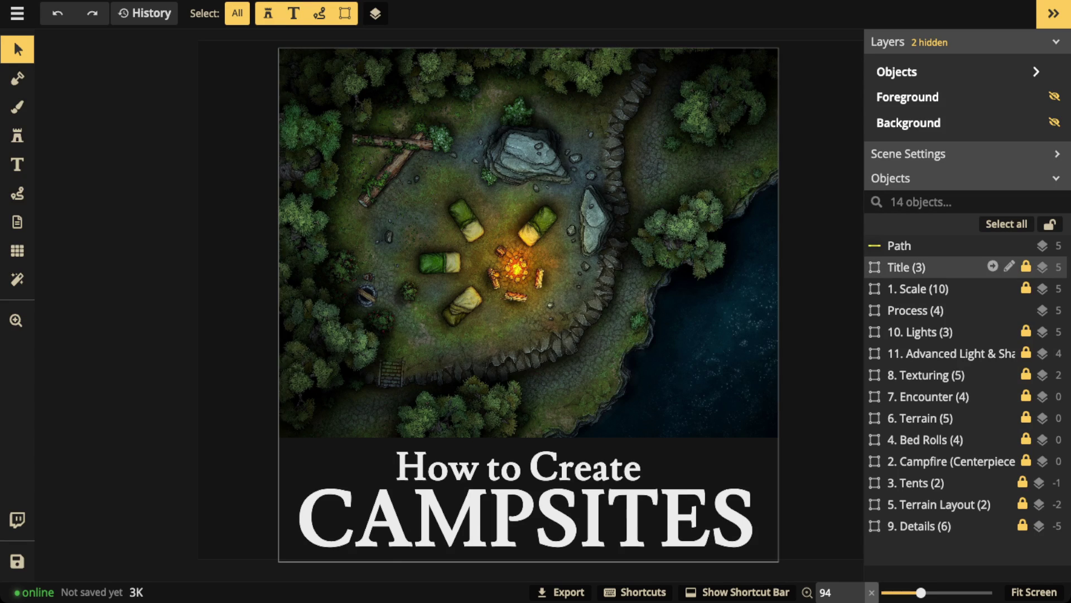
# Delete the locked Title group from the scene
pyautogui.click(926, 267)
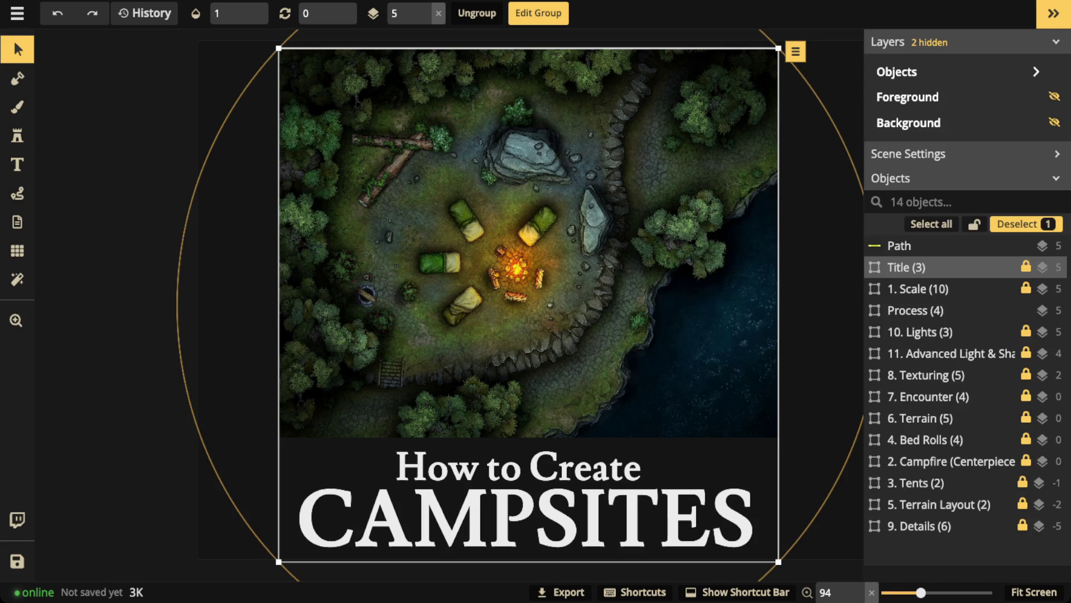
pyautogui.press('Delete')
# Bring the Process legend onto the canvas to read its list of stages, and move it back off the map
pyautogui.moveTo(114, 237); pyautogui.dragTo(458, 227)
pyautogui.doubleClick(459, 227)
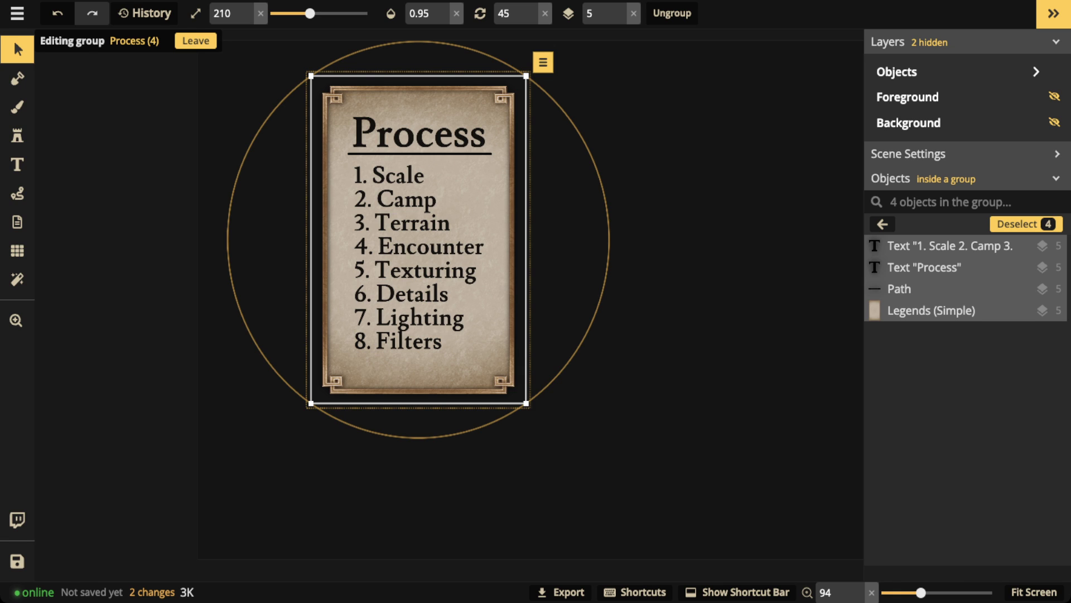
pyautogui.moveTo(396, 237); pyautogui.dragTo(41, 255)
# Show the square grid on the map and leave the Process group
pyautogui.click(17, 251)
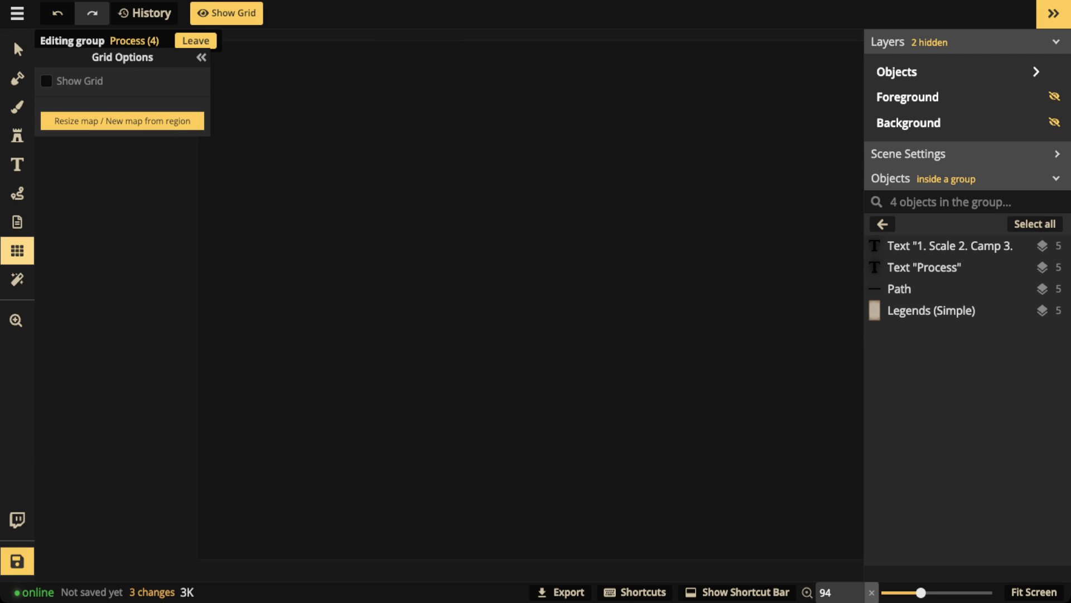
pyautogui.click(46, 81)
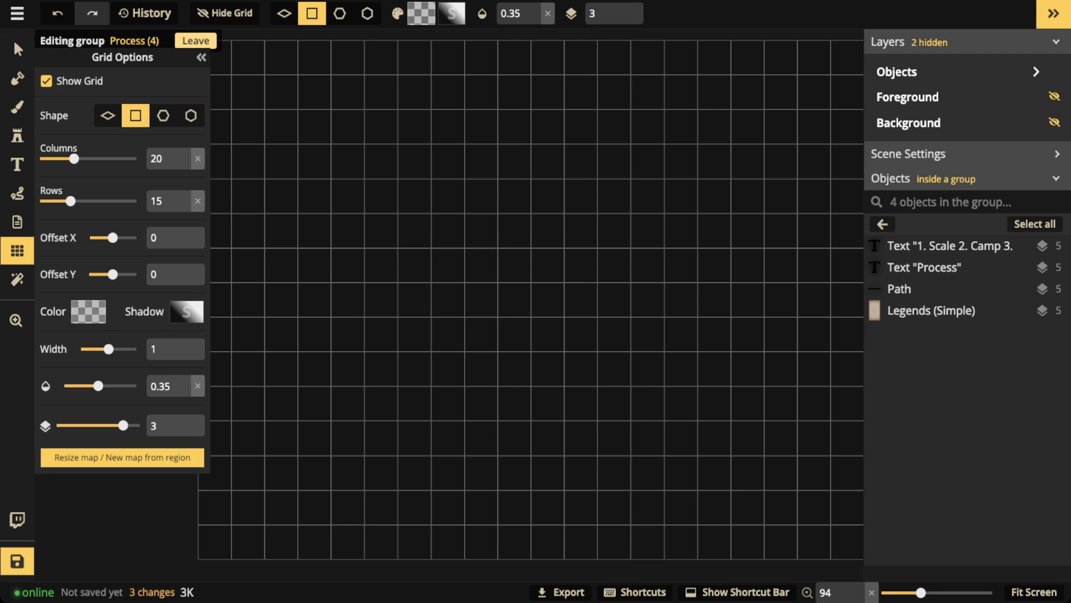
pyautogui.scroll(-1, 392, 185)
pyautogui.press('space')
pyautogui.moveTo(391, 186); pyautogui.dragTo(356, 196)
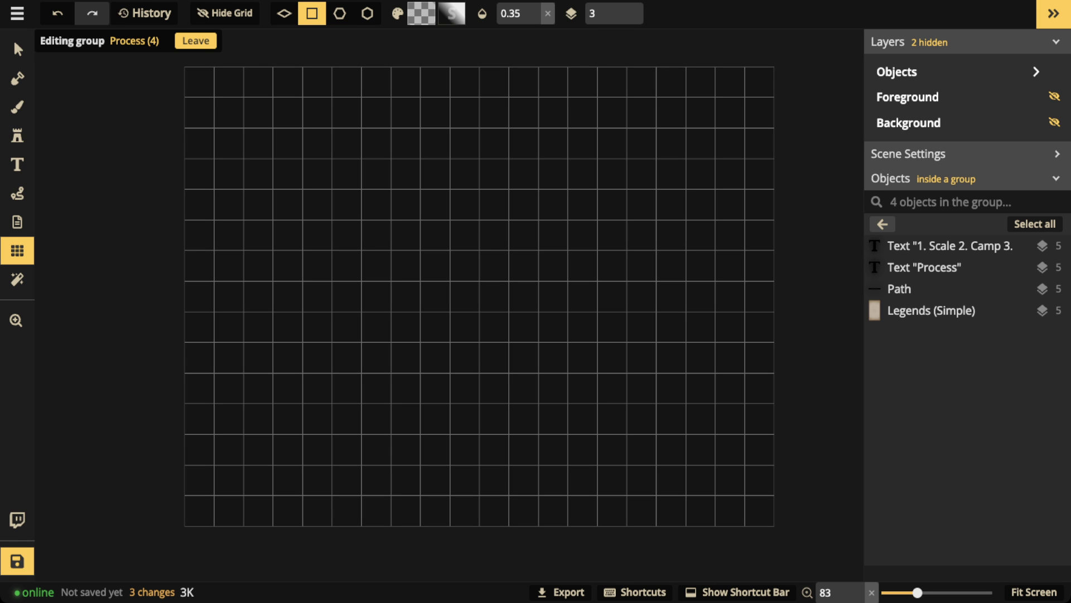
pyautogui.press('Escape')
# Reset the 1. Scale group's opacity to 1 and review the grid's column and row settings
pyautogui.click(938, 267)
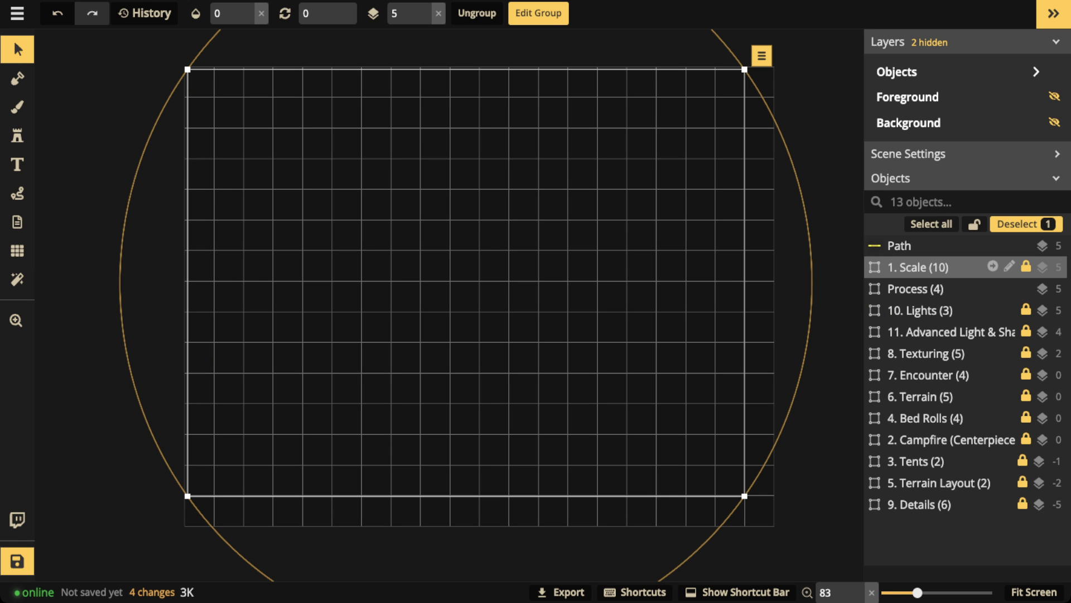
pyautogui.click(262, 13)
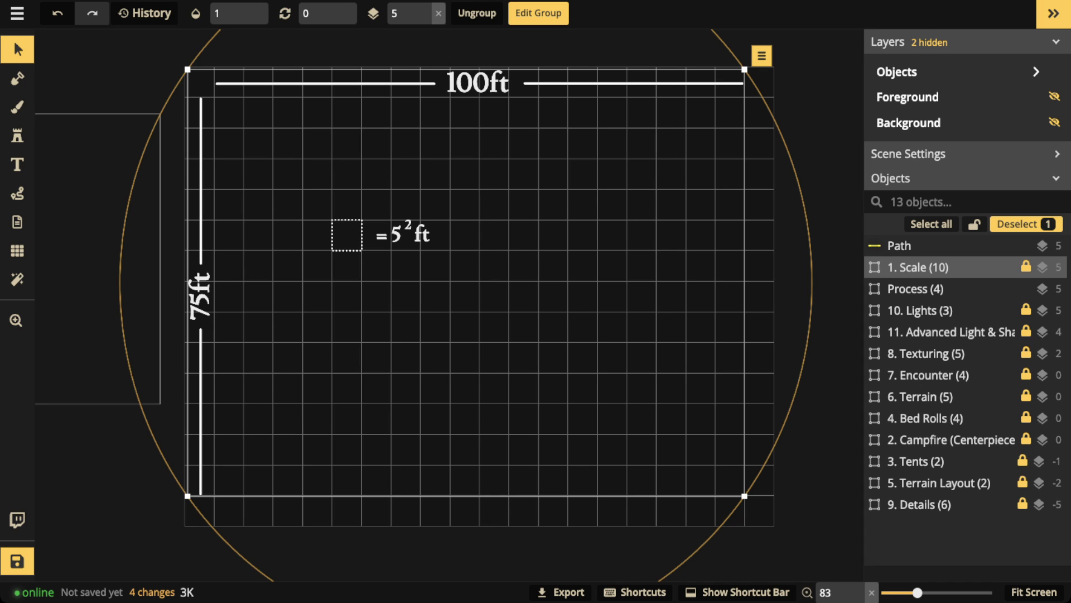
pyautogui.click(17, 251)
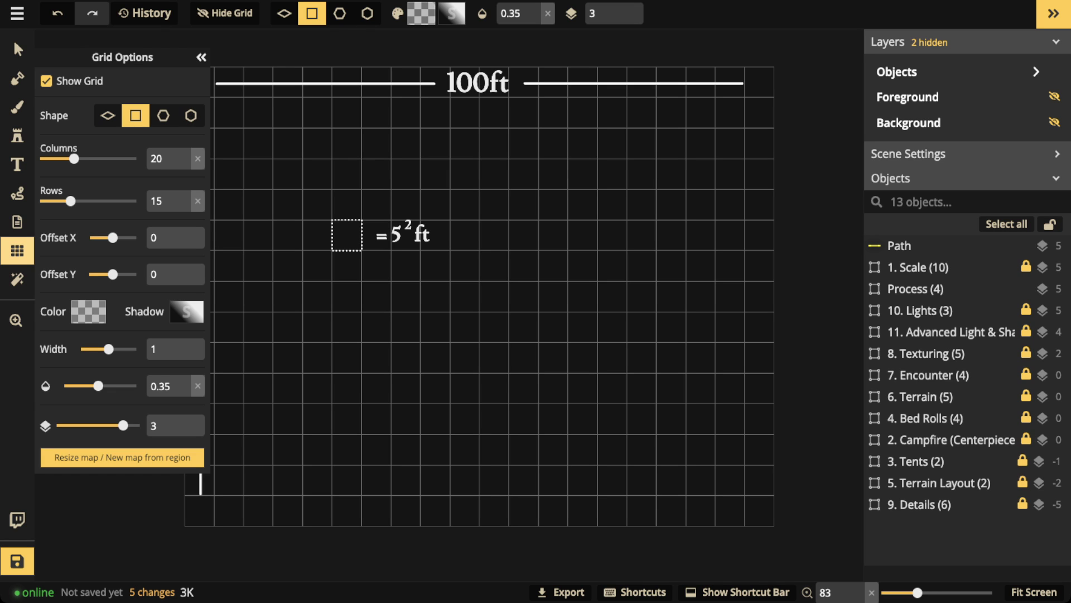
pyautogui.click(201, 57)
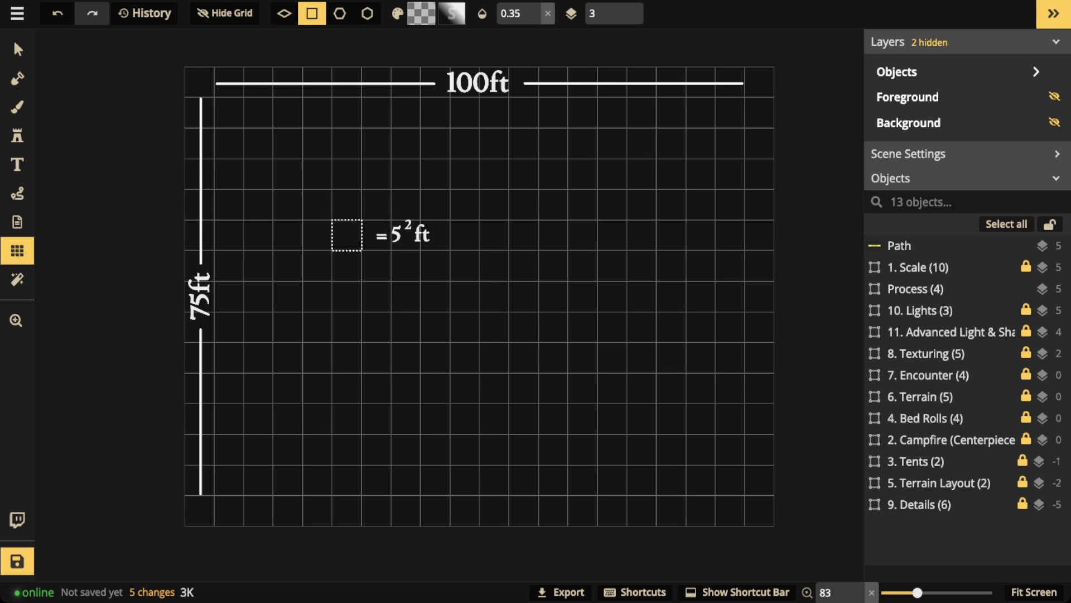
# Delete the 1. Scale group with its distance labels
pyautogui.click(927, 267)
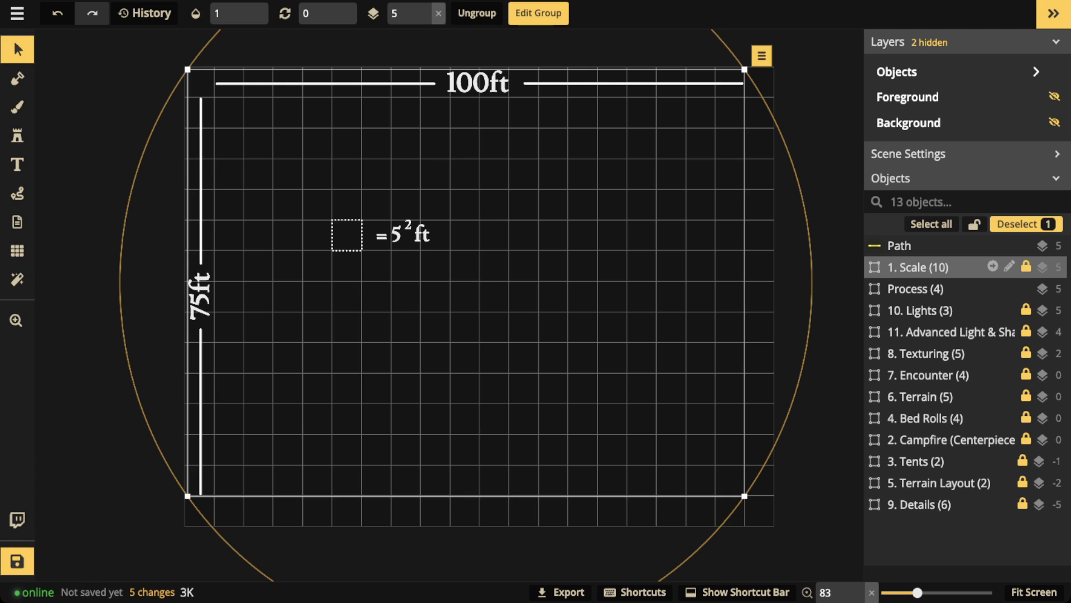
pyautogui.press('Delete')
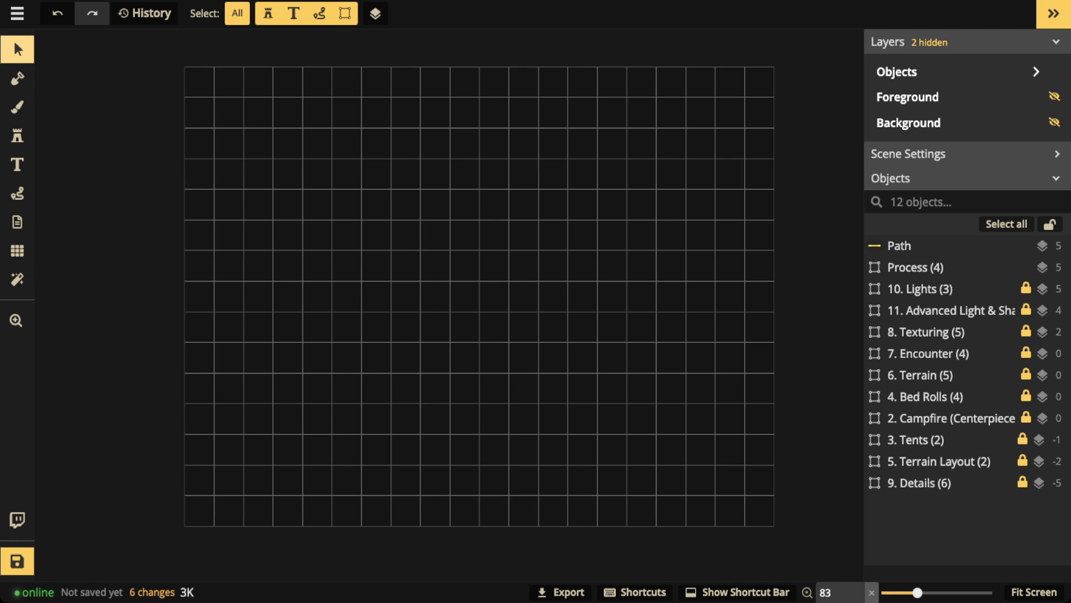
# Place the Process legend over the grid to review the stages, and return it beside the map
pyautogui.moveTo(97, 256); pyautogui.dragTo(443, 243)
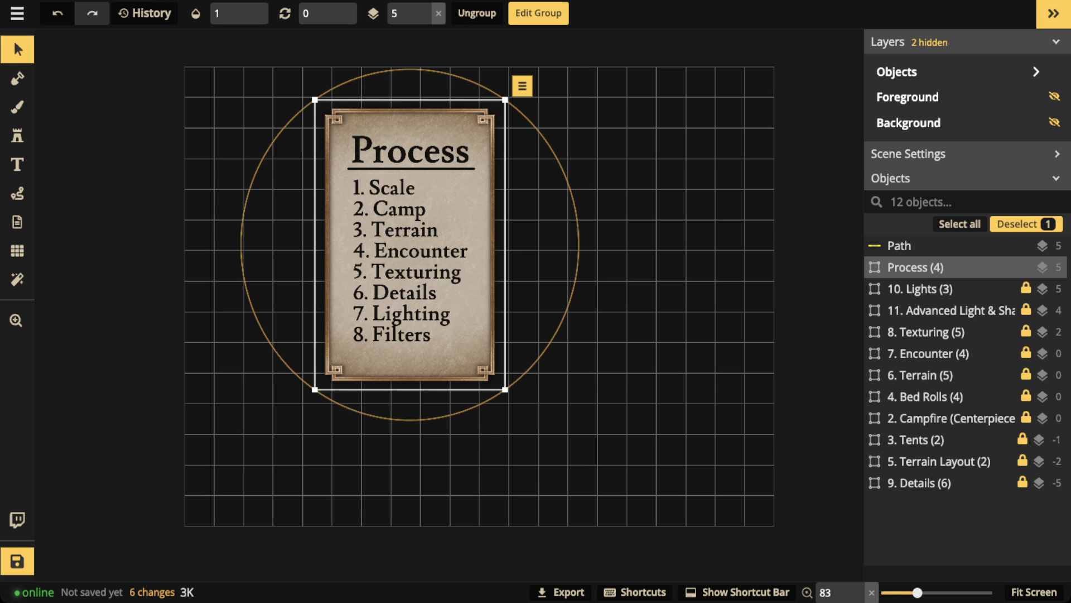
pyautogui.moveTo(410, 244); pyautogui.dragTo(53, 230)
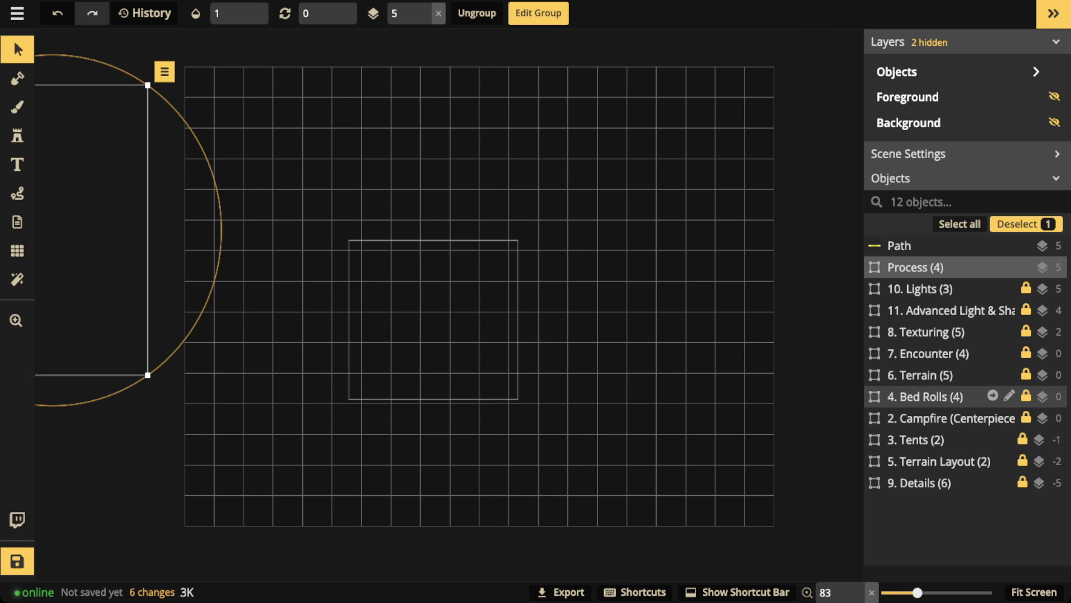
# Enter the 2. Campfire (Centerpiece) group and reset the opacity of its 1. Campfire subgroup to 1
pyautogui.click(948, 418)
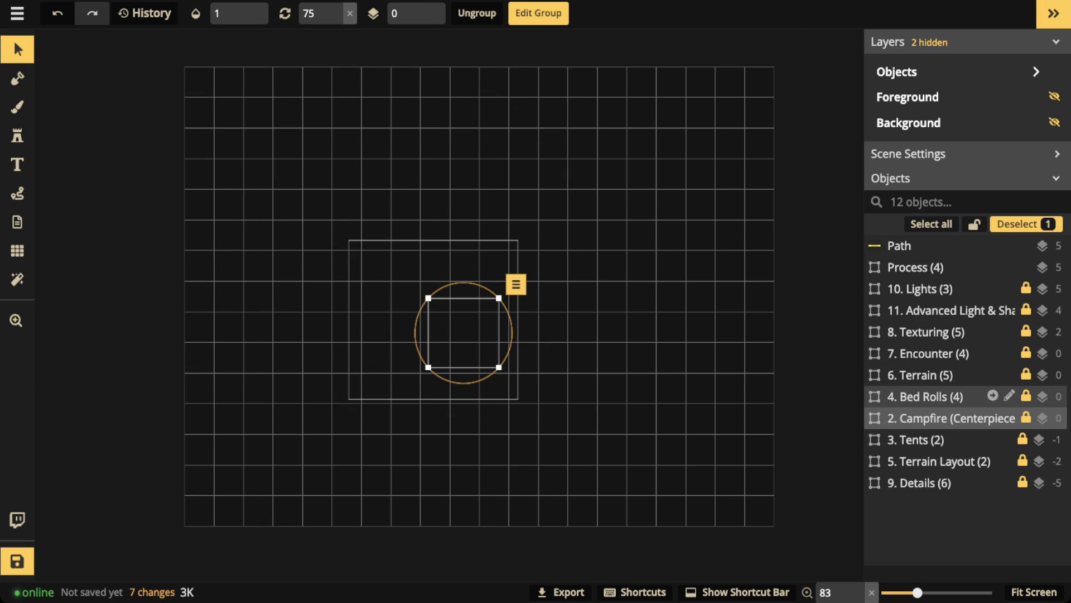
pyautogui.click(993, 417)
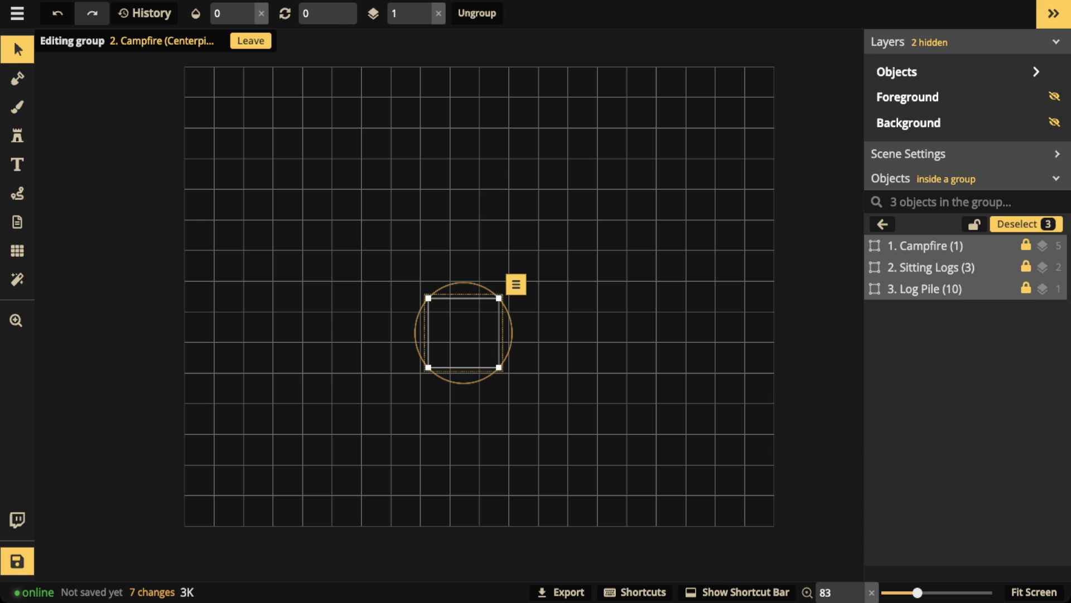
pyautogui.click(954, 246)
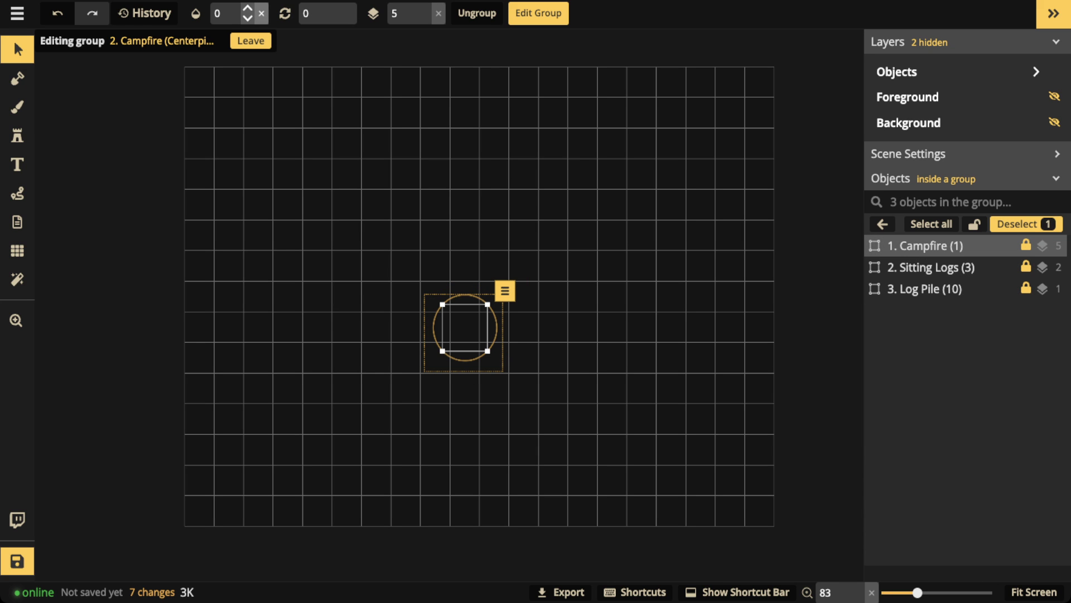
pyautogui.click(261, 13)
pyautogui.scroll(3, 466, 330)
pyautogui.scroll(6, 496, 383)
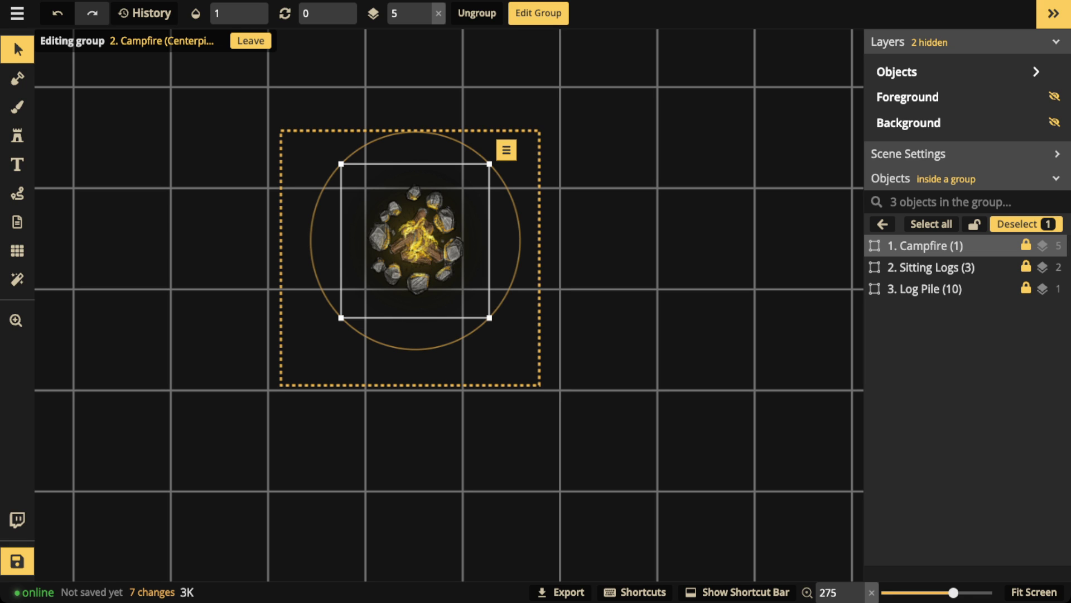
# Reset the opacity of the 2. Sitting Logs and 3. Log Pile subgroups to 1 and leave the campfire group
pyautogui.click(931, 267)
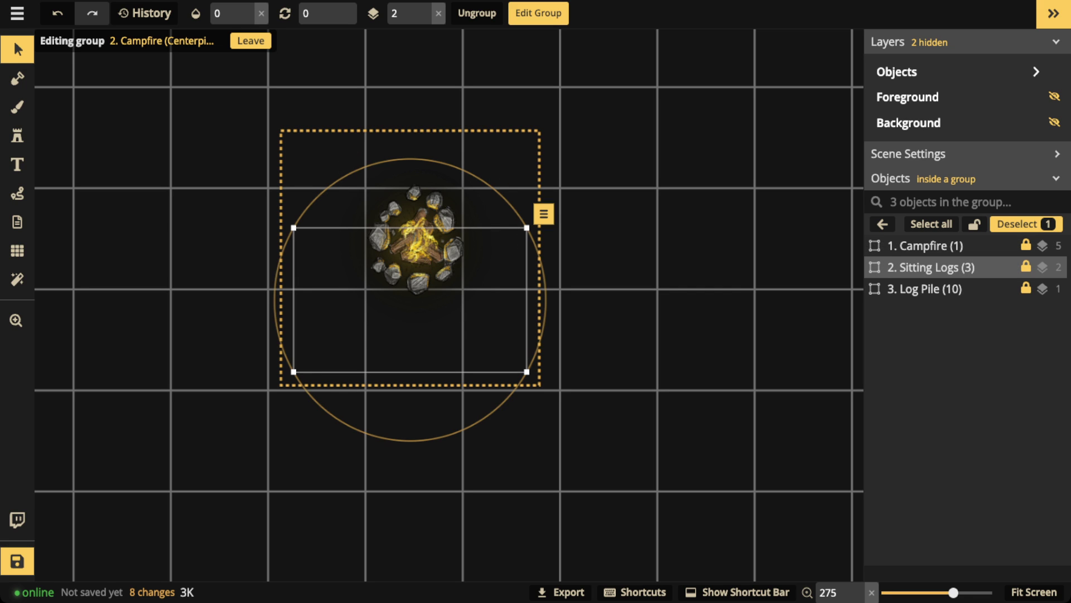
pyautogui.click(261, 13)
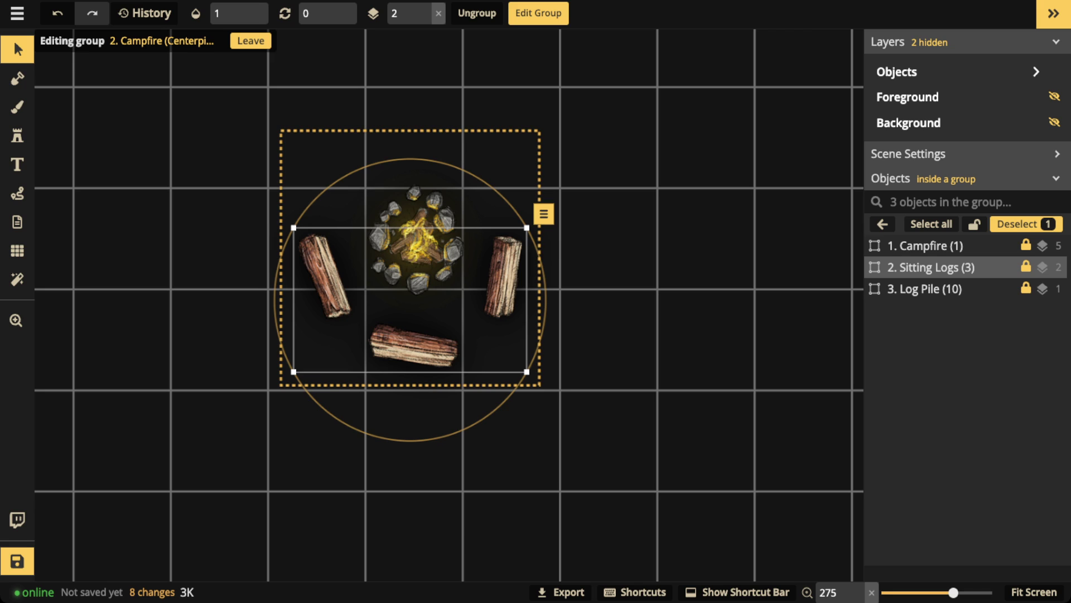
pyautogui.click(924, 289)
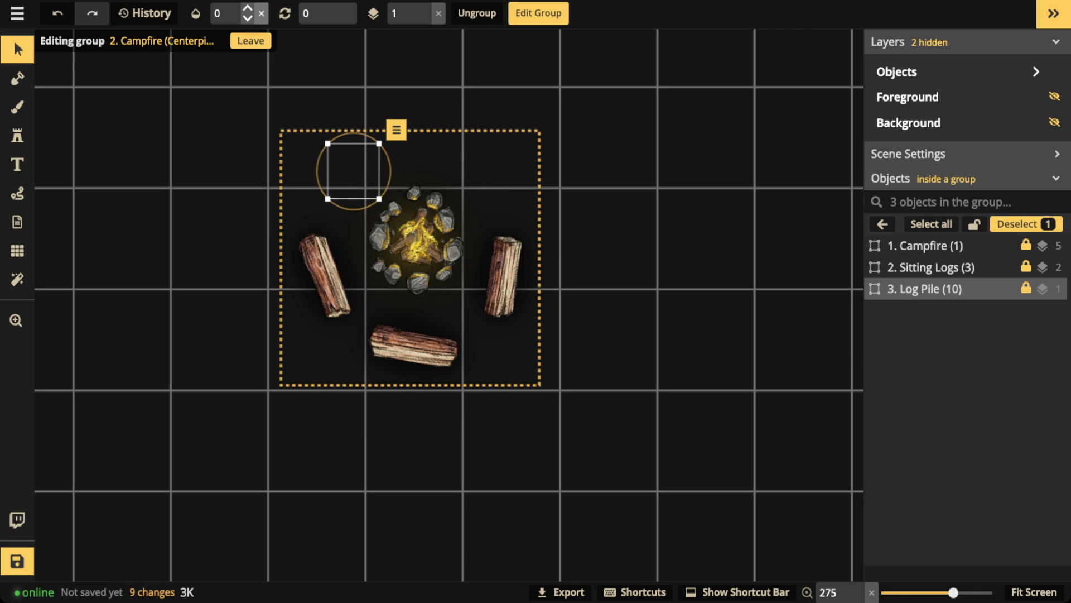
pyautogui.click(261, 13)
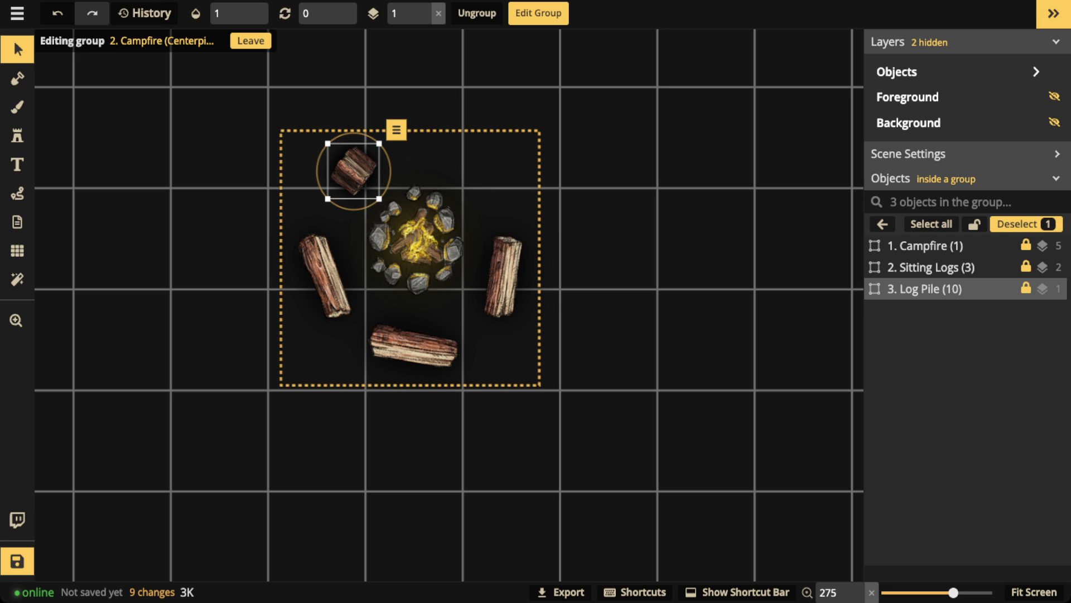
pyautogui.press('Escape')
pyautogui.press('Escape')
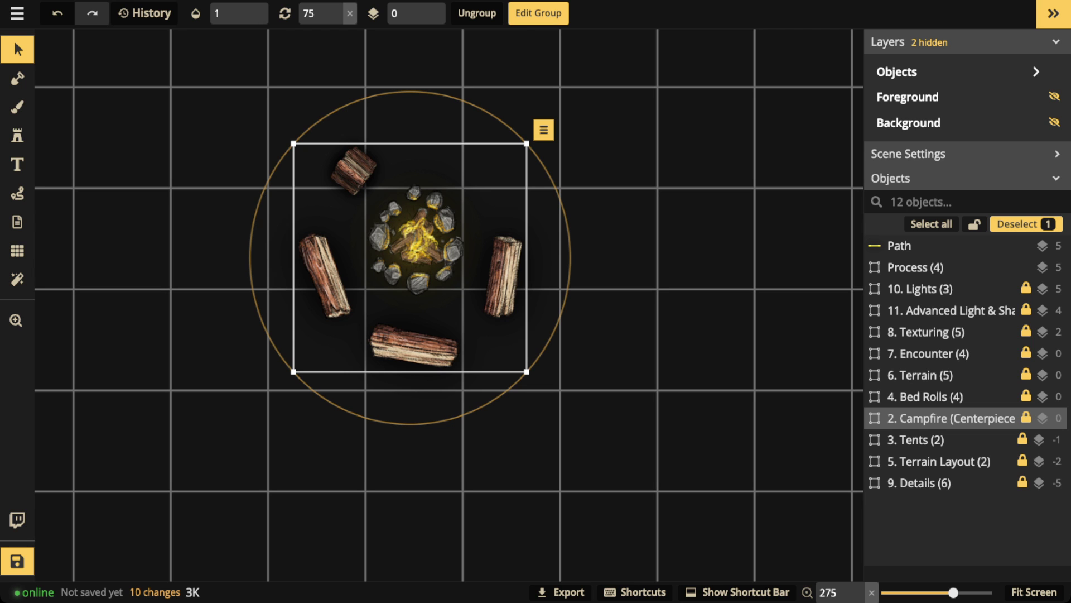
# Reset the 3. Tents group's opacity to 1 so the tents show around the campfire
pyautogui.scroll(-5, 465, 171)
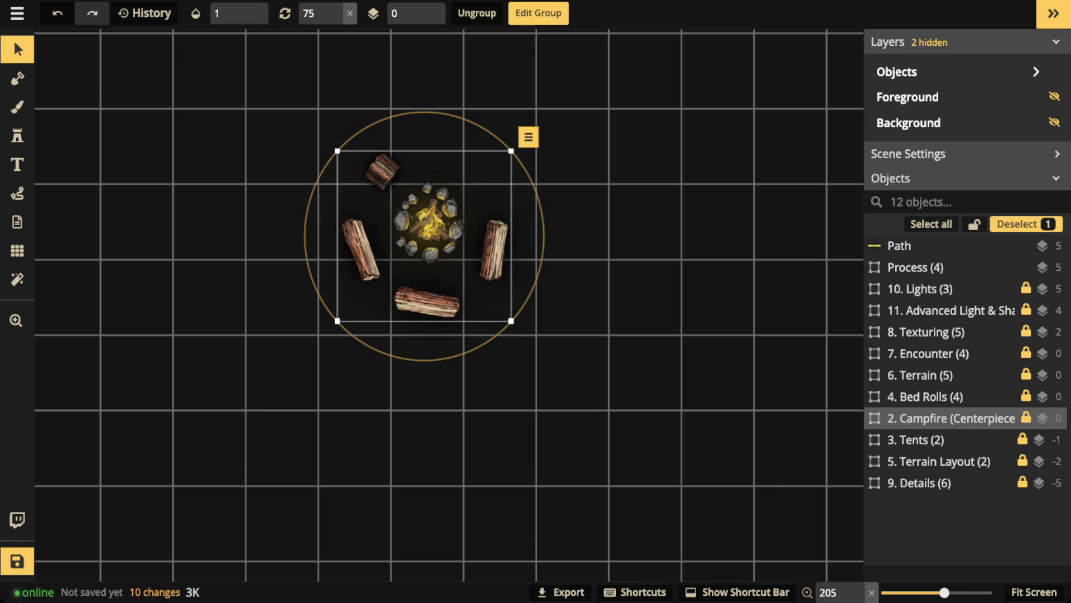
pyautogui.scroll(-3, 344, 192)
pyautogui.press('space')
pyautogui.moveTo(344, 192); pyautogui.dragTo(334, 309)
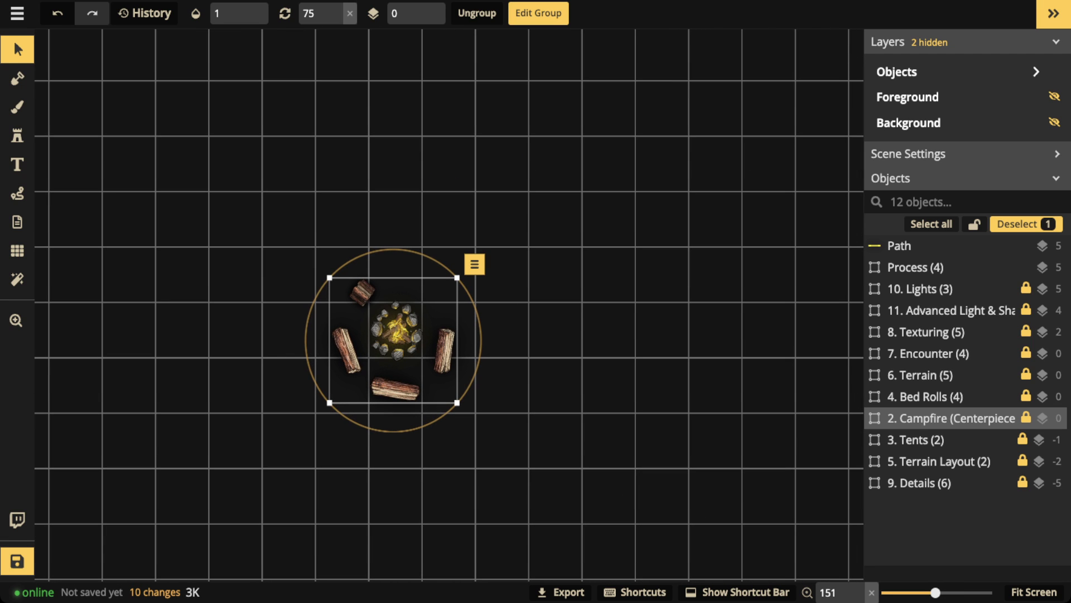
pyautogui.click(927, 440)
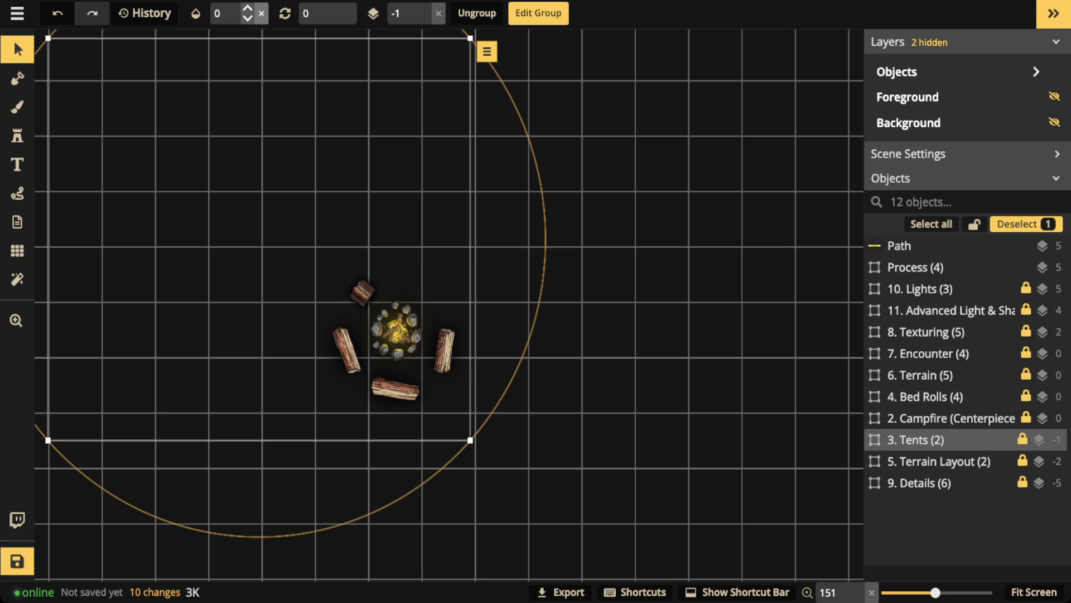
pyautogui.click(261, 14)
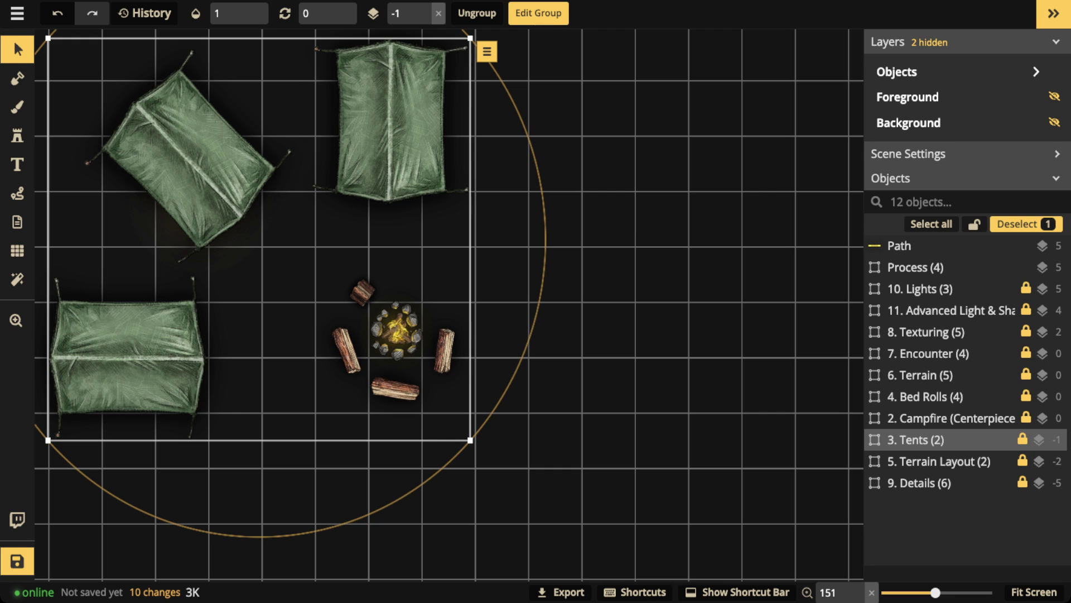
pyautogui.scroll(-3, 254, 186)
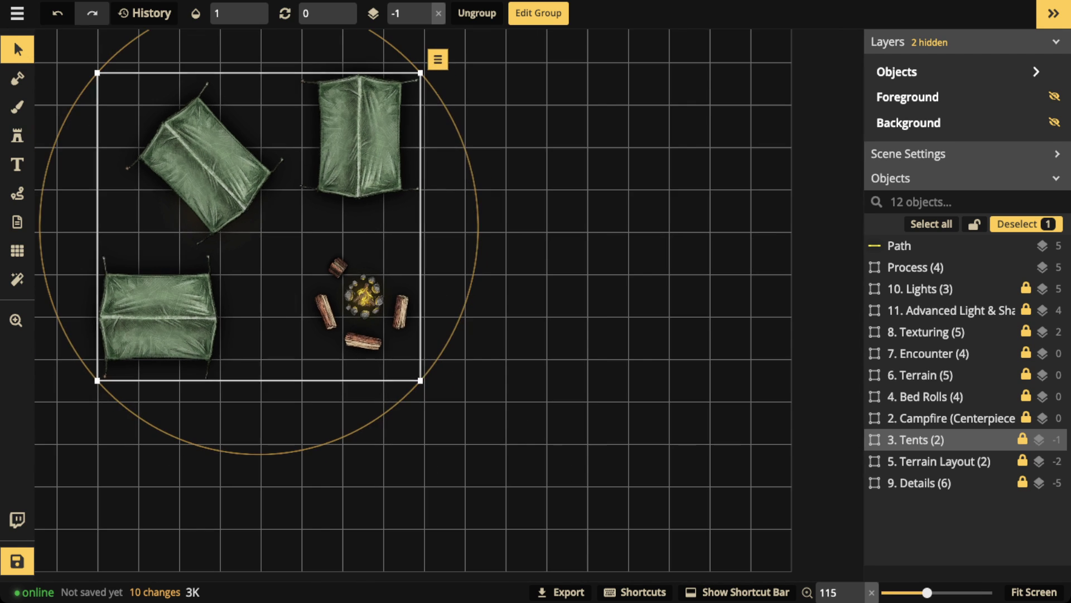
pyautogui.moveTo(254, 185); pyautogui.dragTo(373, 223)
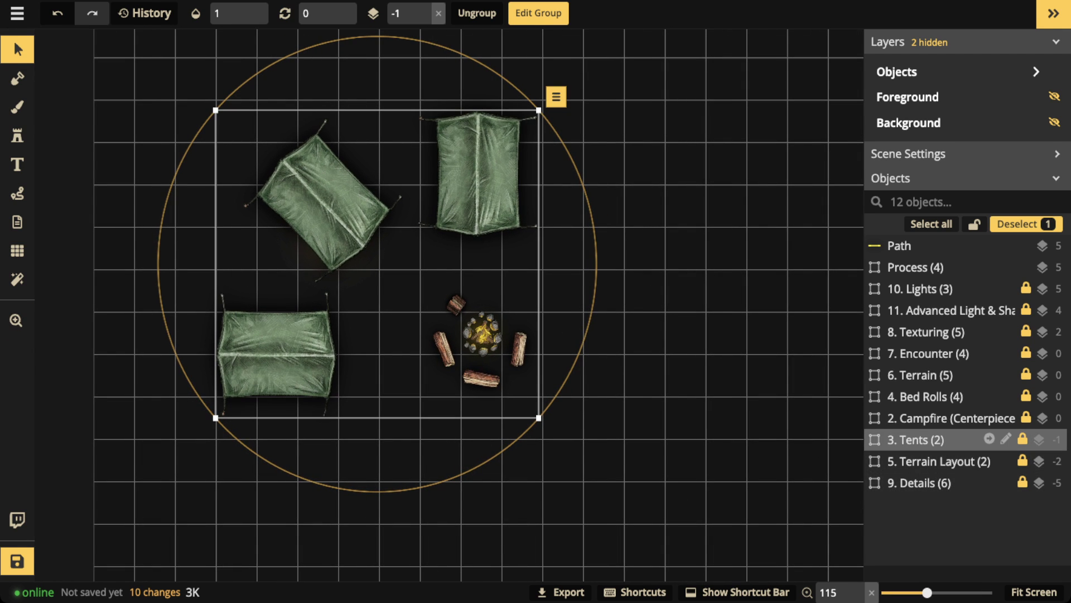
# Enter the 3. Tents group, set the opacity of its 1. Exterior subgroup to 0, and inspect the tent interiors
pyautogui.click(989, 439)
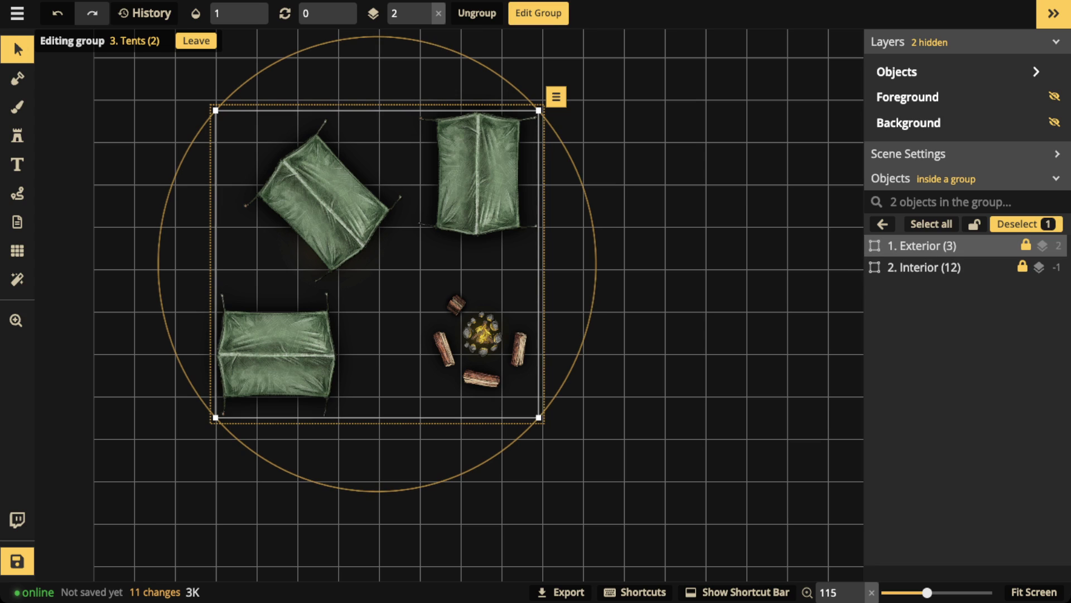
pyautogui.click(233, 13)
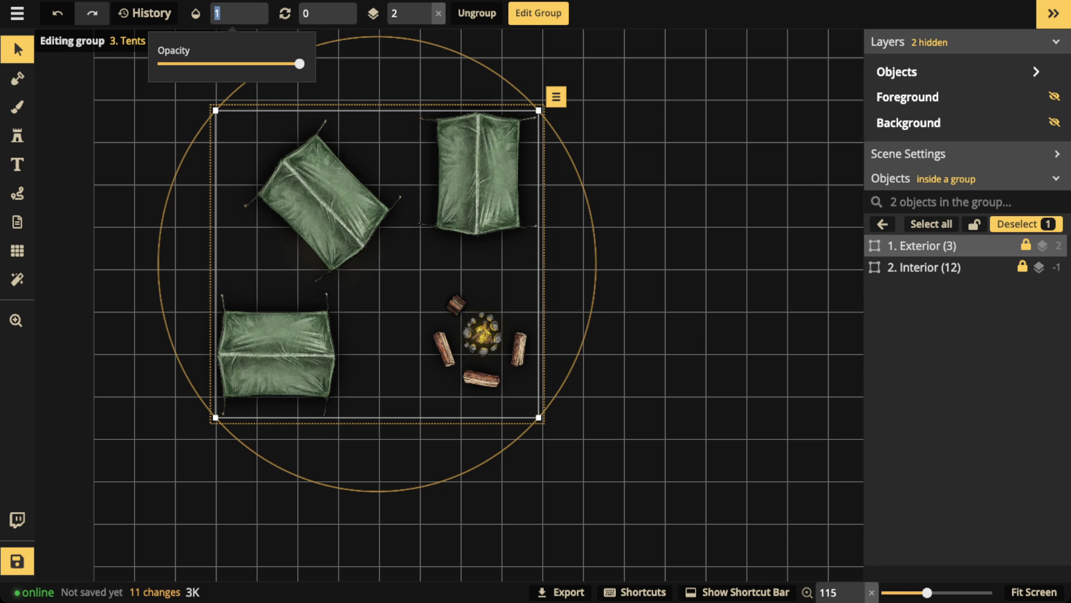
pyautogui.moveTo(300, 65); pyautogui.dragTo(158, 64)
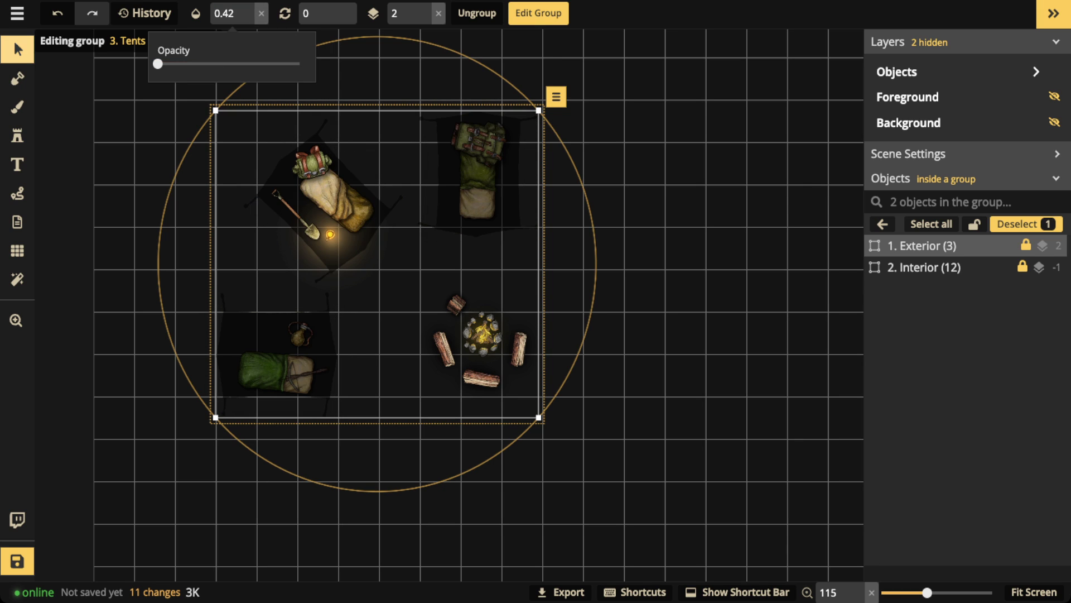
pyautogui.press('Return')
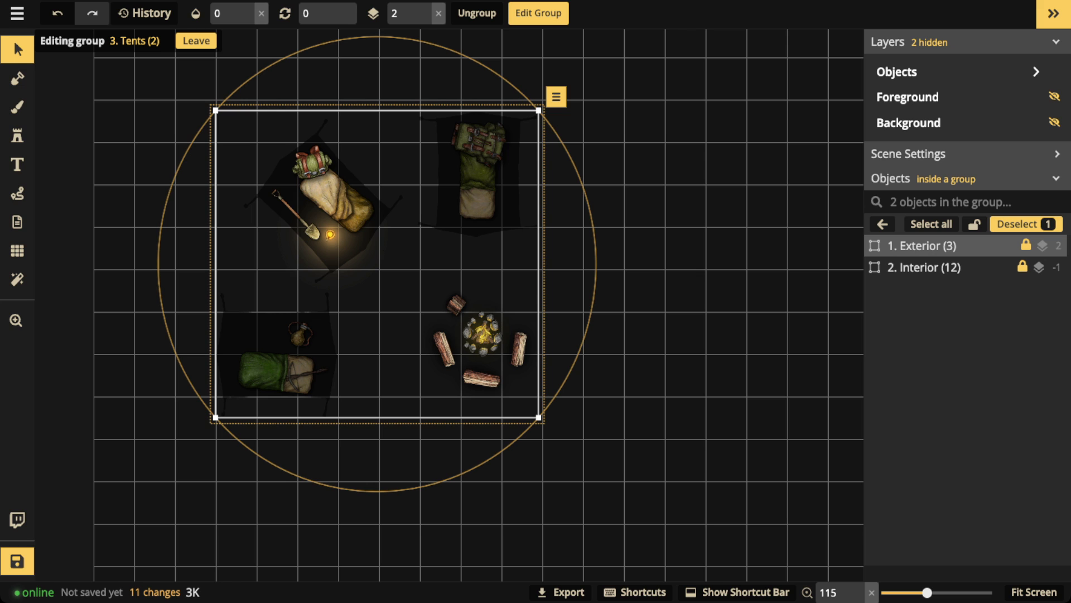
pyautogui.scroll(5, 318, 175)
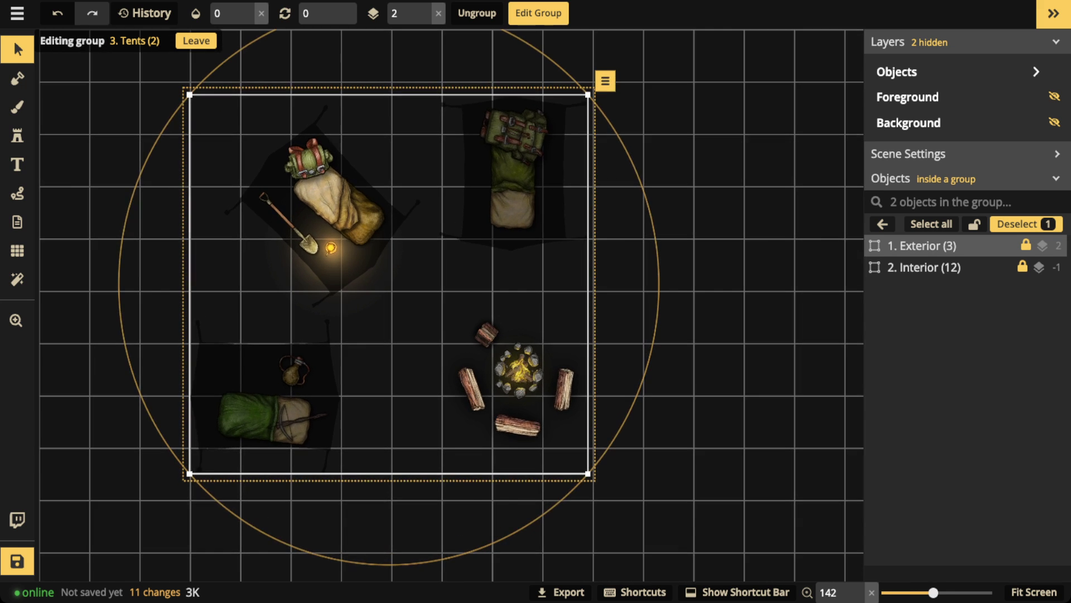
pyautogui.scroll(3, 317, 191)
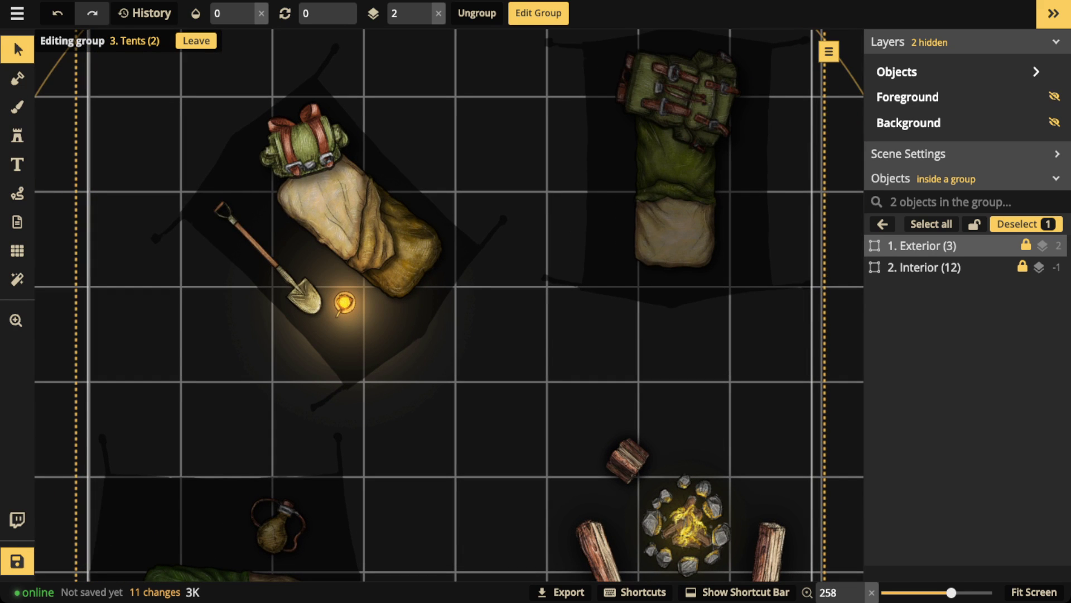
pyautogui.scroll(-5, 364, 103)
pyautogui.scroll(6, 364, 104)
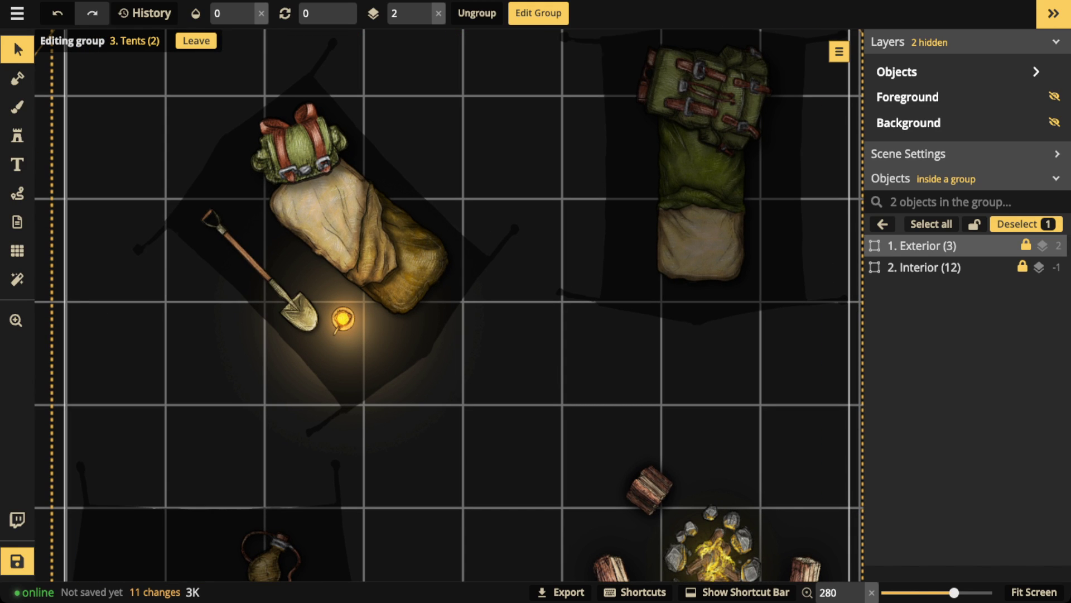
# Examine the contents of all three tents up close and together with the campfire
pyautogui.press('space')
pyautogui.moveTo(535, 234); pyautogui.dragTo(266, 313)
pyautogui.press('space')
pyautogui.moveTo(268, 446); pyautogui.dragTo(484, 207)
pyautogui.moveTo(216, 404); pyautogui.dragTo(362, 374)
pyautogui.scroll(-2, 492, 195)
pyautogui.scroll(-4, 502, 196)
pyautogui.press('space')
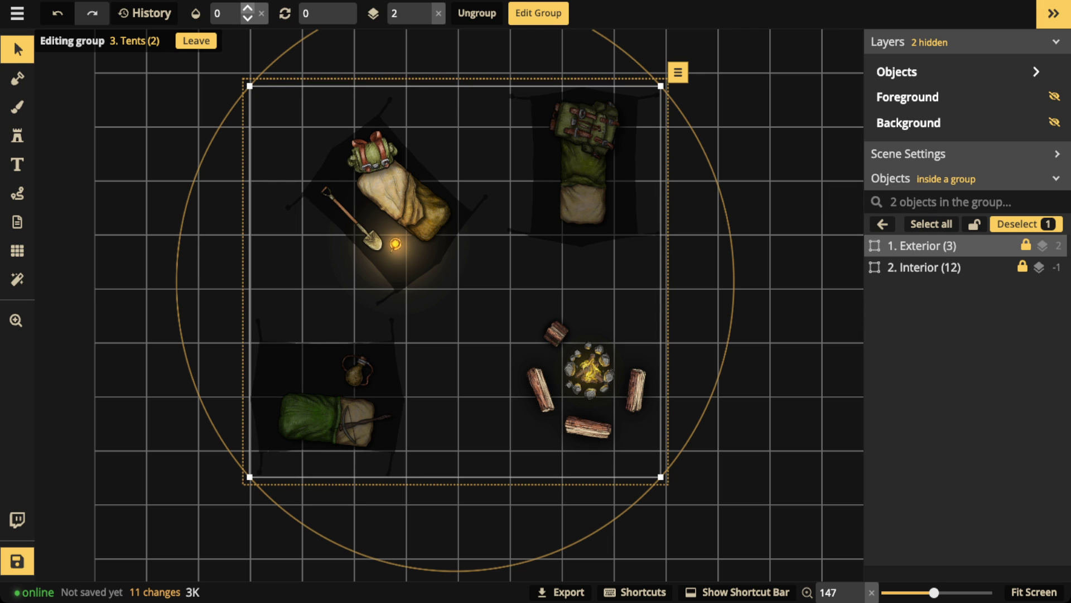
# Reset the 1. Exterior subgroup's opacity to 1 and leave the 3. Tents group
pyautogui.click(261, 13)
pyautogui.press('Escape')
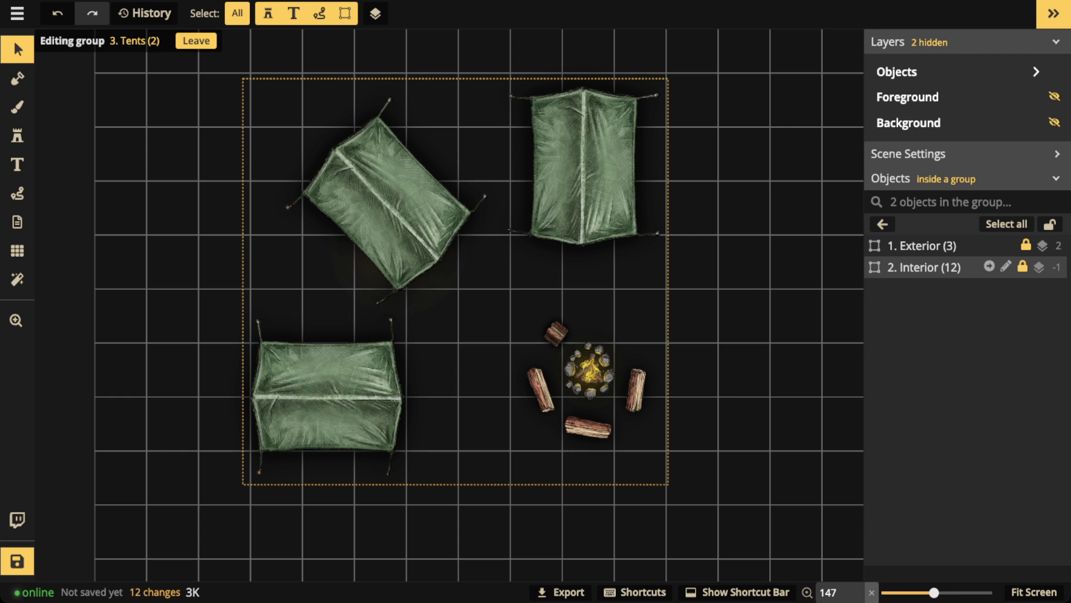
pyautogui.press('Escape')
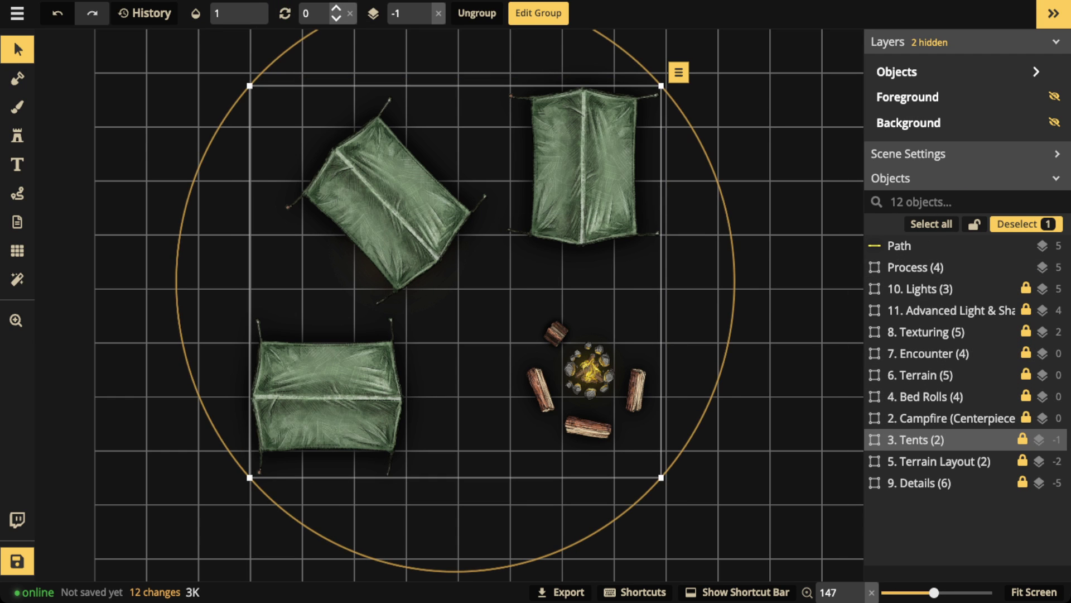
# Set the 3. Tents group's opacity to 0 and reset the 4. Bed Rolls group's opacity to 1
pyautogui.click(246, 13)
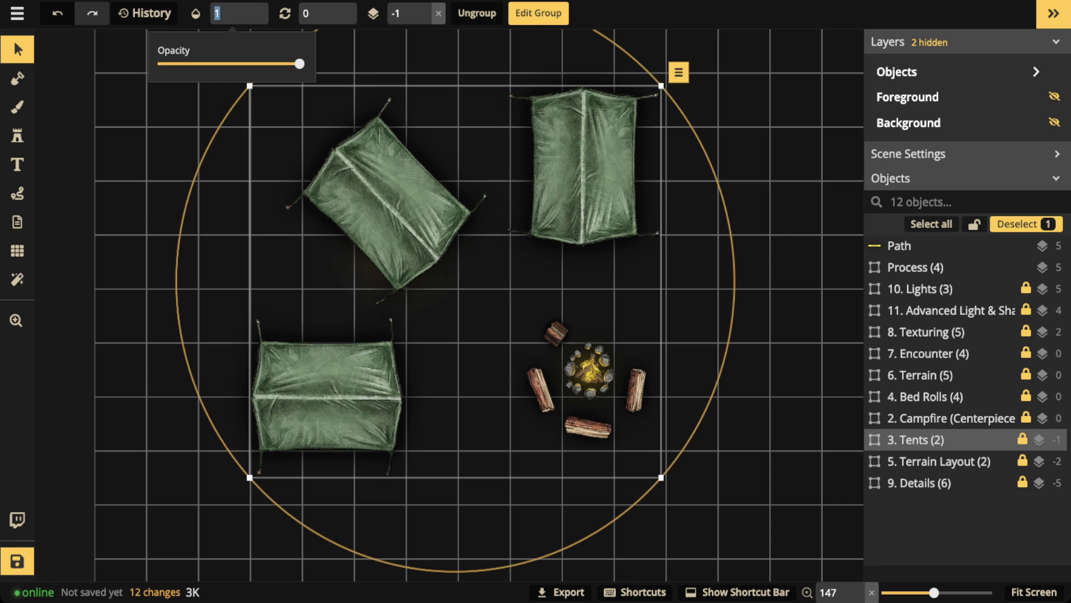
pyautogui.moveTo(300, 63); pyautogui.dragTo(158, 64)
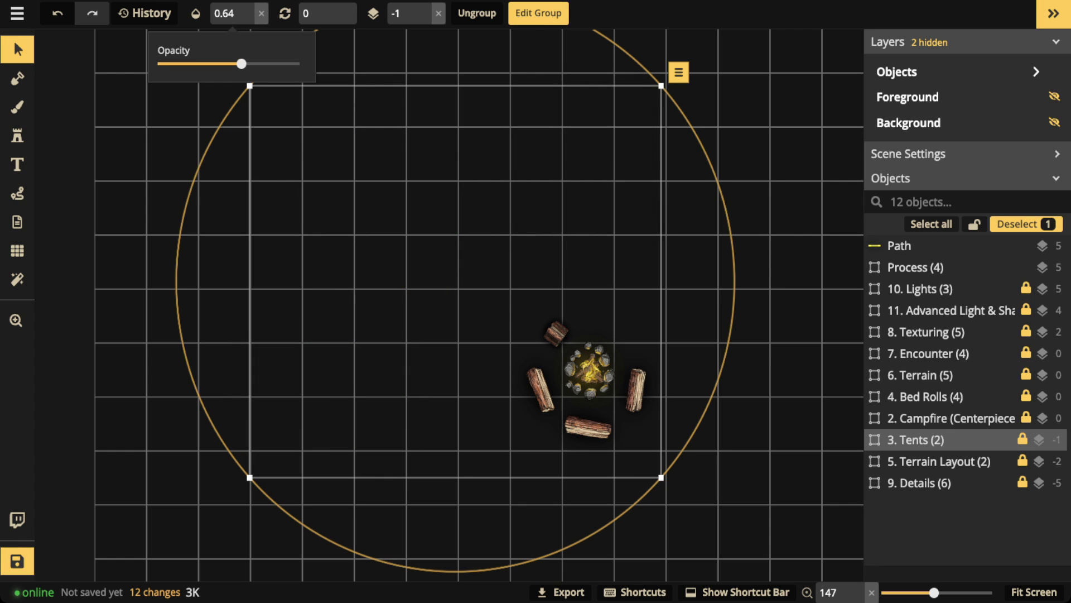
pyautogui.click(942, 440)
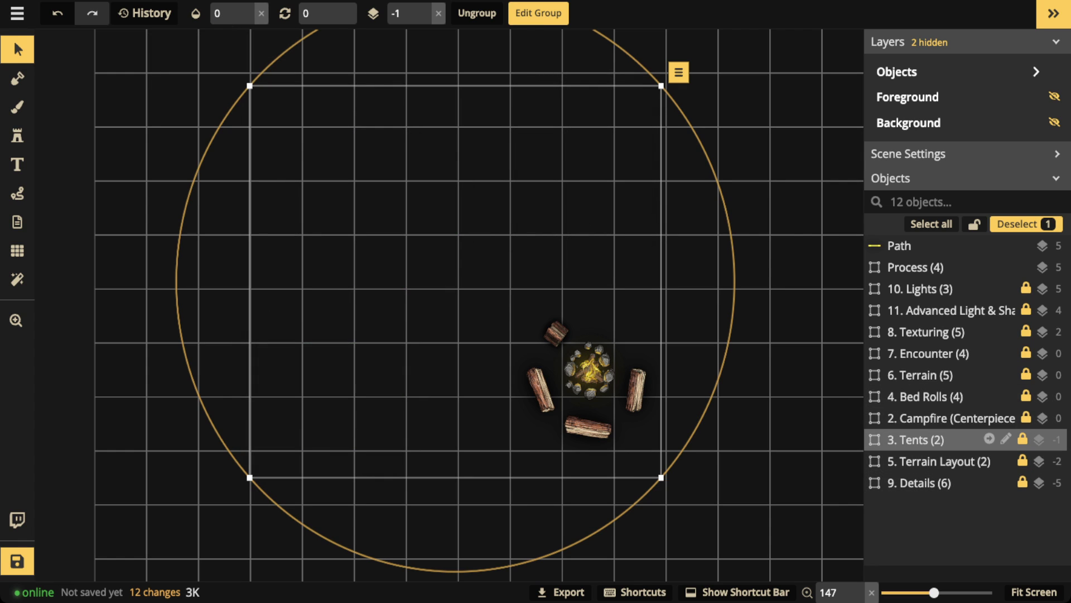
pyautogui.click(926, 396)
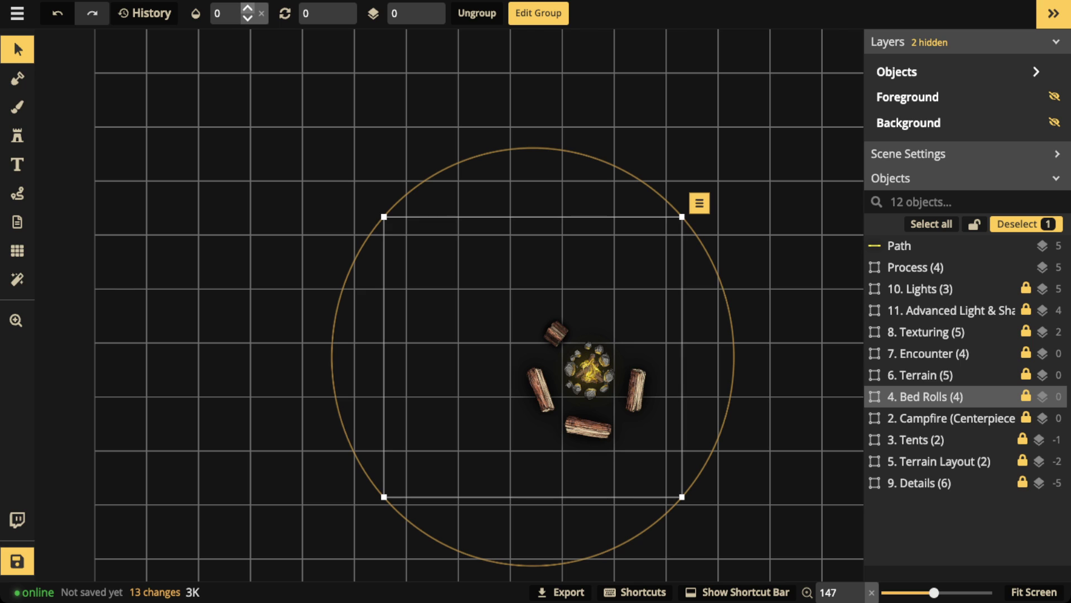
pyautogui.click(261, 14)
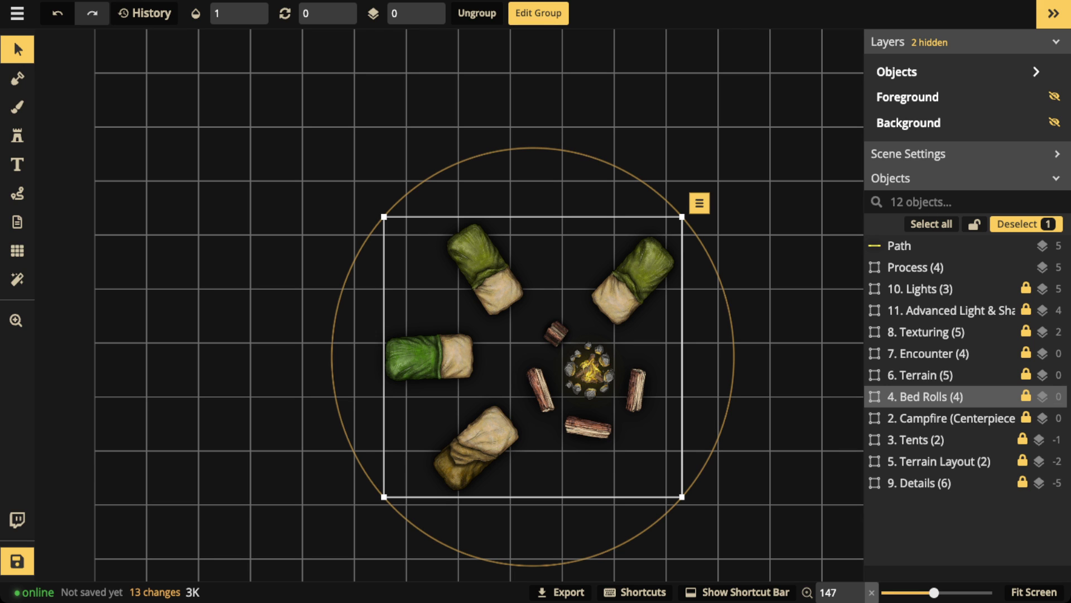
# Hide the map grid
pyautogui.scroll(-3, 674, 225)
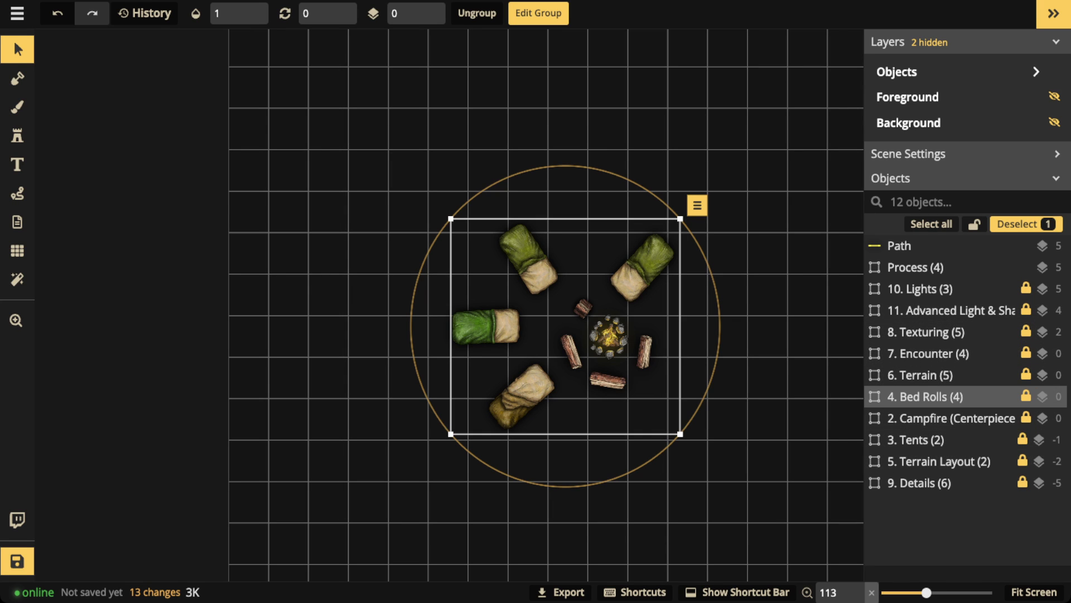
pyautogui.moveTo(179, 400); pyautogui.dragTo(18, 251)
pyautogui.click(17, 251)
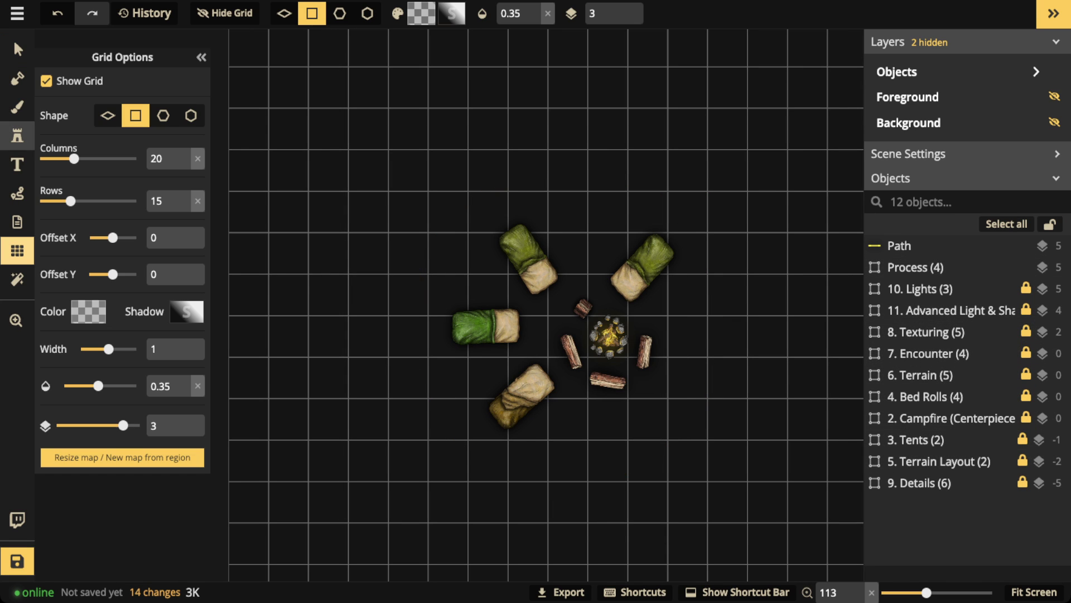
pyautogui.click(47, 81)
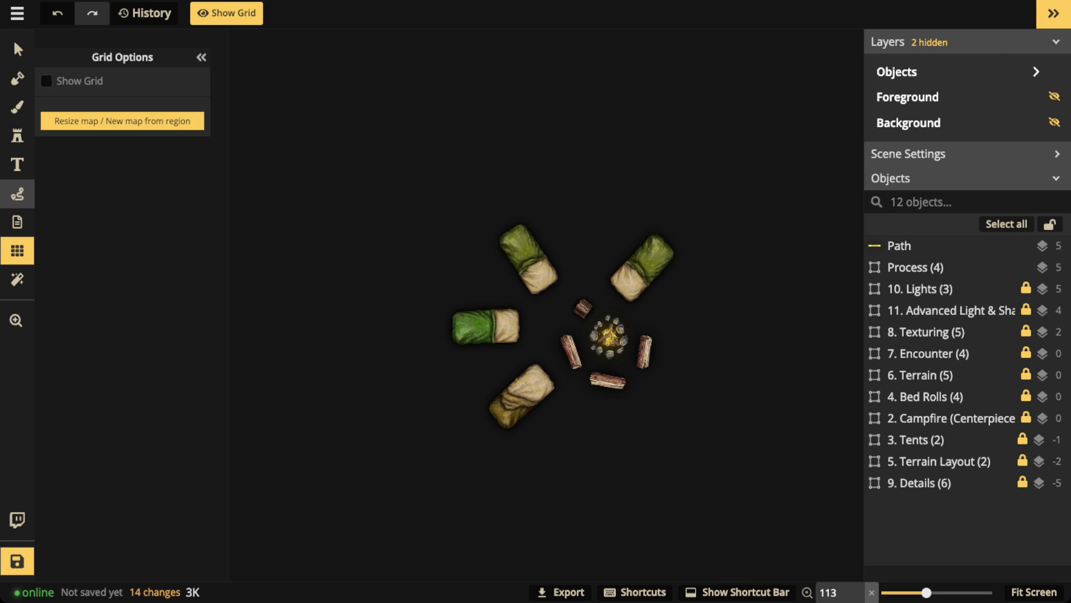
# Draw a closed free-draw yellow path around the bed rolls and campfire, and delete it
pyautogui.click(17, 193)
pyautogui.click(14, 39)
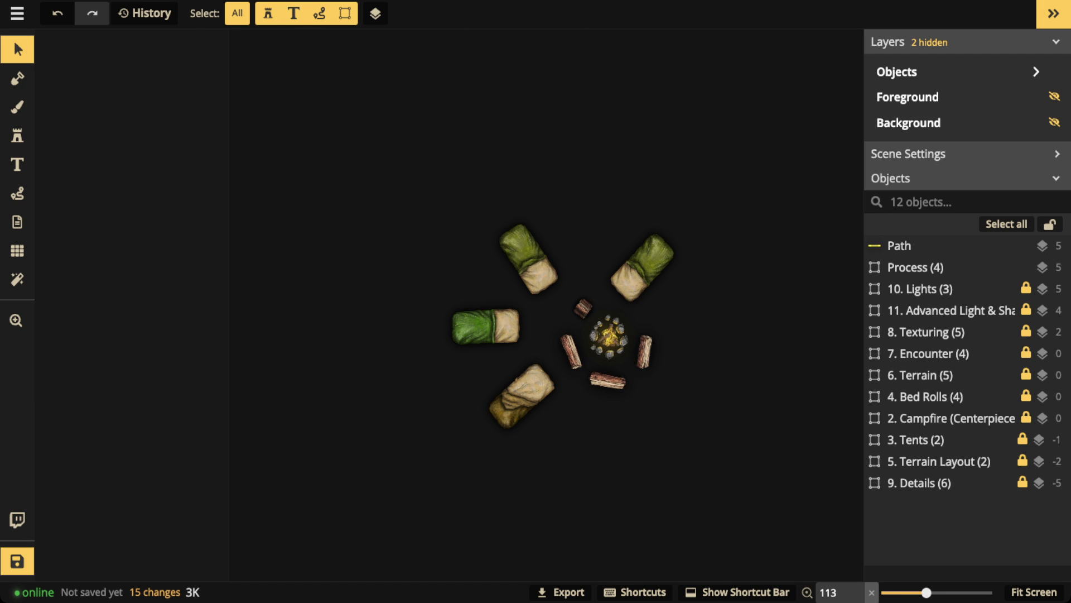
pyautogui.click(190, 515)
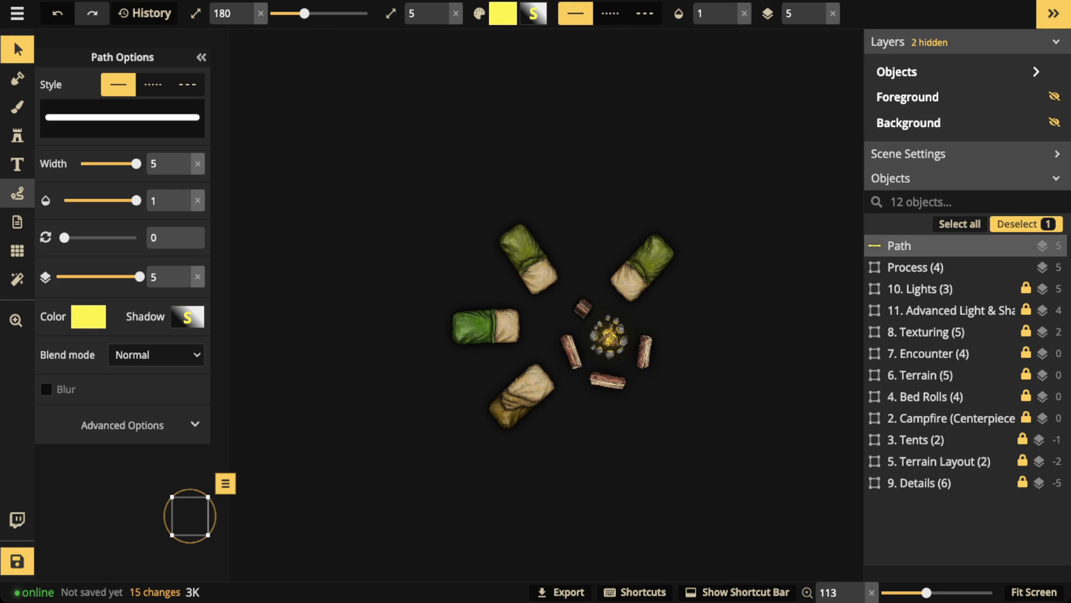
pyautogui.click(17, 193)
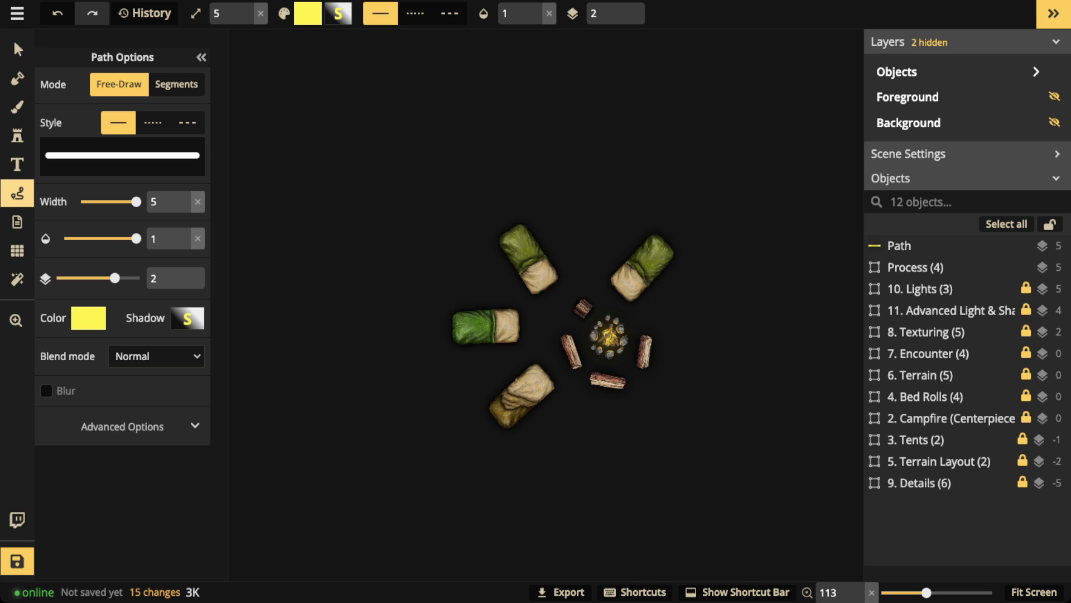
pyautogui.scroll(-2, 592, 203)
pyautogui.press('space')
pyautogui.moveTo(592, 203)
pyautogui.mouseDown()
pyautogui.moveTo(494, 215)
pyautogui.moveTo(446, 187)
pyautogui.moveTo(539, 407)
pyautogui.moveTo(525, 184)
pyautogui.moveTo(481, 183)
pyautogui.mouseUp()
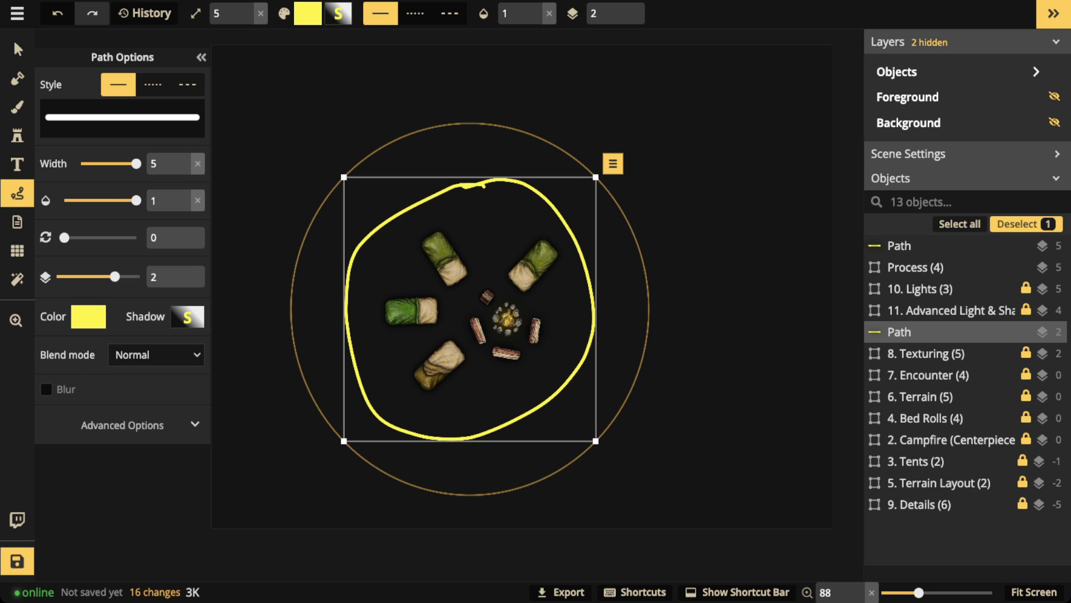
pyautogui.press('Delete')
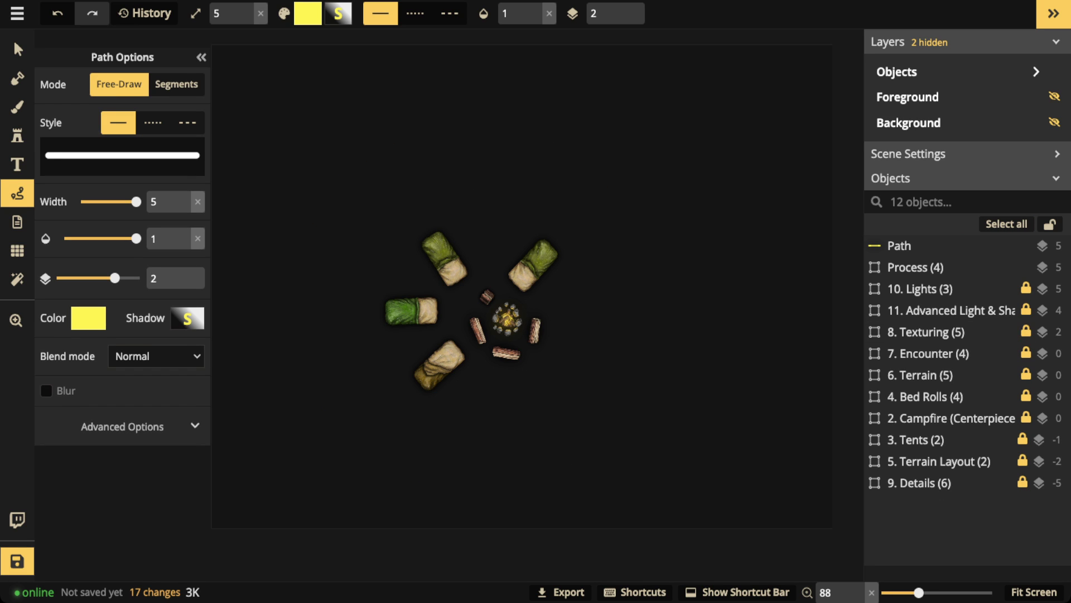
# Draw a scalloped yellow outline close to the map edges all around the camp, and delete it
pyautogui.scroll(-3, 461, 175)
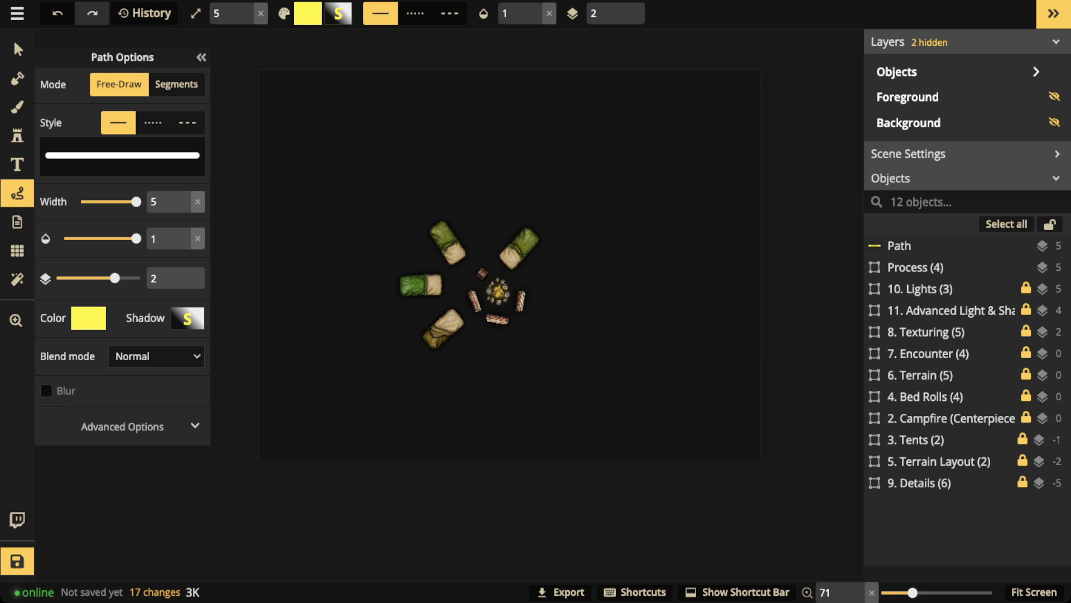
pyautogui.moveTo(293, 362)
pyautogui.mouseDown()
pyautogui.moveTo(322, 374)
pyautogui.moveTo(323, 394)
pyautogui.moveTo(356, 417)
pyautogui.moveTo(404, 430)
pyautogui.moveTo(555, 428)
pyautogui.moveTo(545, 410)
pyautogui.moveTo(597, 371)
pyautogui.moveTo(627, 313)
pyautogui.moveTo(674, 307)
pyautogui.moveTo(666, 275)
pyautogui.moveTo(706, 252)
pyautogui.moveTo(676, 187)
pyautogui.moveTo(703, 173)
pyautogui.moveTo(619, 96)
pyautogui.moveTo(578, 113)
pyautogui.moveTo(524, 83)
pyautogui.moveTo(442, 105)
pyautogui.moveTo(375, 174)
pyautogui.moveTo(301, 219)
pyautogui.moveTo(319, 232)
pyautogui.moveTo(301, 339)
pyautogui.moveTo(294, 364)
pyautogui.mouseUp()
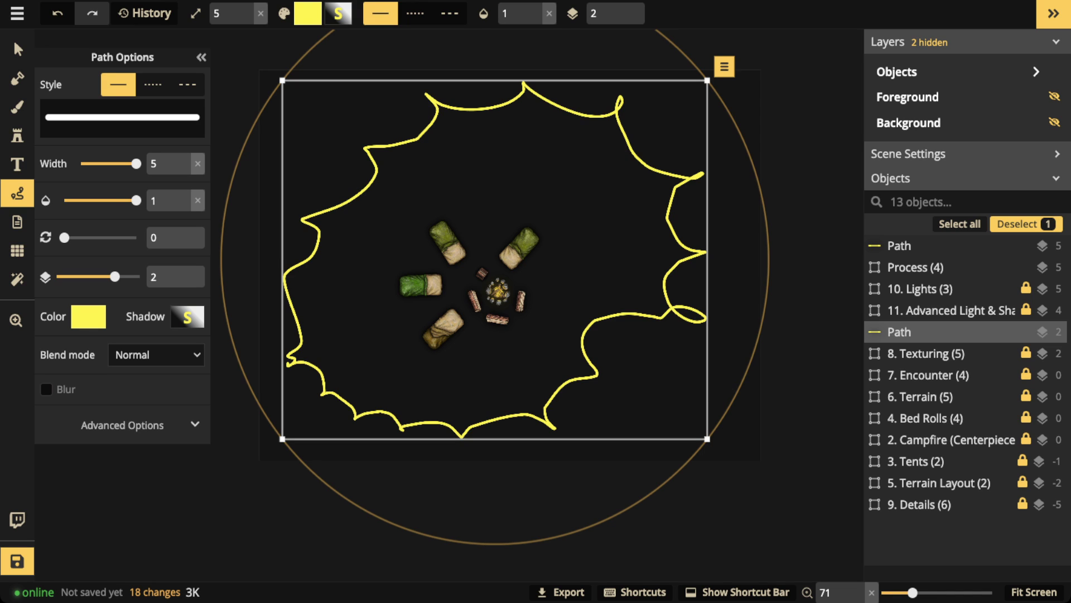
pyautogui.press('Delete')
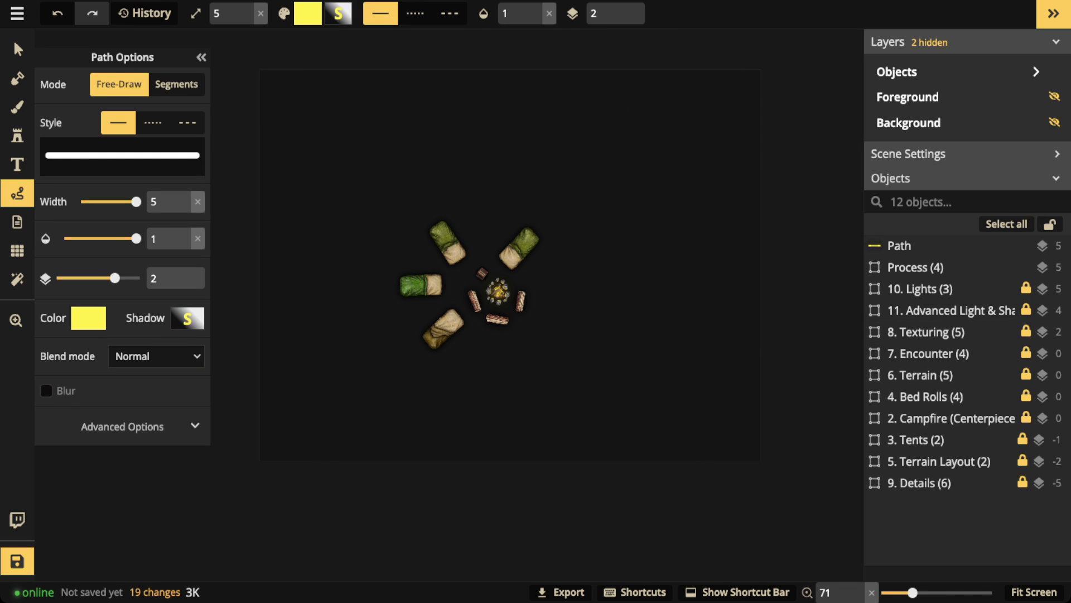
# Sketch and remove two diagonal curves southeast of the camp, and a yellow spiral winding outward around it
pyautogui.moveTo(750, 179)
pyautogui.mouseDown()
pyautogui.moveTo(582, 250)
pyautogui.moveTo(466, 375)
pyautogui.moveTo(331, 459)
pyautogui.mouseUp()
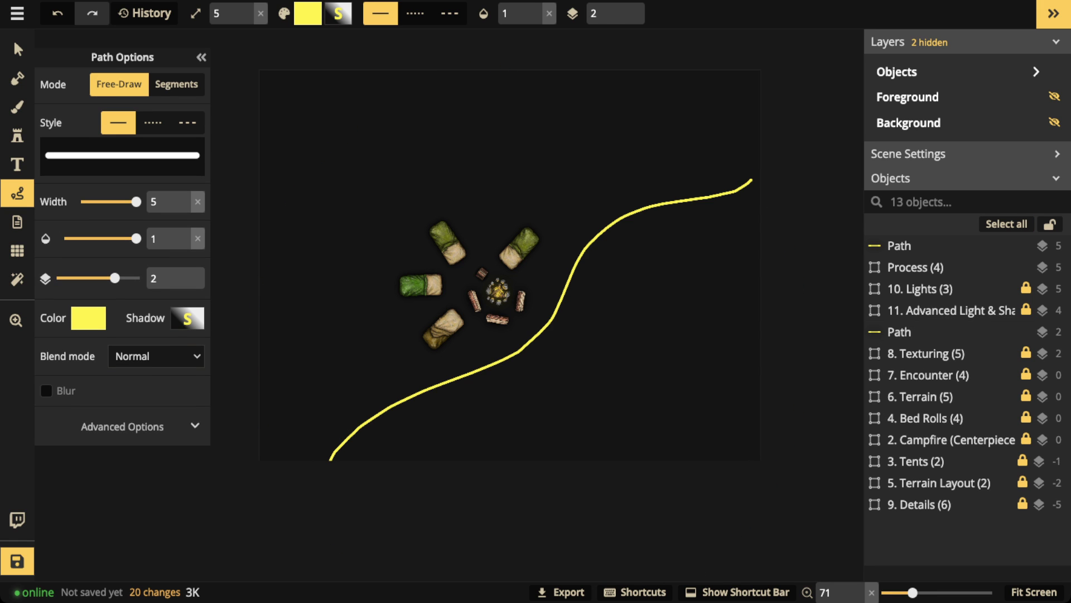
pyautogui.moveTo(760, 329)
pyautogui.mouseDown()
pyautogui.moveTo(658, 384)
pyautogui.moveTo(617, 440)
pyautogui.moveTo(586, 459)
pyautogui.mouseUp()
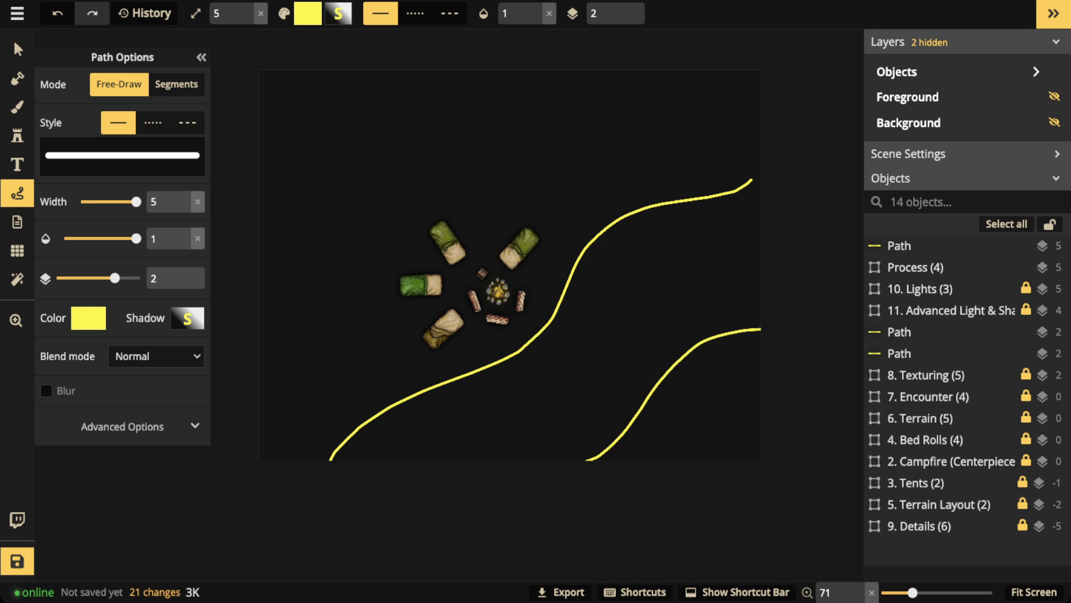
pyautogui.hotkey('ctrl', 'z')
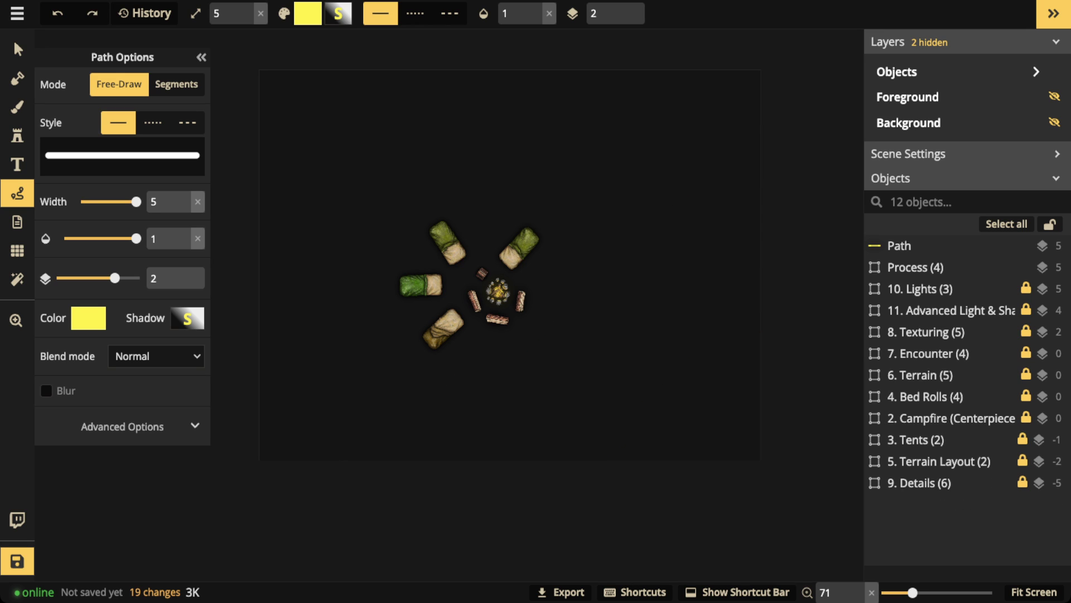
pyautogui.moveTo(479, 189)
pyautogui.mouseDown()
pyautogui.moveTo(360, 259)
pyautogui.moveTo(407, 367)
pyautogui.moveTo(569, 270)
pyautogui.moveTo(502, 154)
pyautogui.moveTo(304, 252)
pyautogui.moveTo(544, 410)
pyautogui.moveTo(622, 170)
pyautogui.moveTo(277, 167)
pyautogui.mouseUp()
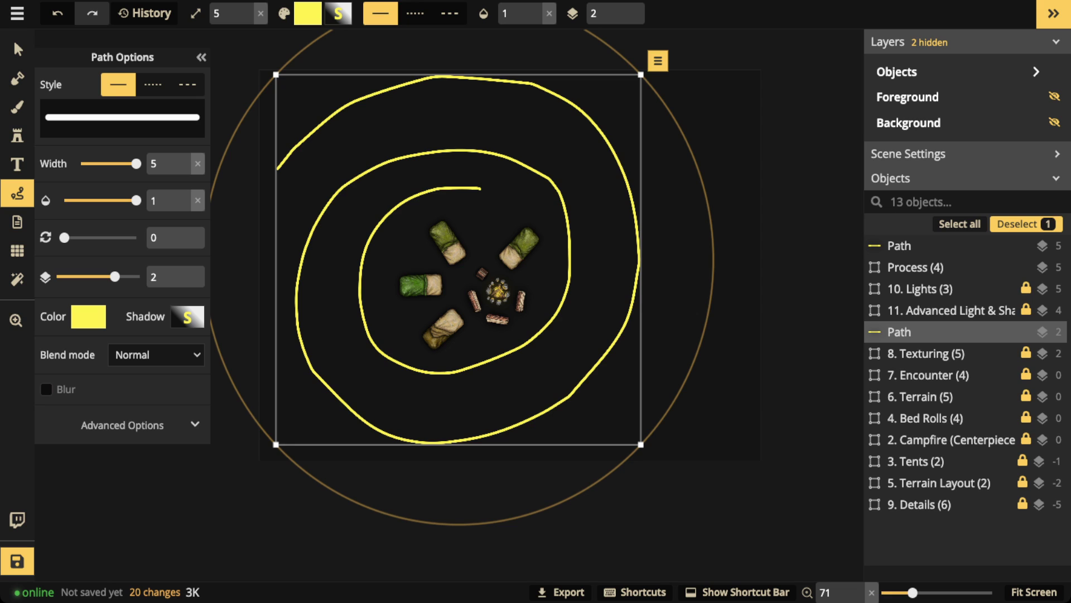
pyautogui.press('Delete')
# Sketch a diagonal curve crossed by an arrow southeast of the camp, plus boundary lines north and west of it, and delete all four paths
pyautogui.moveTo(742, 139)
pyautogui.mouseDown()
pyautogui.moveTo(595, 244)
pyautogui.moveTo(580, 334)
pyautogui.moveTo(460, 435)
pyautogui.moveTo(374, 446)
pyautogui.mouseUp()
pyautogui.moveTo(541, 349)
pyautogui.mouseDown()
pyautogui.moveTo(608, 399)
pyautogui.moveTo(626, 380)
pyautogui.moveTo(615, 397)
pyautogui.mouseUp()
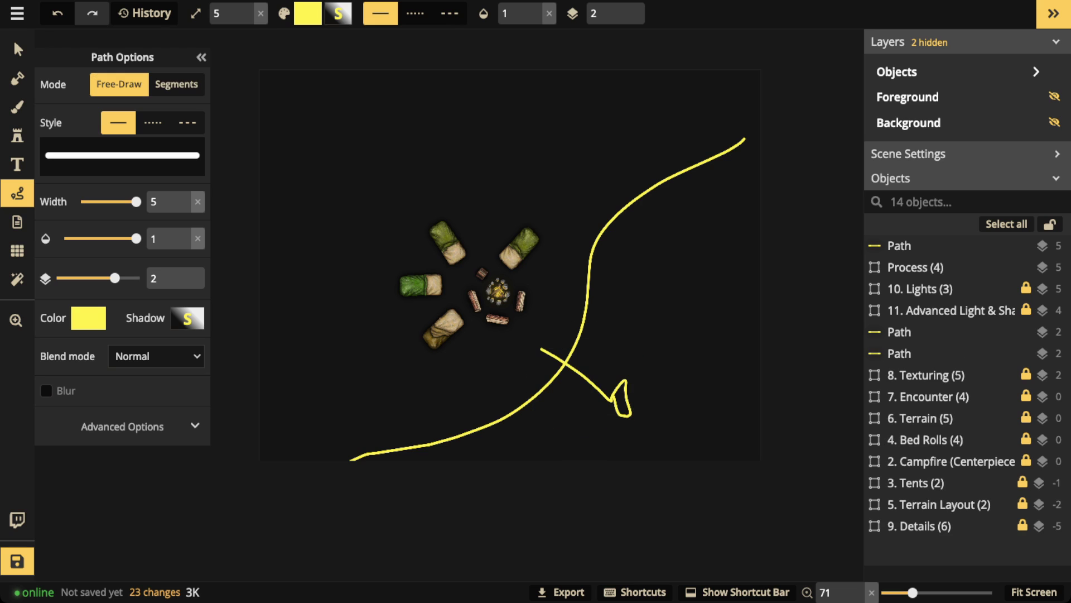
pyautogui.moveTo(593, 101)
pyautogui.mouseDown()
pyautogui.moveTo(579, 120)
pyautogui.moveTo(425, 174)
pyautogui.moveTo(367, 71)
pyautogui.mouseUp()
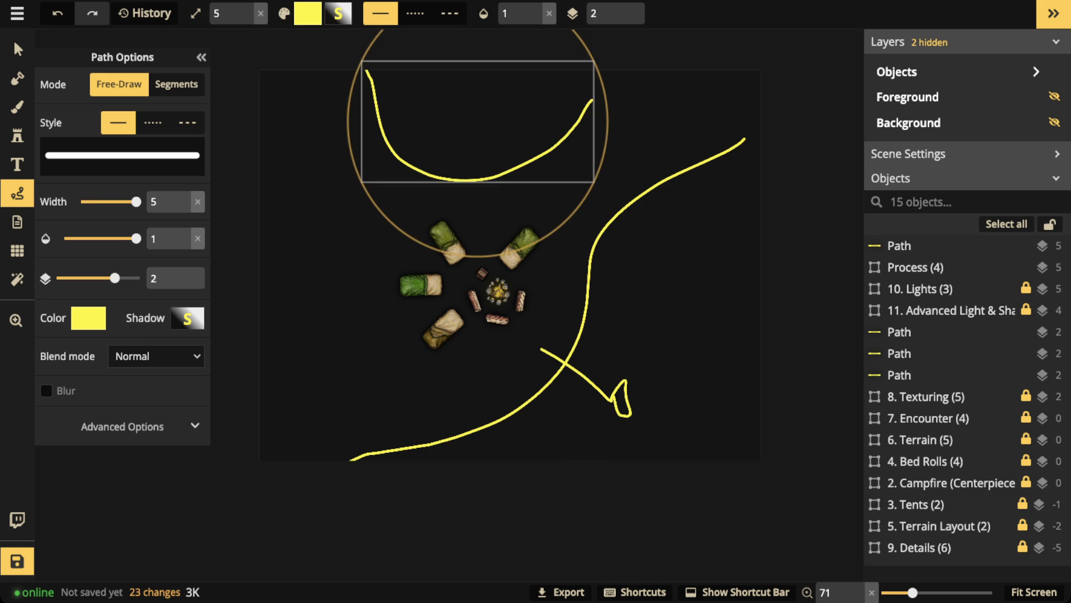
pyautogui.moveTo(307, 160)
pyautogui.mouseDown()
pyautogui.moveTo(313, 288)
pyautogui.moveTo(259, 345)
pyautogui.mouseUp()
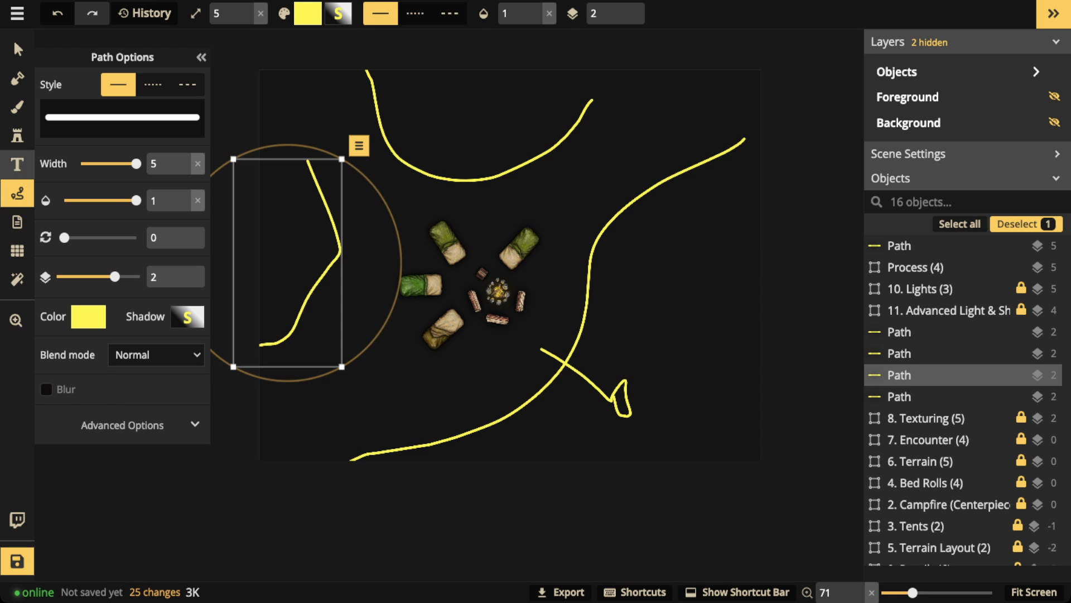
pyautogui.click(17, 49)
pyautogui.moveTo(280, 83); pyautogui.dragTo(646, 426)
pyautogui.press('Delete')
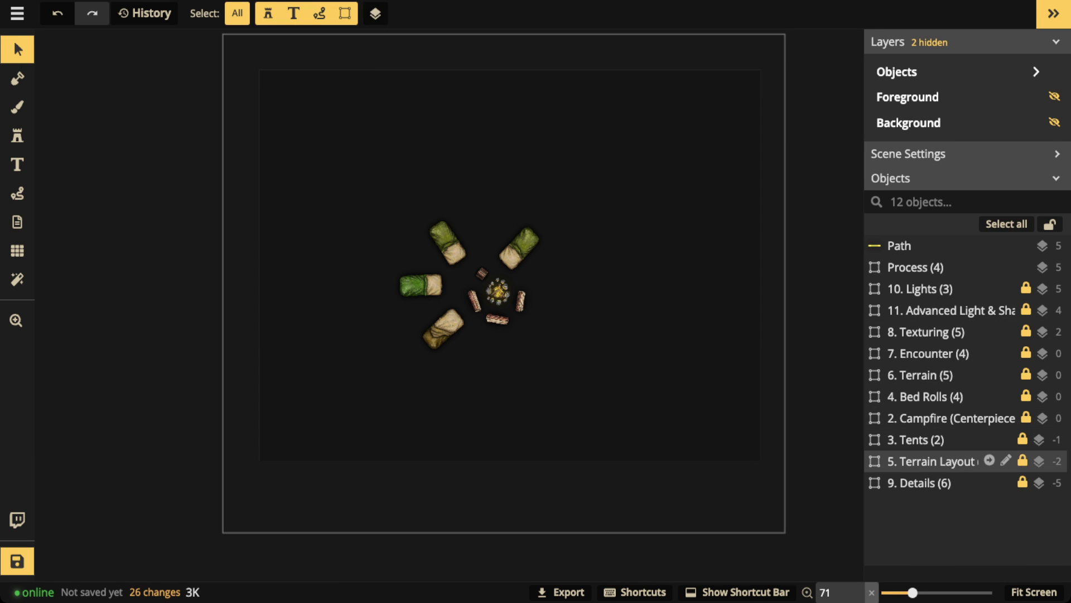
# Set the 5. Terrain Layout group's opacity to 1 and deselect it
pyautogui.click(939, 461)
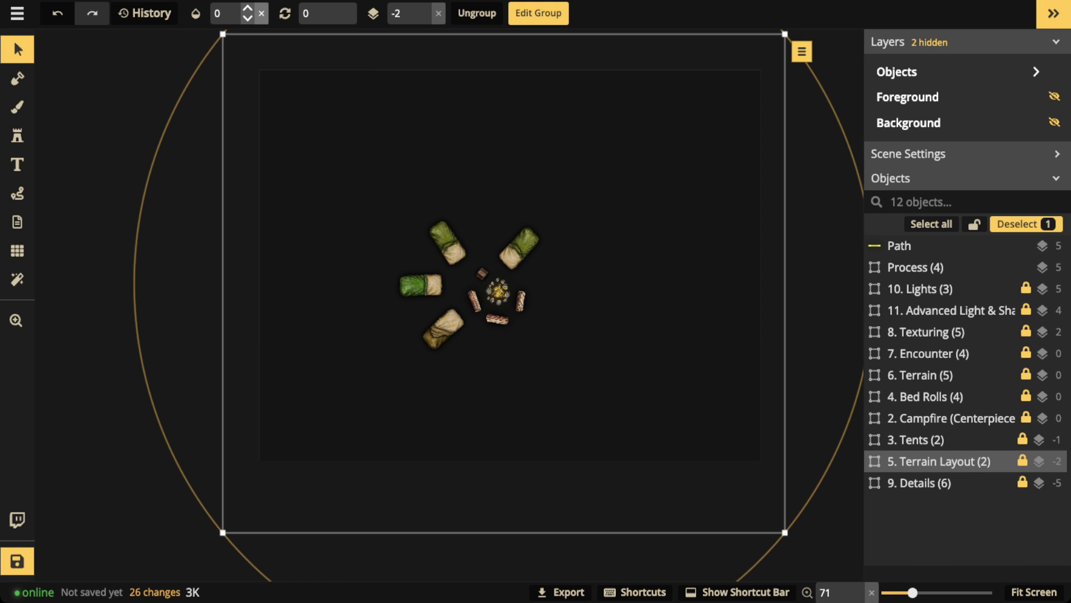
pyautogui.click(247, 8)
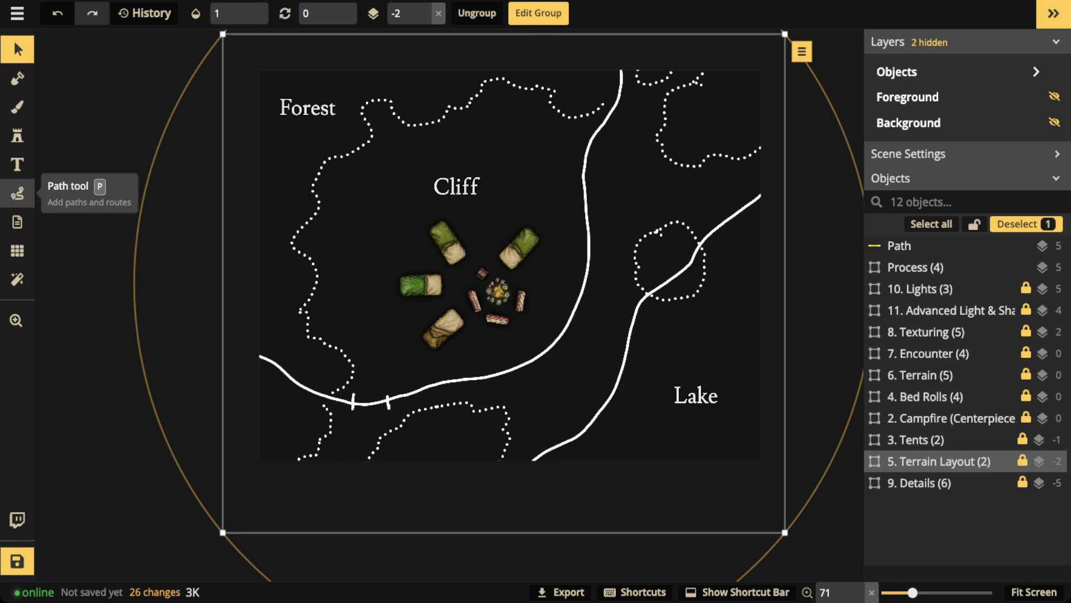
pyautogui.press('Escape')
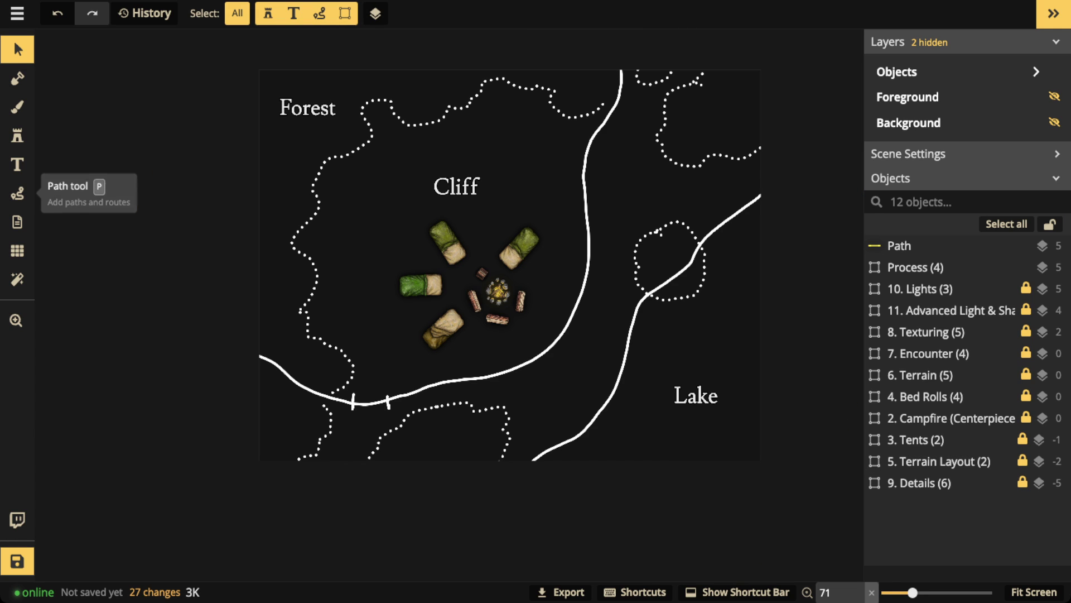
# Outline the Lake area with a free-draw yellow path, and delete the outline
pyautogui.moveTo(751, 212); pyautogui.dragTo(700, 257)
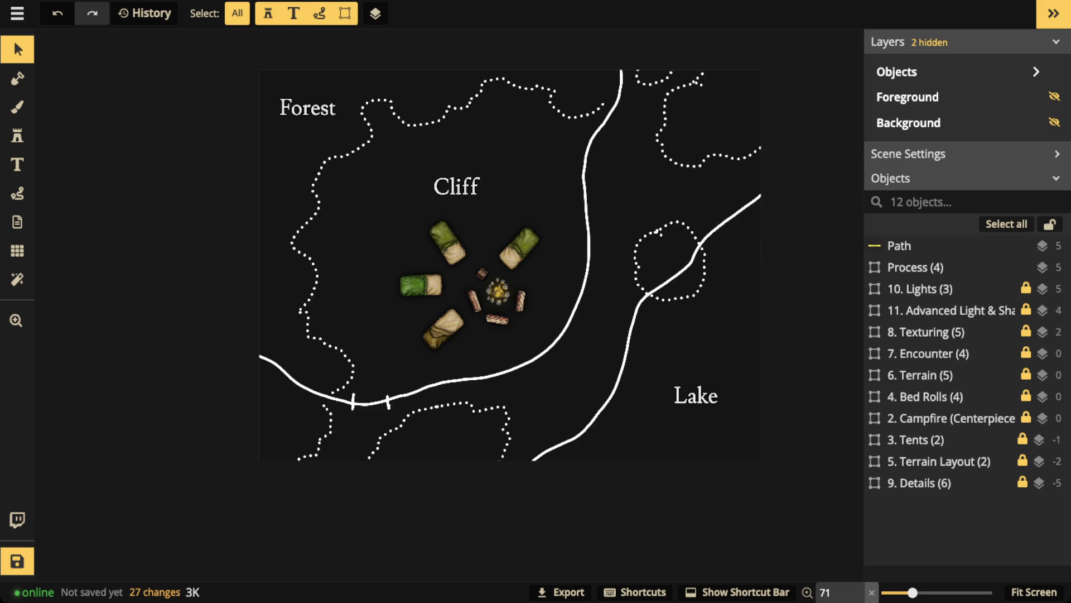
pyautogui.click(17, 193)
pyautogui.moveTo(746, 213)
pyautogui.mouseDown()
pyautogui.moveTo(642, 343)
pyautogui.moveTo(648, 457)
pyautogui.moveTo(746, 302)
pyautogui.moveTo(752, 200)
pyautogui.mouseUp()
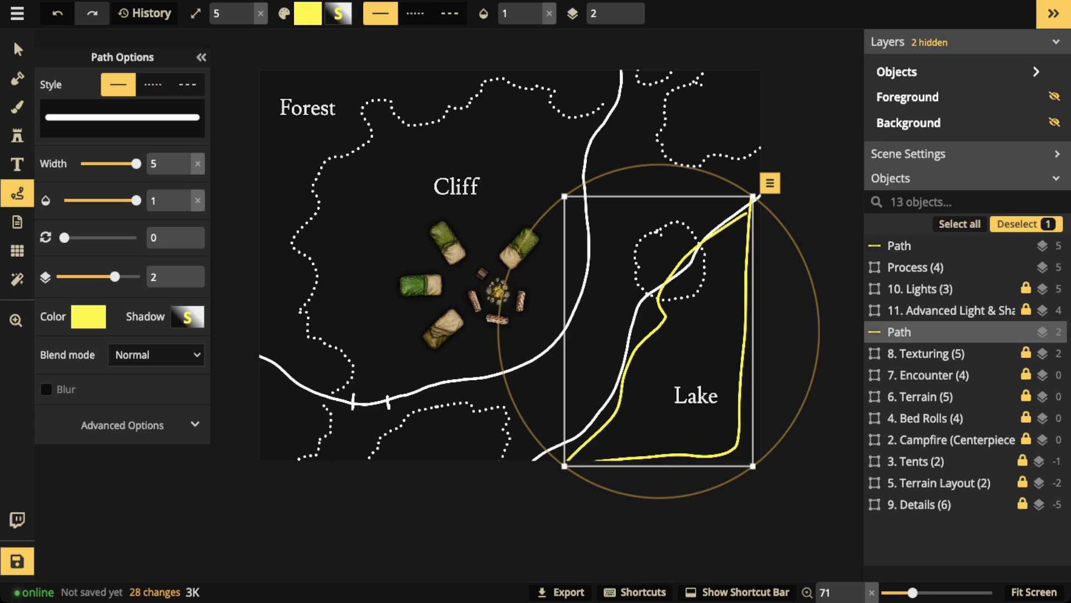
pyautogui.press('Delete')
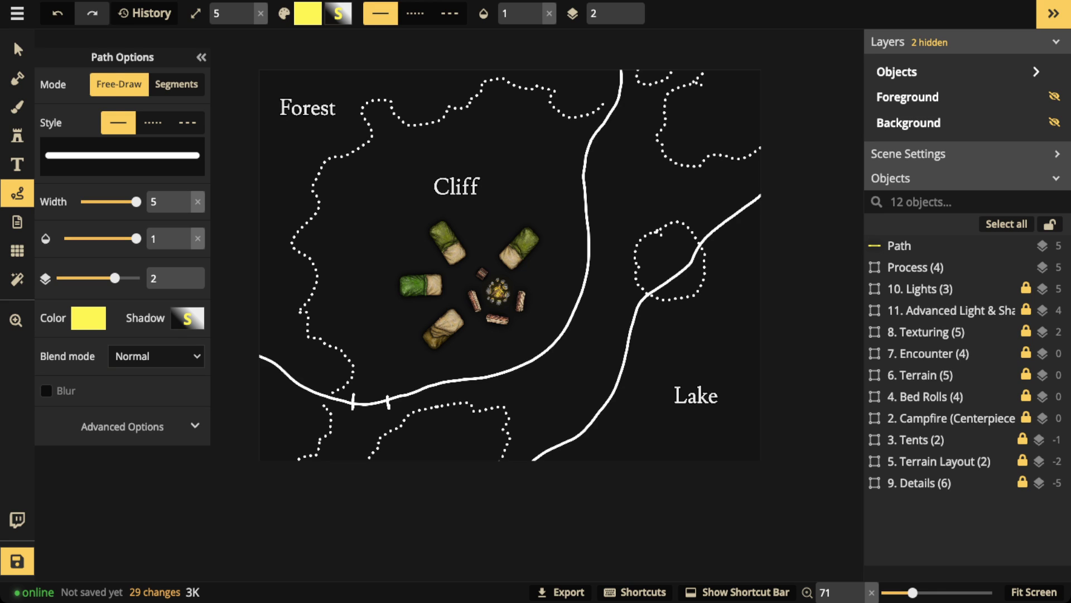
# Trace the lake shoreline and the cliff edge with separate free-draw yellow paths
pyautogui.moveTo(760, 179)
pyautogui.mouseDown()
pyautogui.moveTo(667, 251)
pyautogui.moveTo(631, 384)
pyautogui.moveTo(516, 499)
pyautogui.mouseUp()
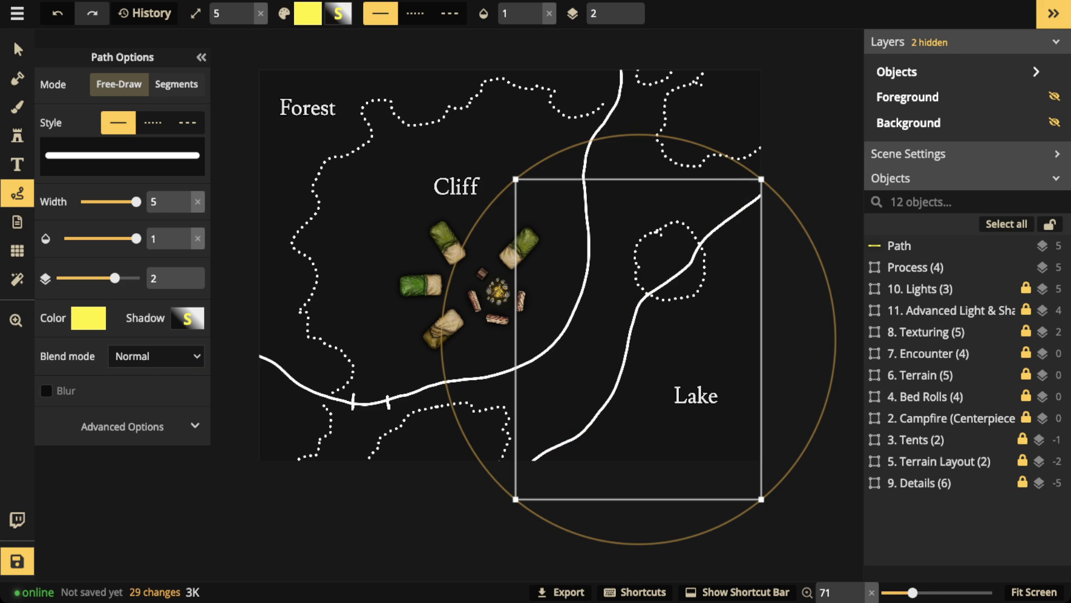
pyautogui.moveTo(624, 71)
pyautogui.mouseDown()
pyautogui.moveTo(579, 267)
pyautogui.moveTo(405, 385)
pyautogui.moveTo(261, 363)
pyautogui.mouseUp()
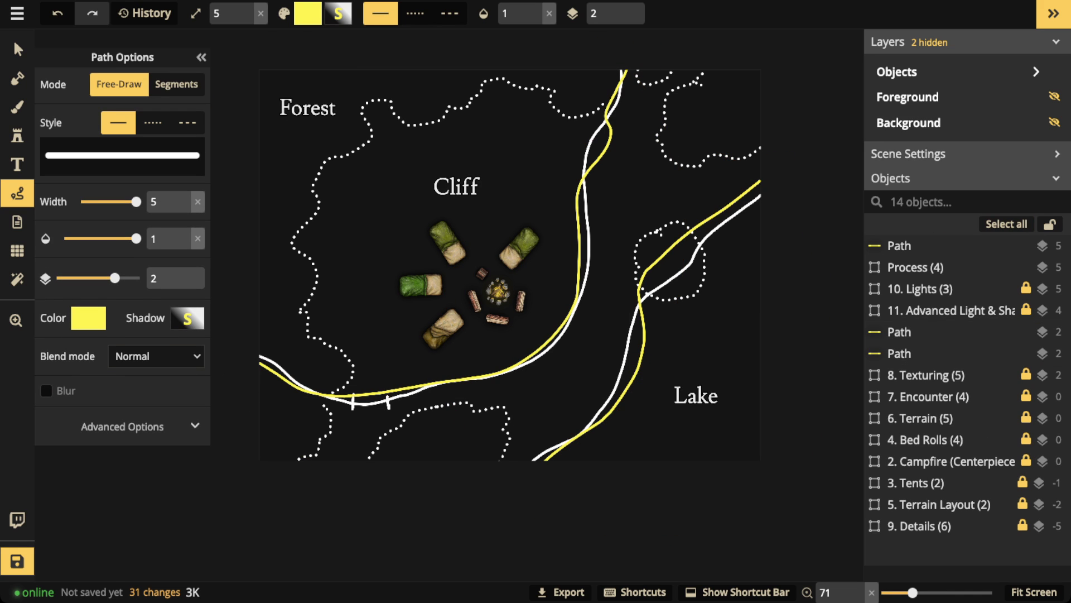
# Trace the northeast forest edge with a free-draw yellow path, and delete the yellow forest, cliff and lake outlines together
pyautogui.moveTo(759, 148)
pyautogui.mouseDown()
pyautogui.moveTo(708, 164)
pyautogui.moveTo(648, 144)
pyautogui.moveTo(699, 77)
pyautogui.mouseUp()
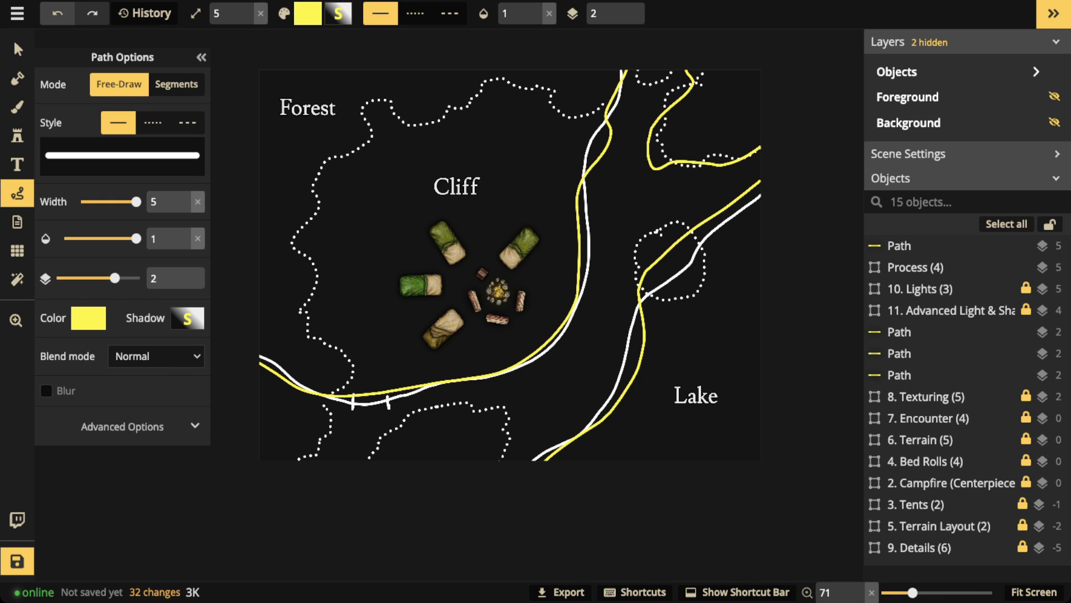
pyautogui.click(13, 39)
pyautogui.moveTo(326, 65); pyautogui.dragTo(863, 580)
pyautogui.press('Delete')
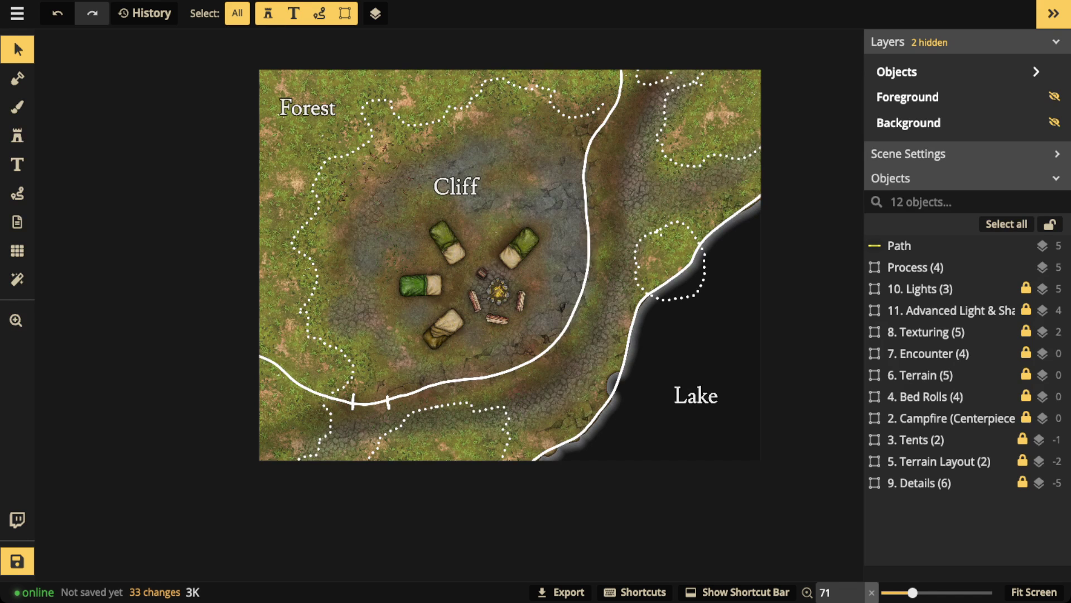
# Make the hidden Foreground and Background layers visible
pyautogui.click(1054, 96)
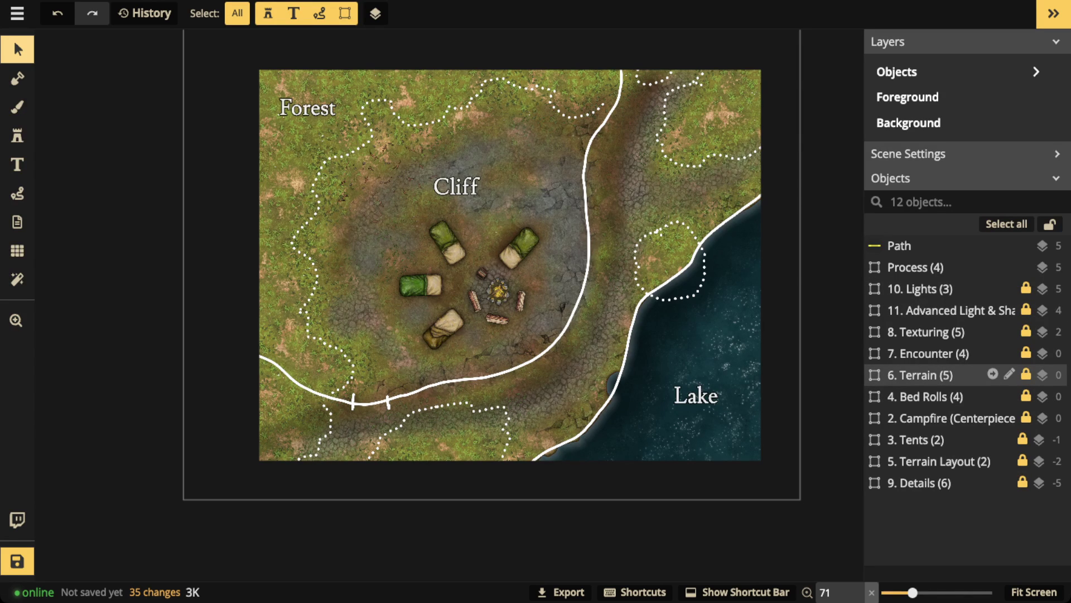
# Bring the Process checklist onto the map to review the stages, and return it to the empty area west of the map
pyautogui.moveTo(148, 210); pyautogui.dragTo(380, 217)
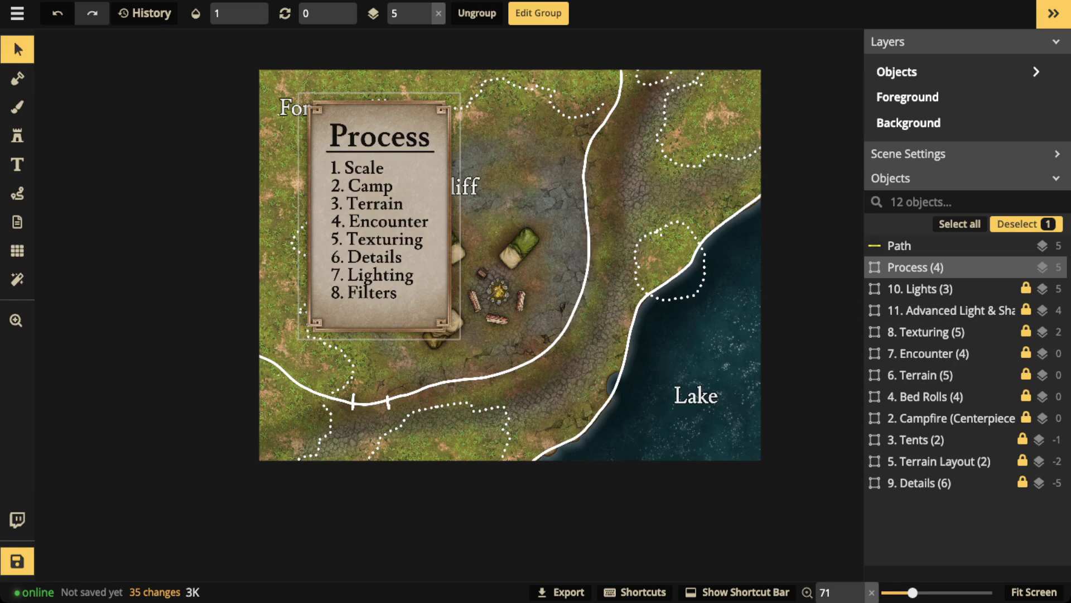
pyautogui.moveTo(380, 217); pyautogui.dragTo(152, 234)
pyautogui.doubleClick(151, 253)
pyautogui.click(938, 267)
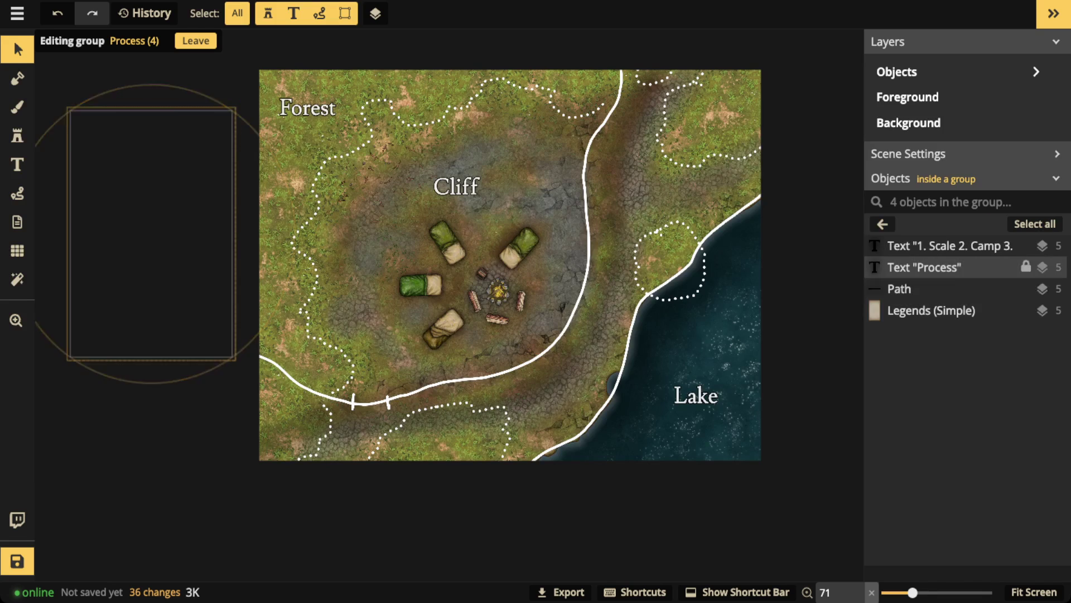
pyautogui.press('Escape')
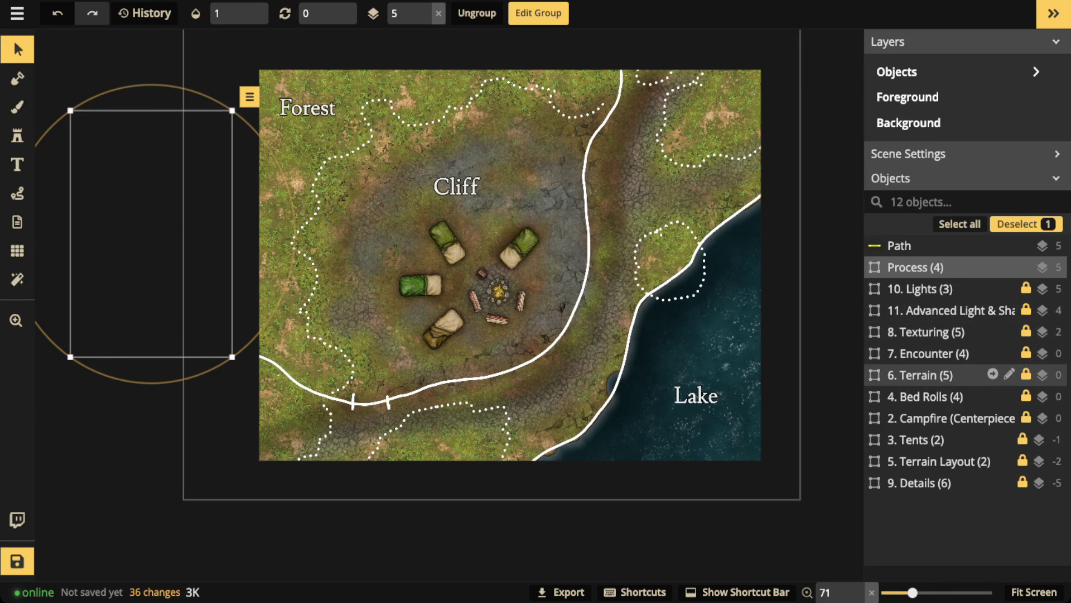
# Open the 6. Terrain group and set the opacity of its 1. Slope Cliffs subgroup to 1
pyautogui.click(937, 375)
pyautogui.click(992, 374)
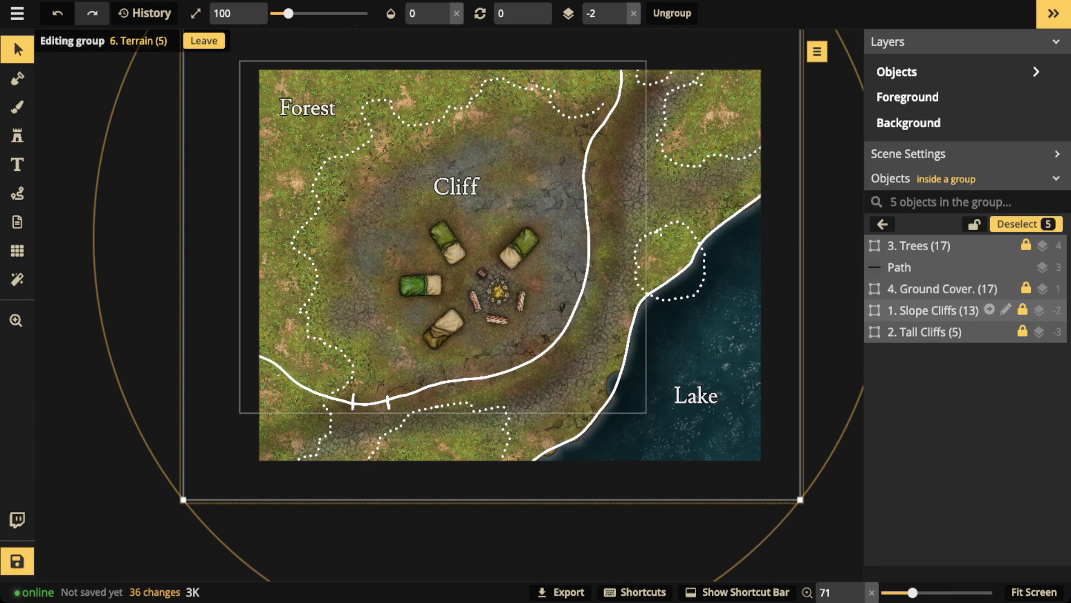
pyautogui.click(937, 310)
pyautogui.click(234, 13)
pyautogui.write('1')
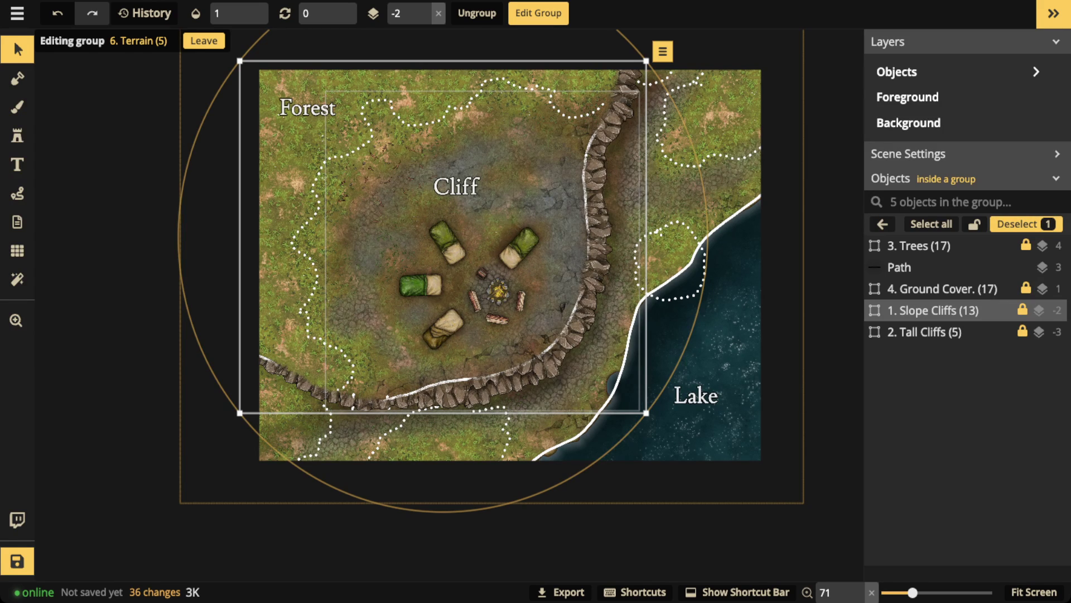
# Set the opacity of the 2. Tall Cliffs and 3. Trees subgroups to 1
pyautogui.click(925, 332)
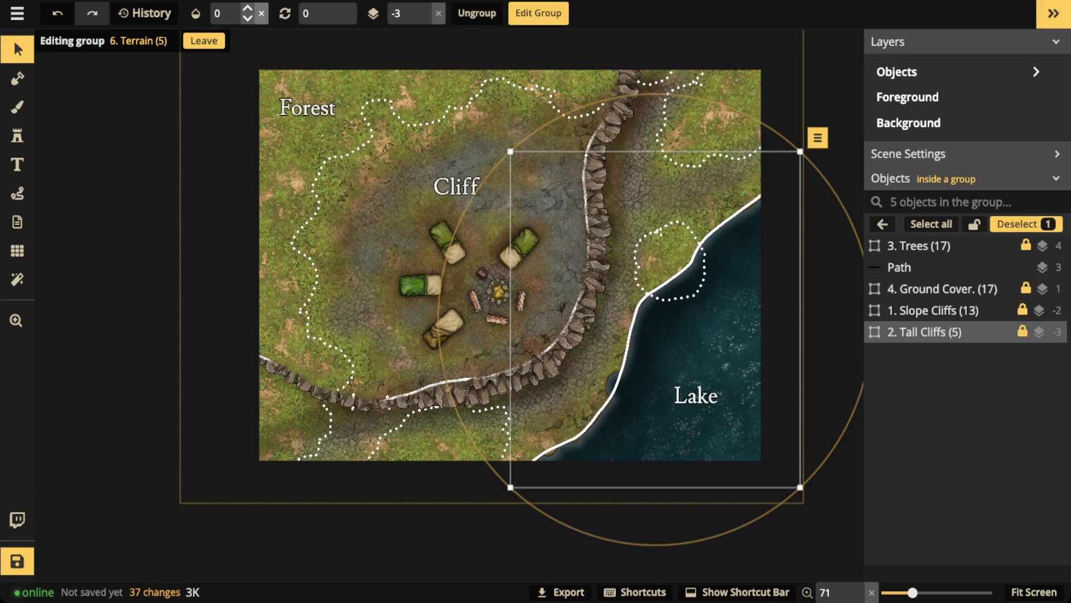
pyautogui.click(248, 9)
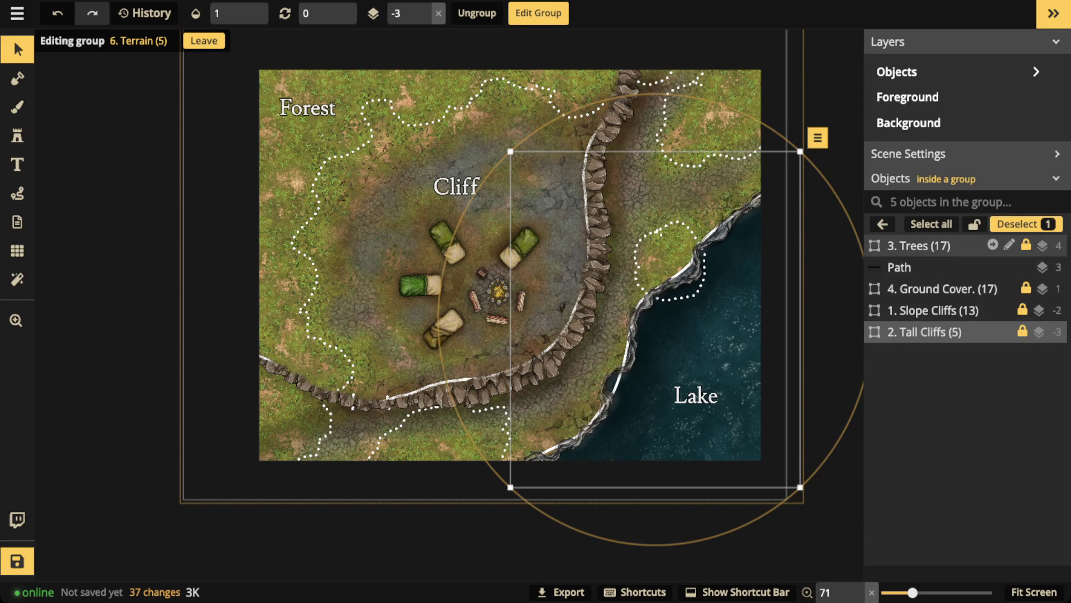
pyautogui.click(919, 246)
pyautogui.click(261, 13)
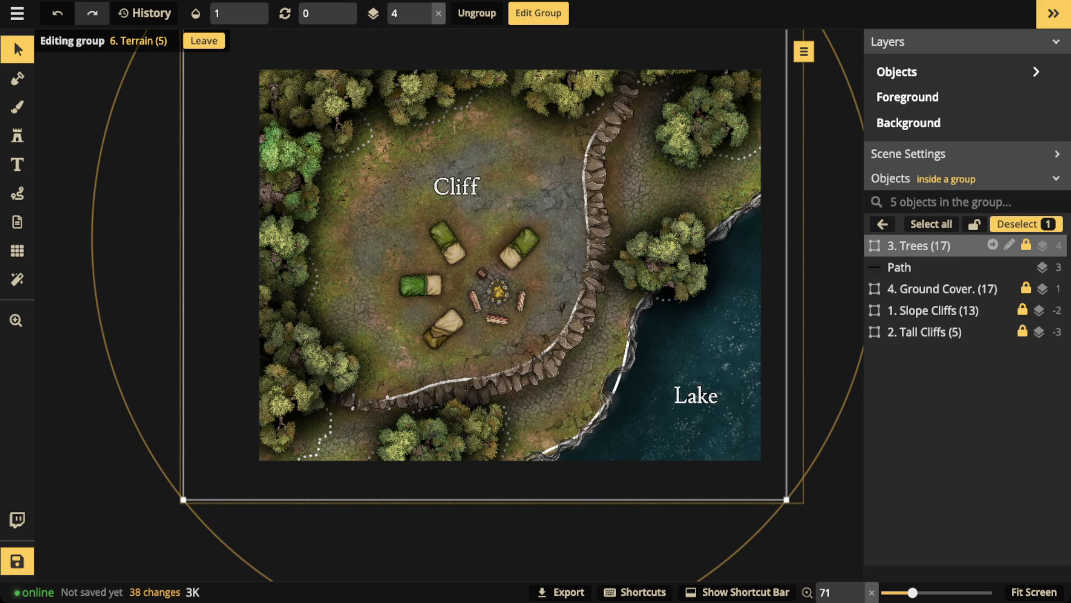
# Examine the stamp options and advanced filters of the bright green tree inside the 3. Trees group, and return to the Terrain group
pyautogui.click(1010, 245)
pyautogui.click(290, 161)
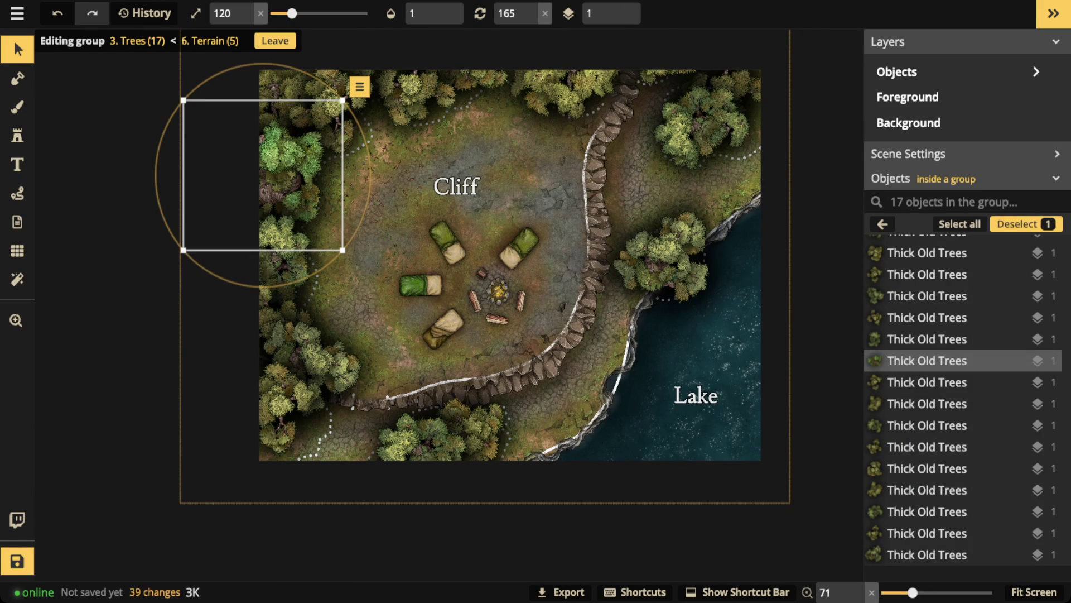
pyautogui.click(18, 49)
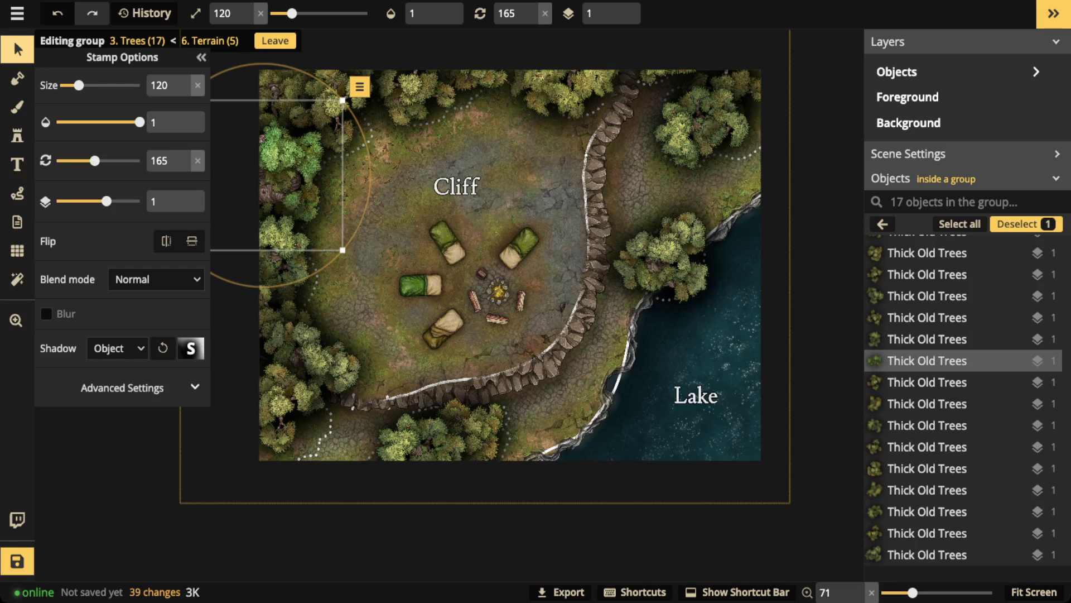
pyautogui.click(194, 386)
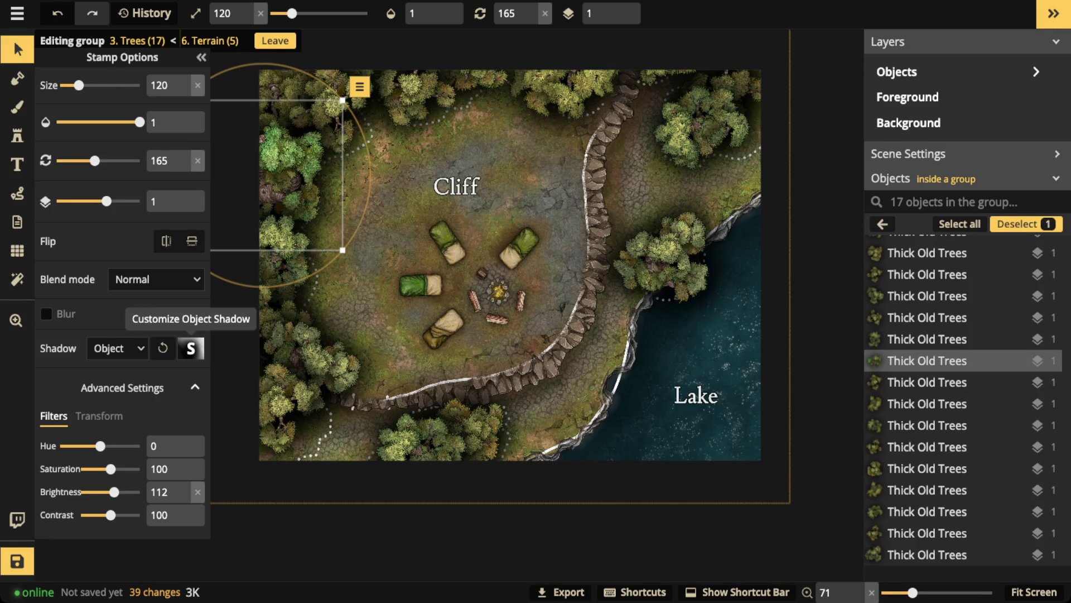
pyautogui.click(17, 49)
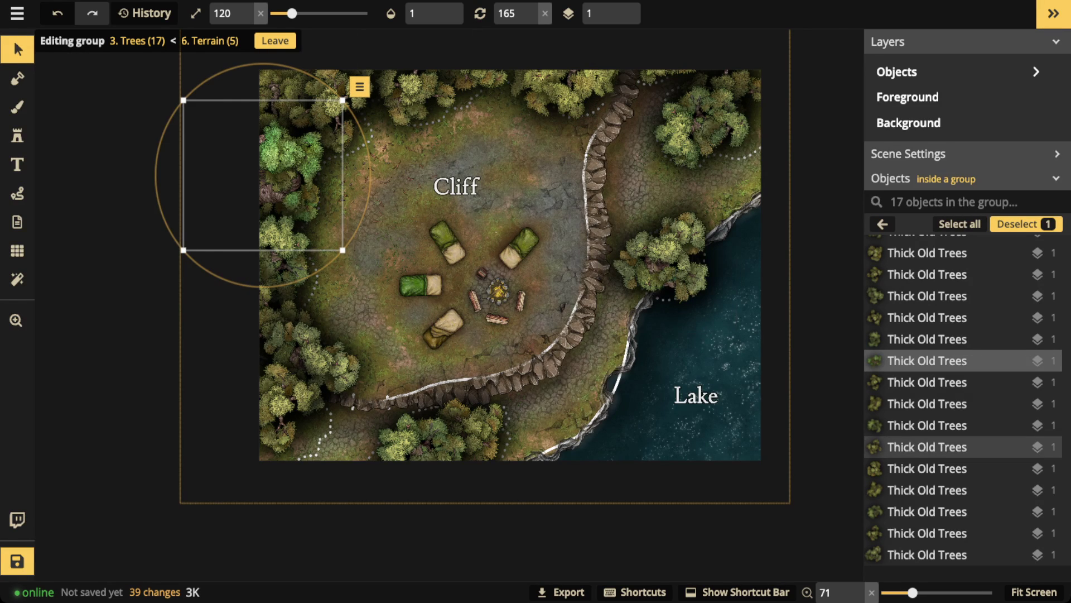
pyautogui.click(926, 361)
pyautogui.click(882, 223)
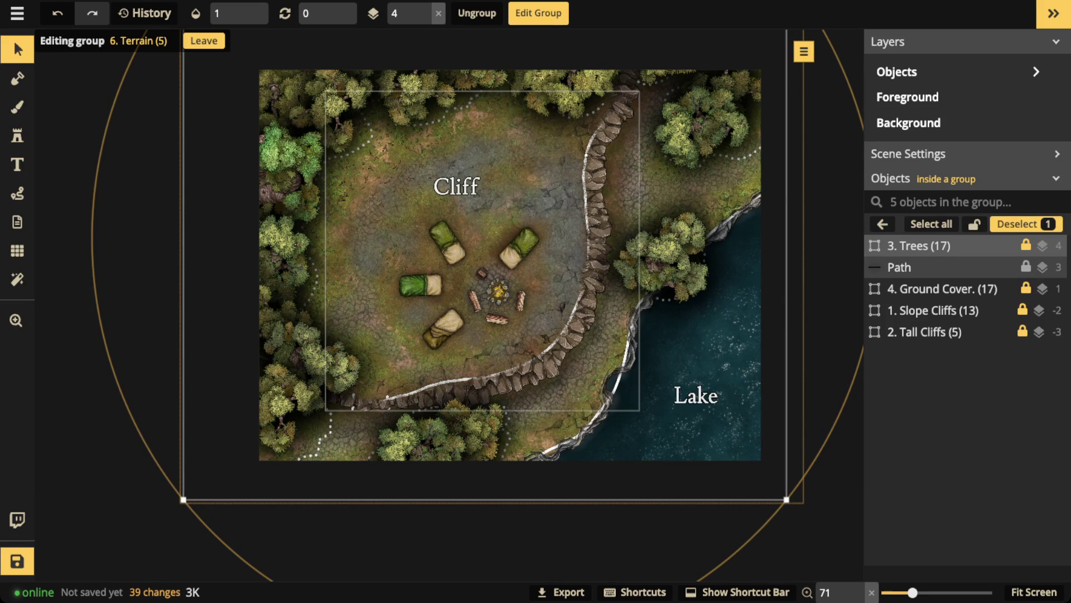
# Set the 4. Ground Cover subgroup's opacity to 1 and inspect the shrubs around the camp up close
pyautogui.click(934, 289)
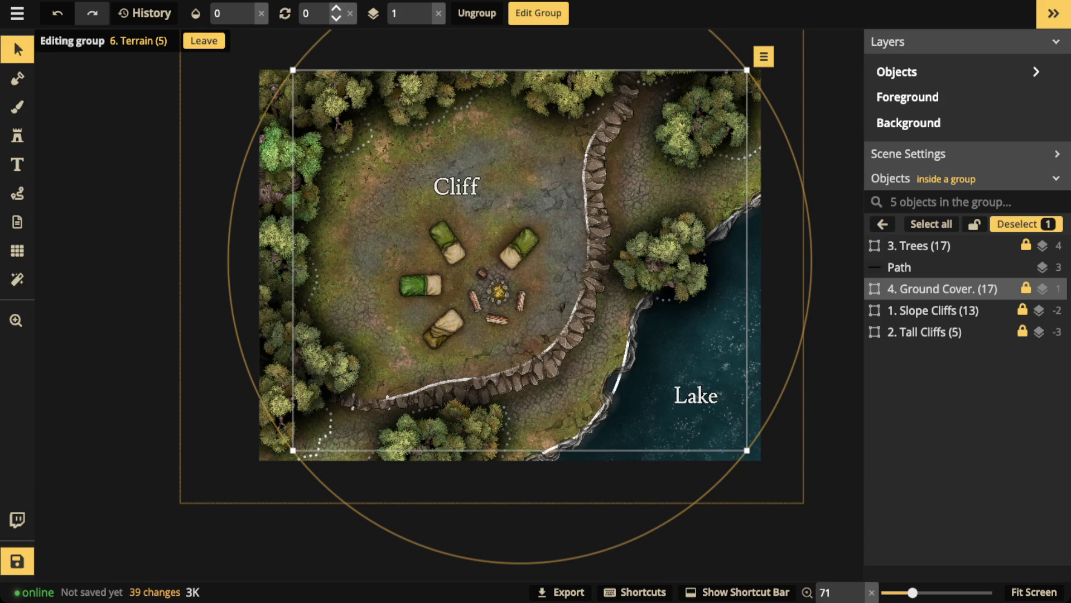
pyautogui.click(261, 14)
pyautogui.scroll(1, 458, 187)
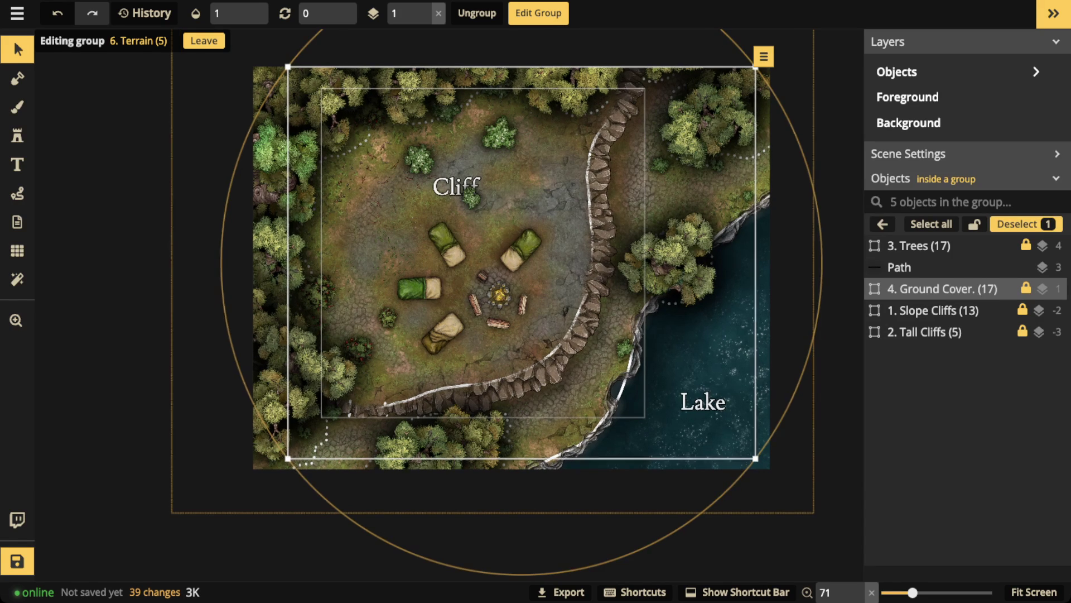
pyautogui.scroll(1, 468, 169)
pyautogui.scroll(1, 467, 168)
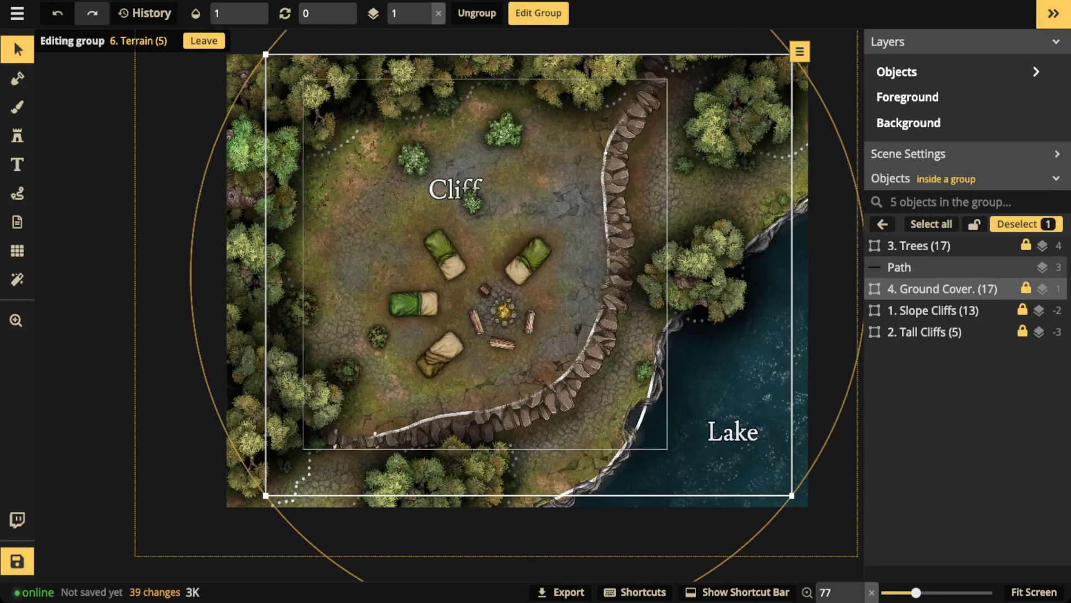
pyautogui.scroll(3, 499, 144)
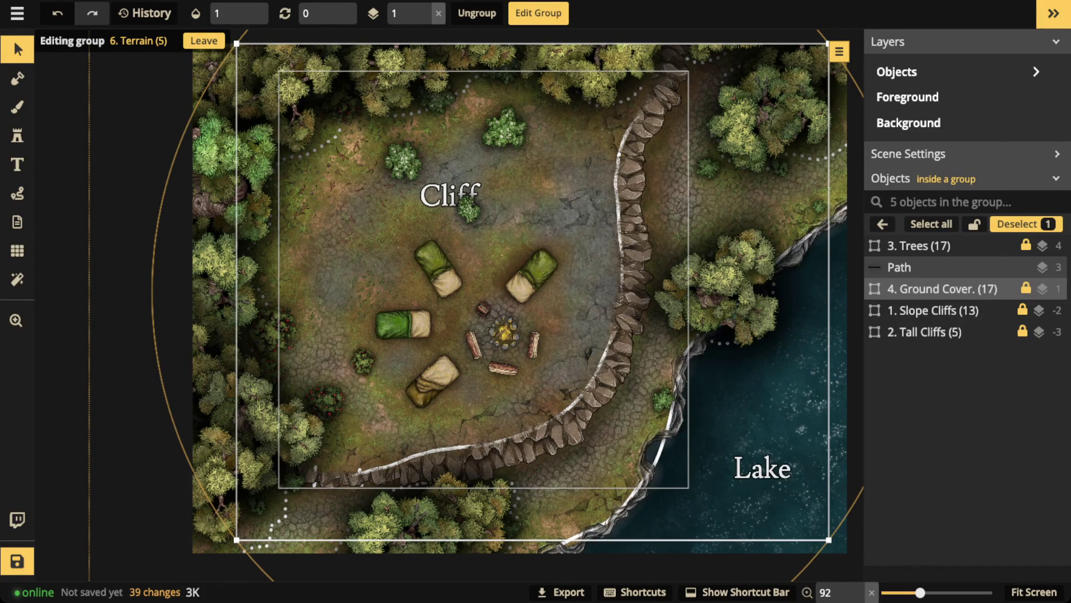
pyautogui.click(17, 193)
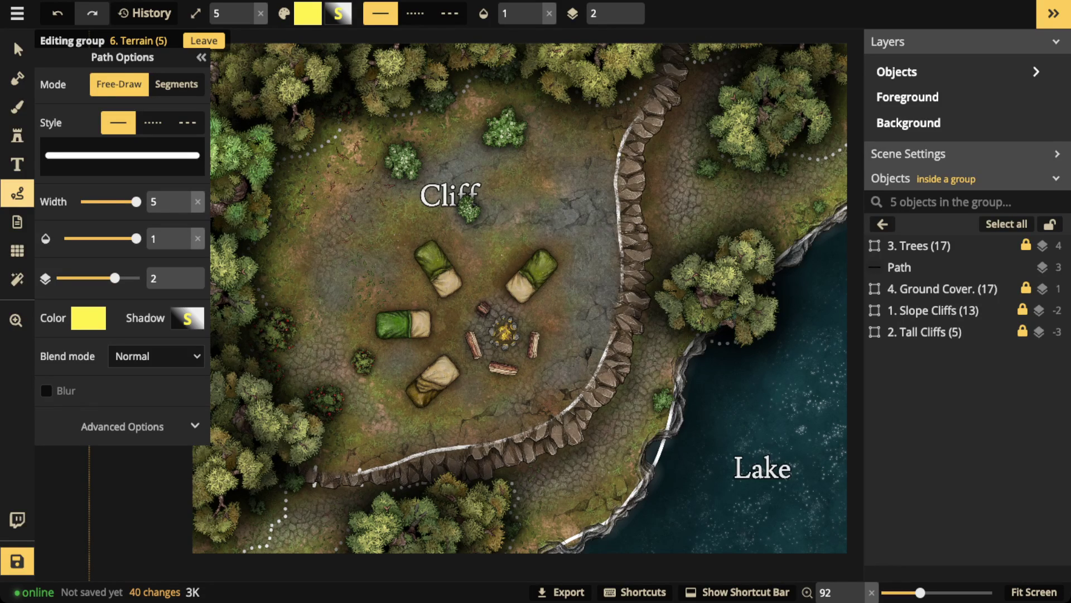
pyautogui.press('v')
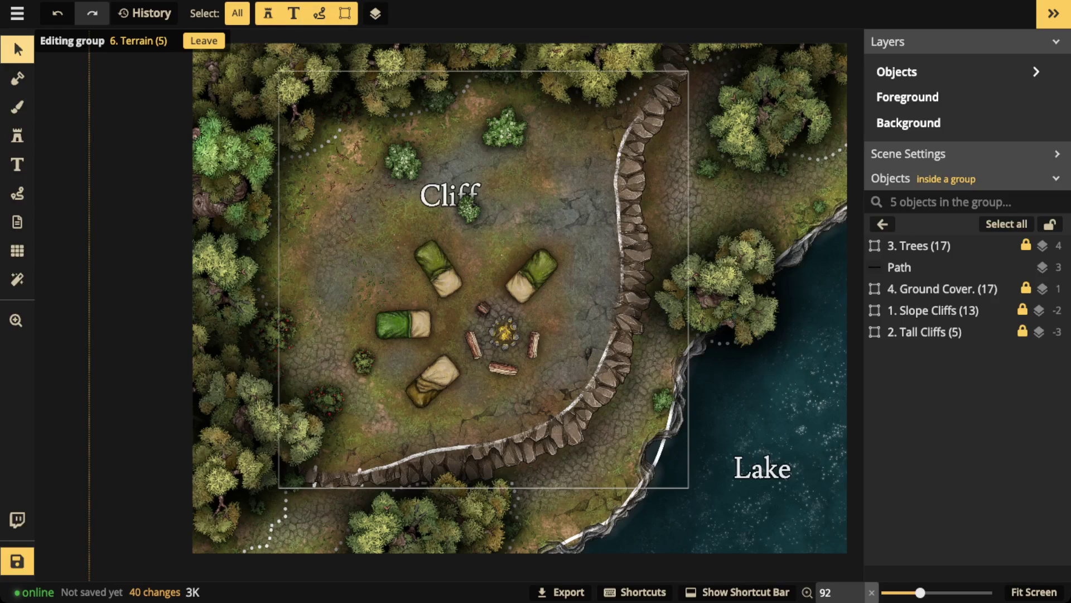
pyautogui.scroll(-1, 449, 249)
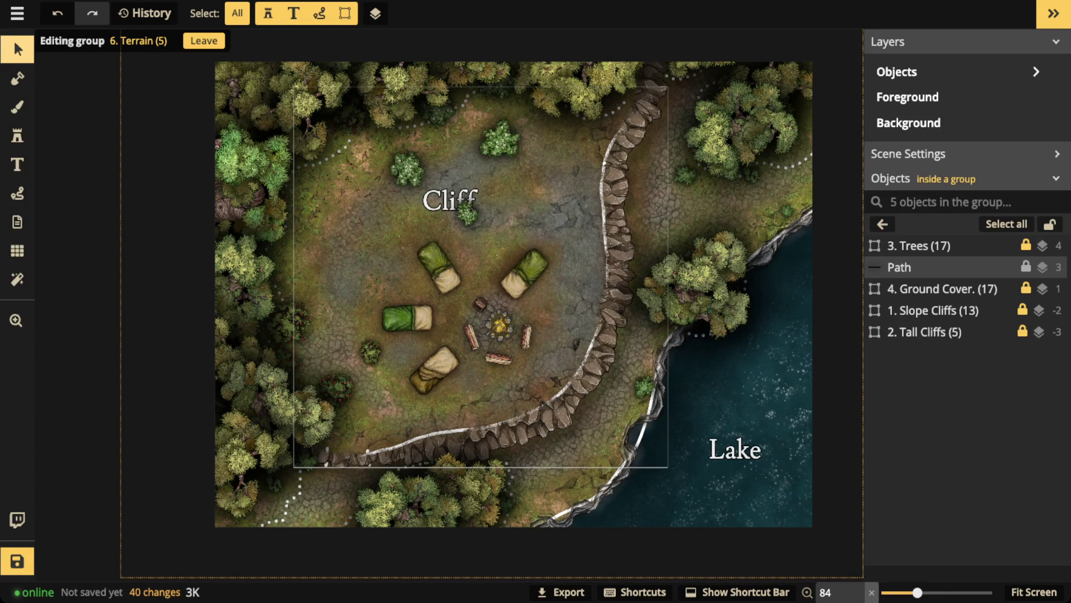
# Compare the cliff's blurred black shadow path at opacities 0.8 and 0, and set its opacity to 1
pyautogui.click(933, 268)
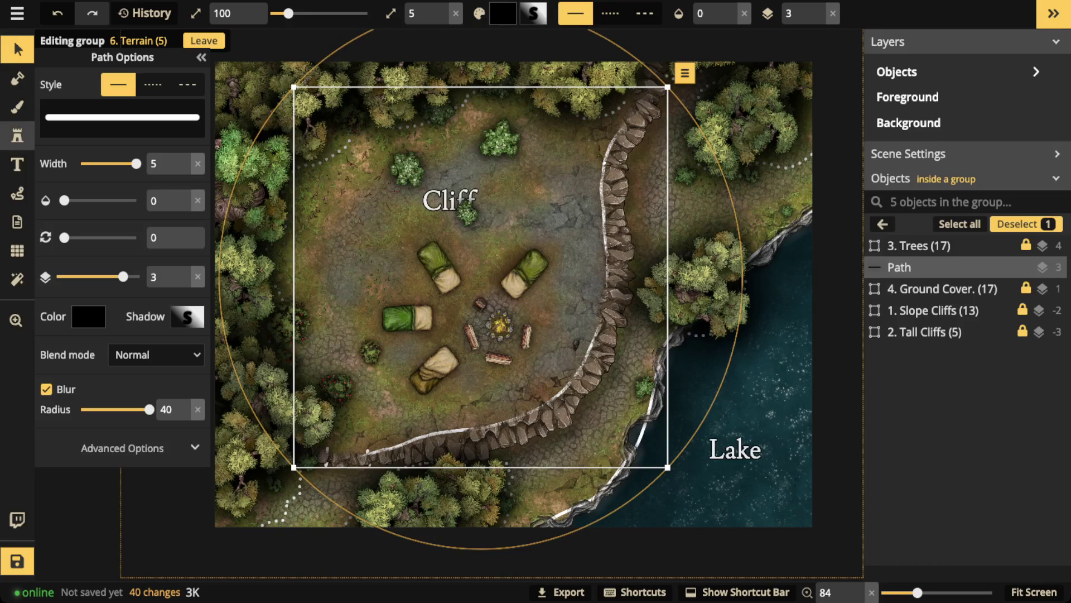
pyautogui.click(744, 13)
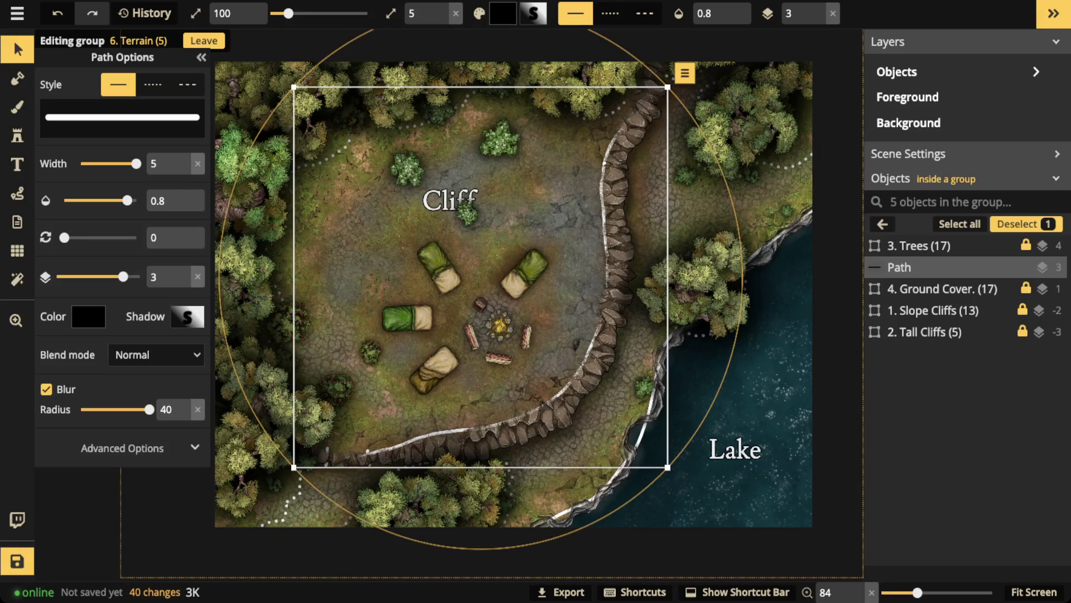
pyautogui.moveTo(127, 200); pyautogui.dragTo(60, 201)
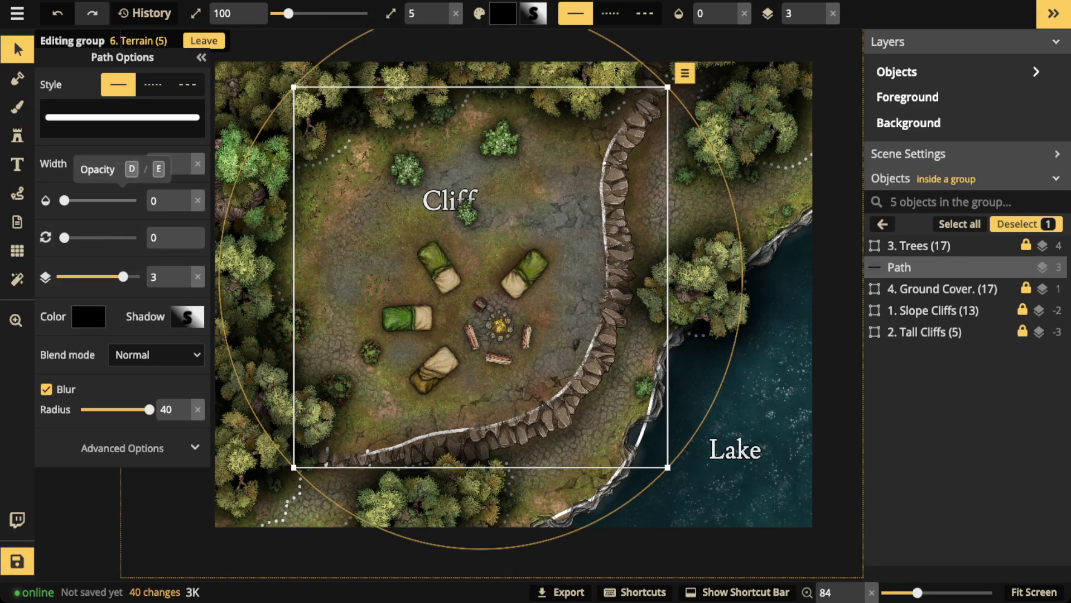
pyautogui.click(81, 200)
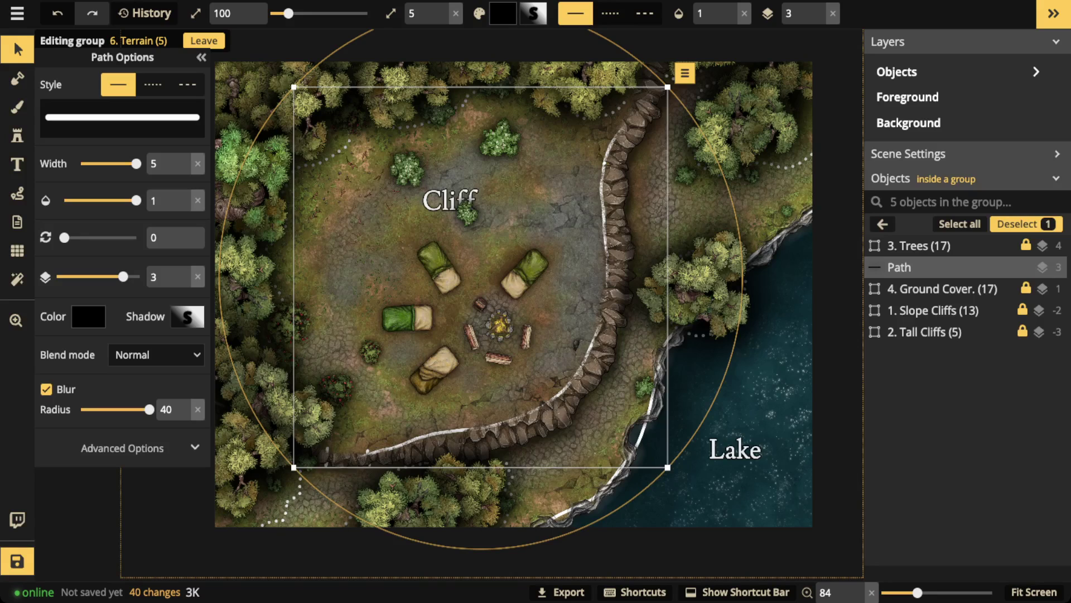
pyautogui.click(17, 49)
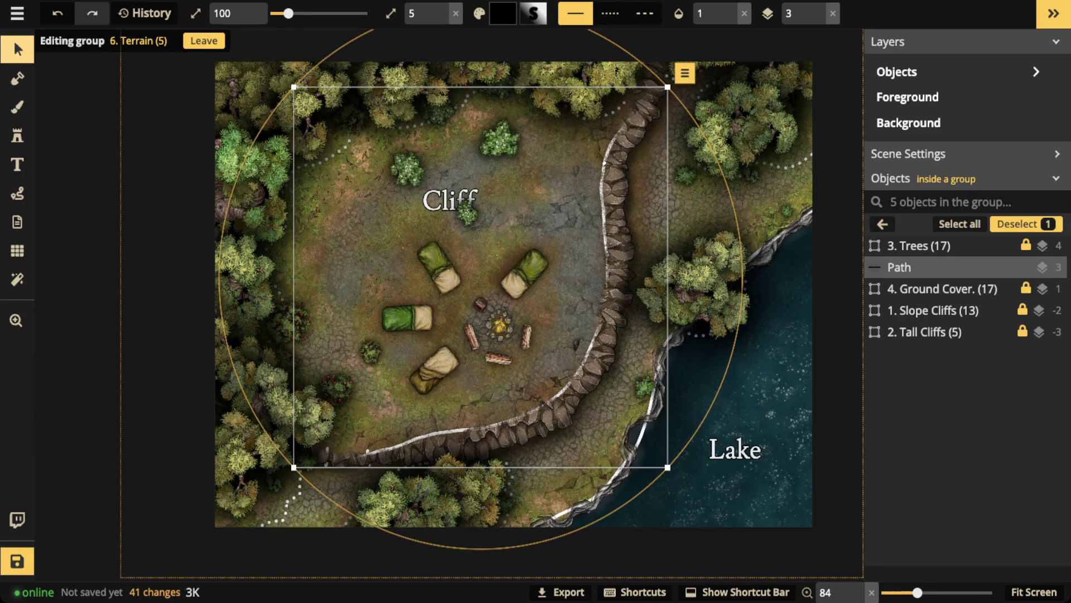
# Leave the Terrain group and delete the 5. Terrain Layout group with its labels and guide lines
pyautogui.click(933, 289)
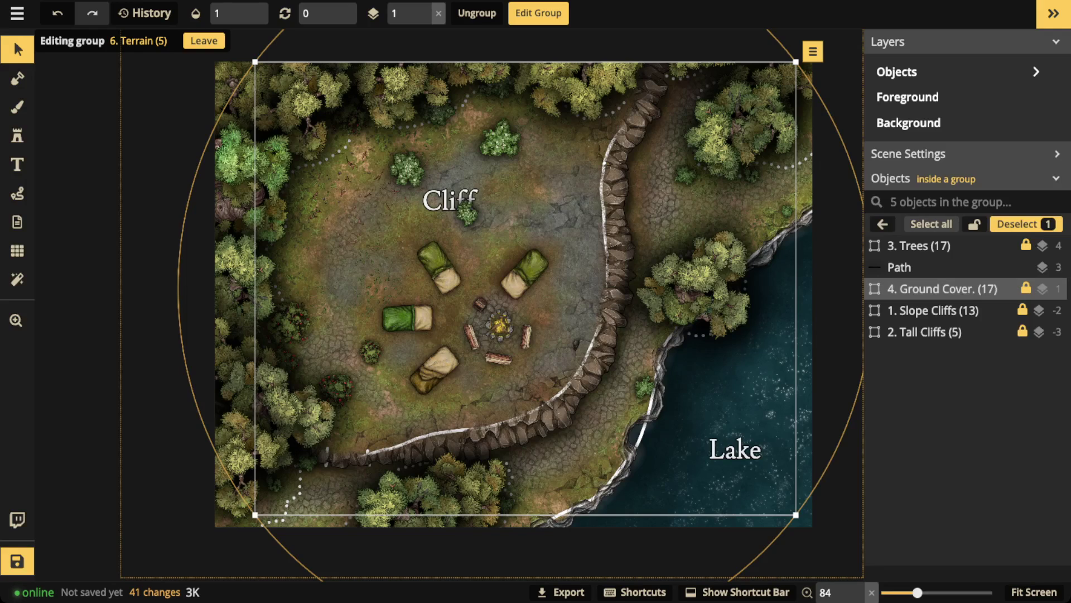
pyautogui.click(882, 224)
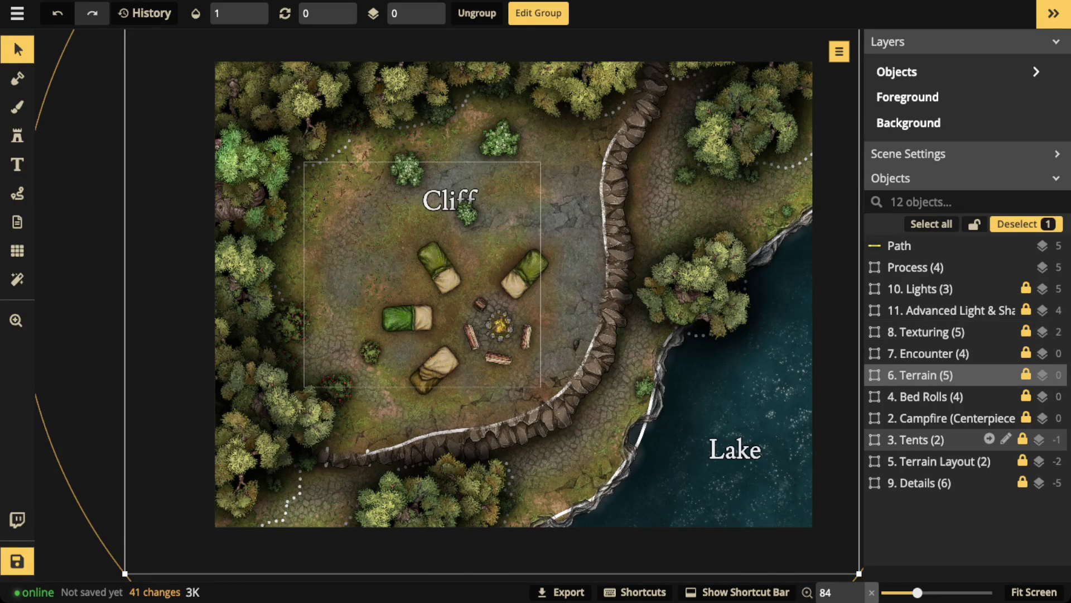
pyautogui.click(933, 461)
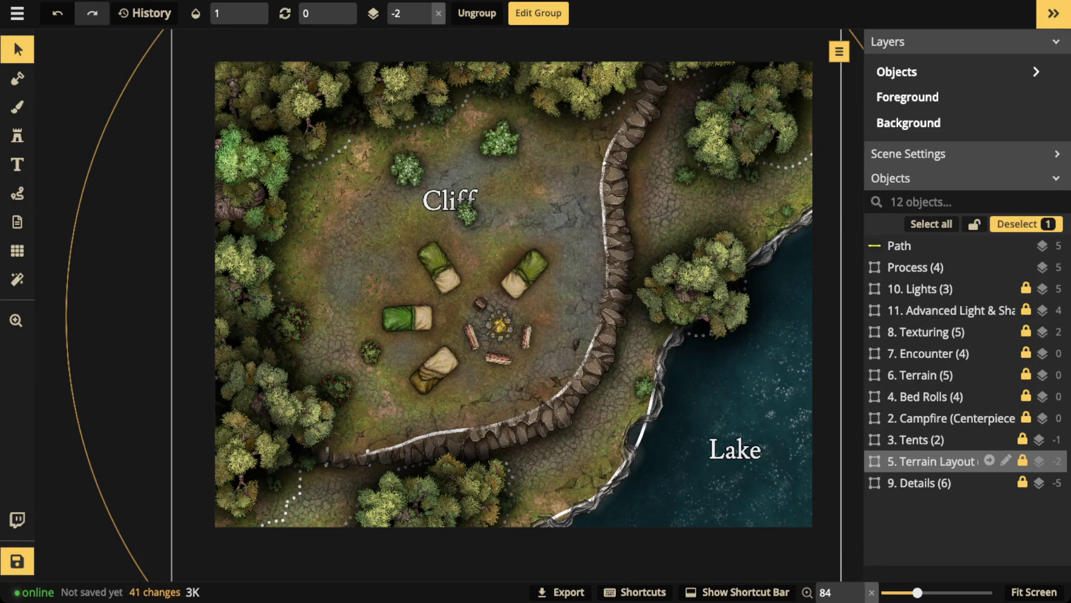
pyautogui.press('Delete')
# Place the Process checklist over the camp to review the Encounter stage, and move it back off the map
pyautogui.click(938, 353)
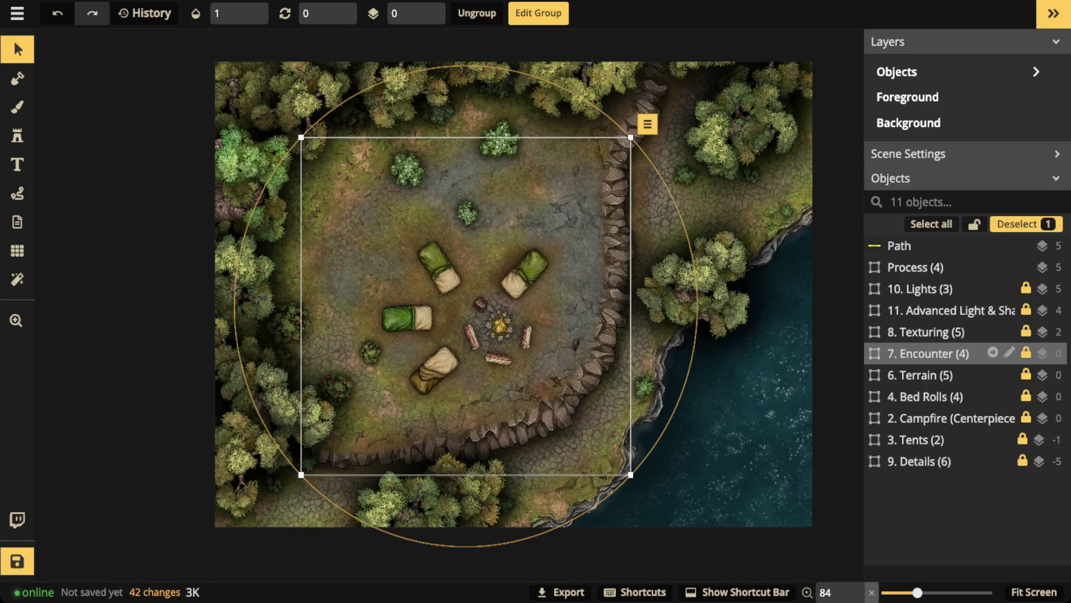
pyautogui.moveTo(112, 251); pyautogui.dragTo(432, 251)
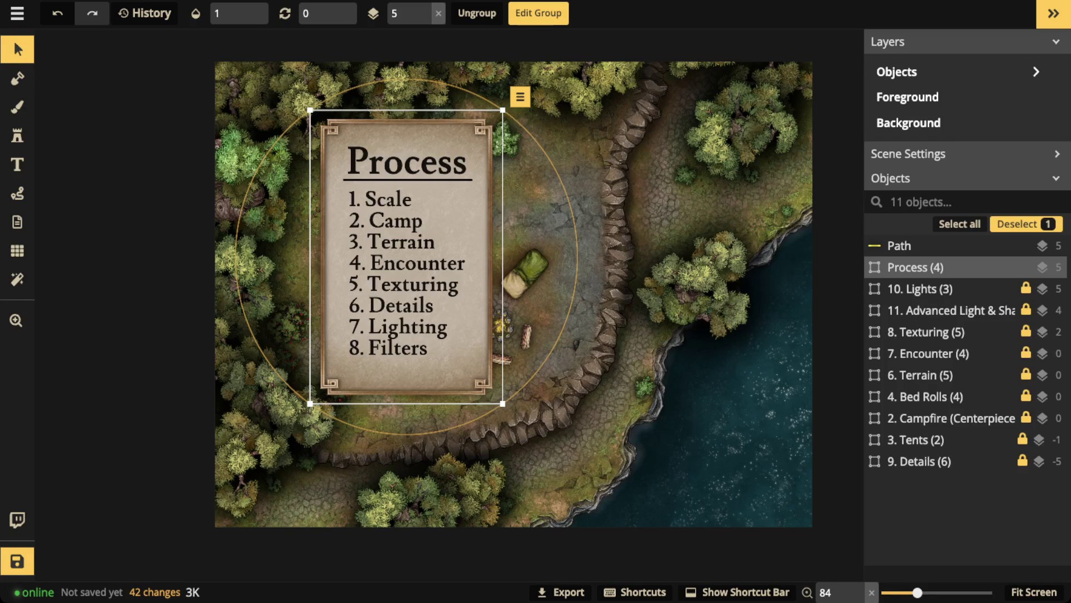
pyautogui.moveTo(406, 256); pyautogui.dragTo(93, 257)
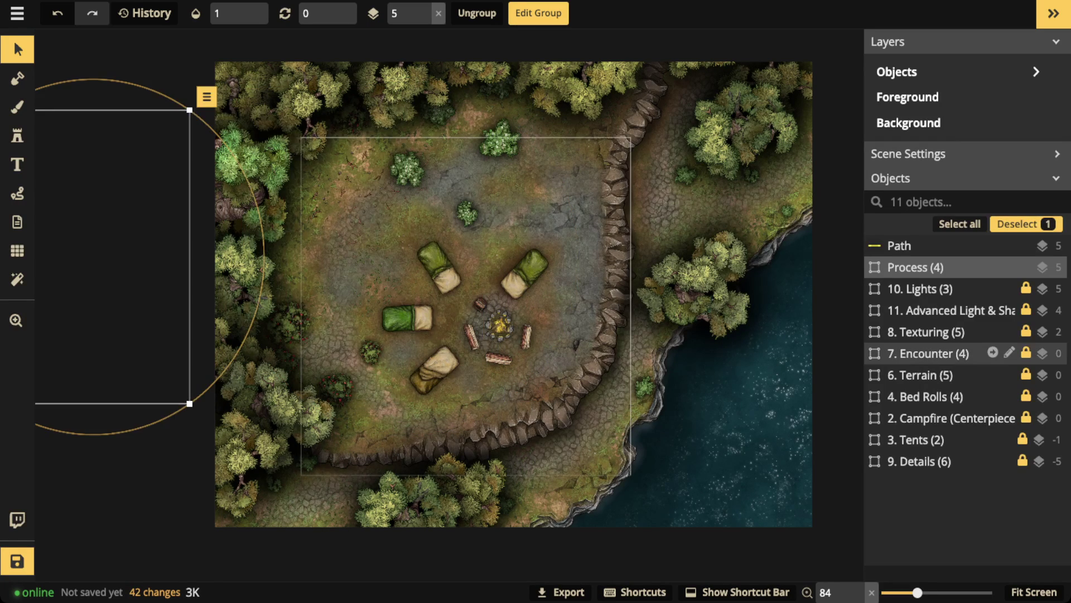
# Open the 7. Encounter group and set its 1. Access subgroup's opacity to 1, revealing the stone steps in the cliff
pyautogui.click(993, 353)
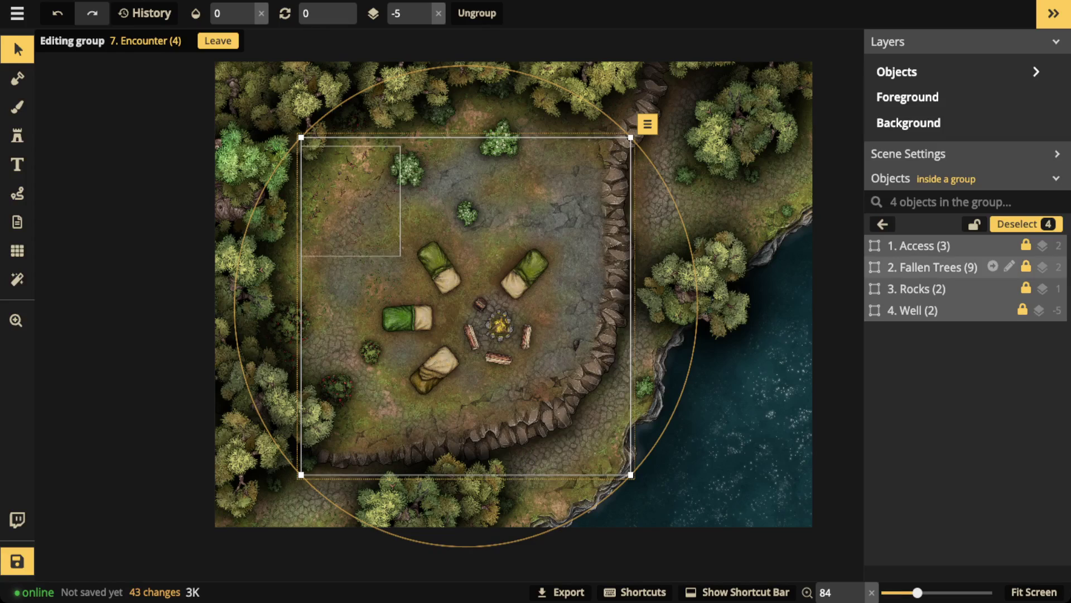
pyautogui.click(970, 245)
pyautogui.scroll(5, 430, 464)
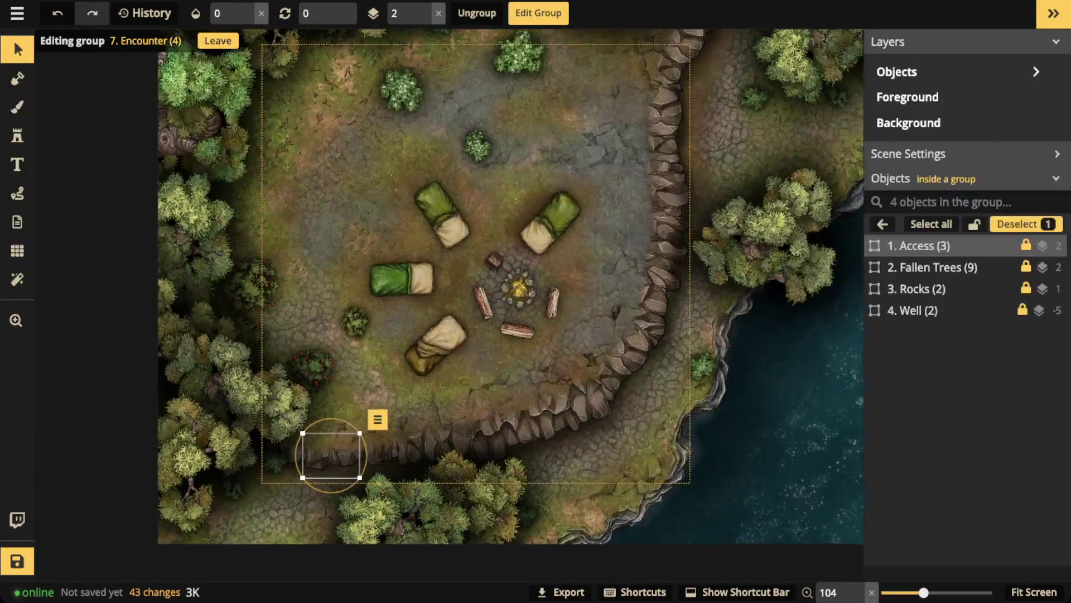
pyautogui.scroll(3, 357, 424)
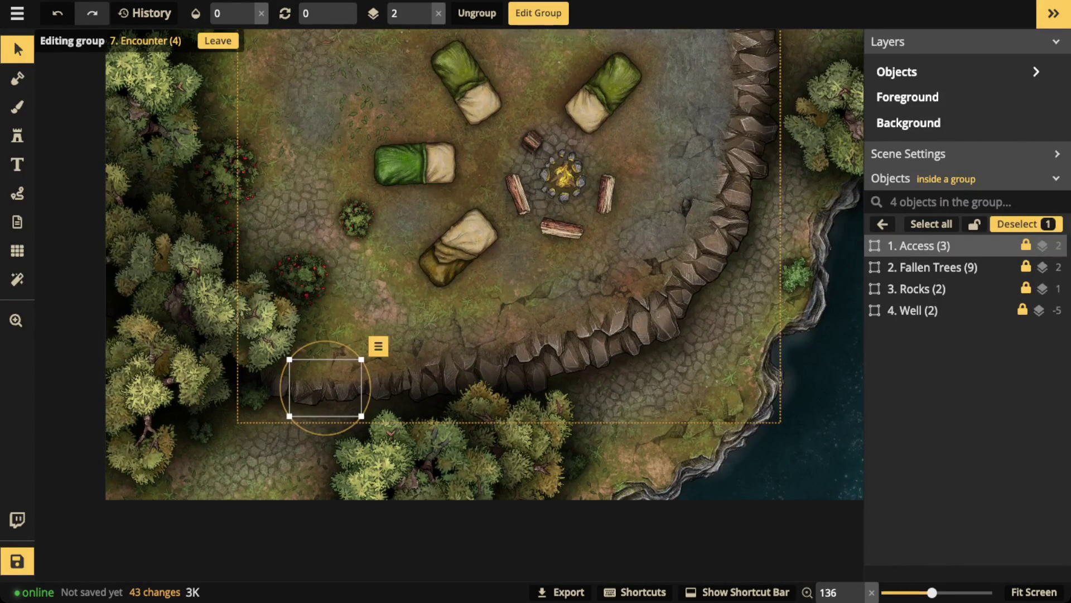
pyautogui.moveTo(424, 223); pyautogui.dragTo(411, 254)
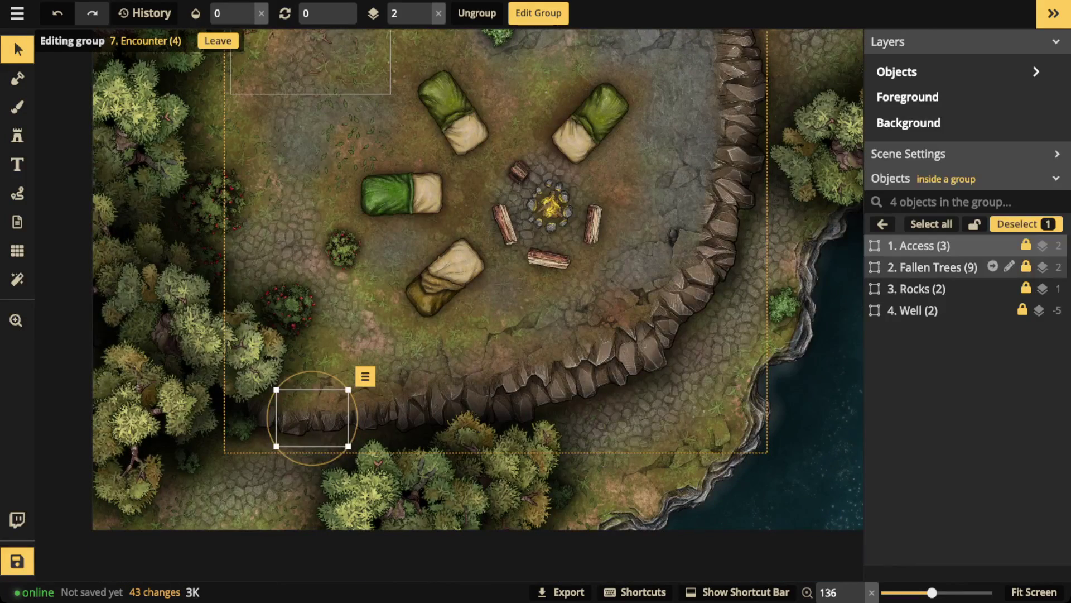
pyautogui.click(247, 9)
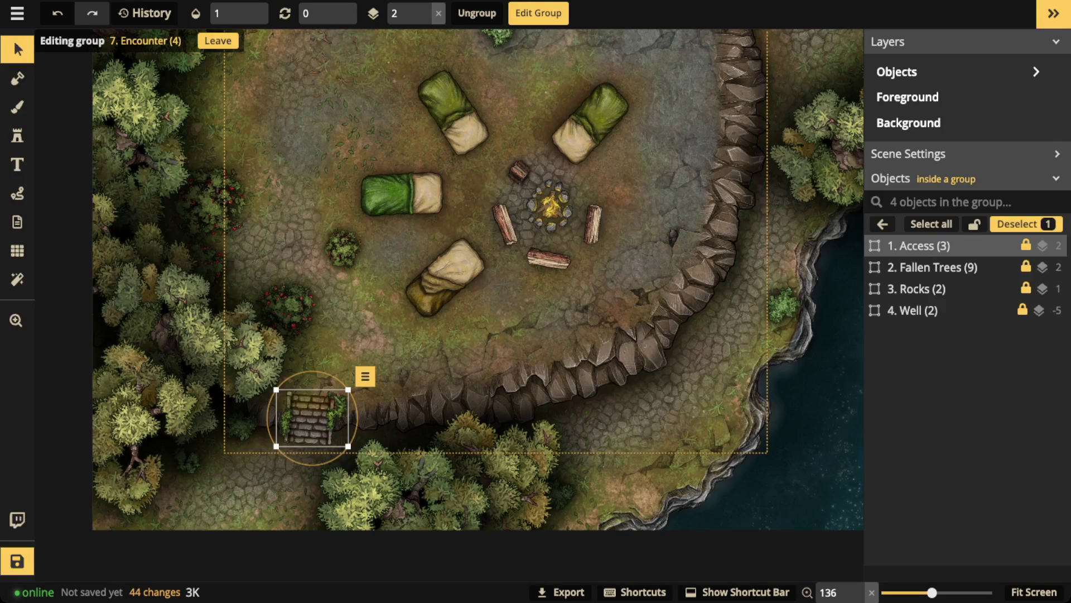
# Show the square grid over the map and view the camp area closer up
pyautogui.click(933, 267)
pyautogui.scroll(-1, 402, 149)
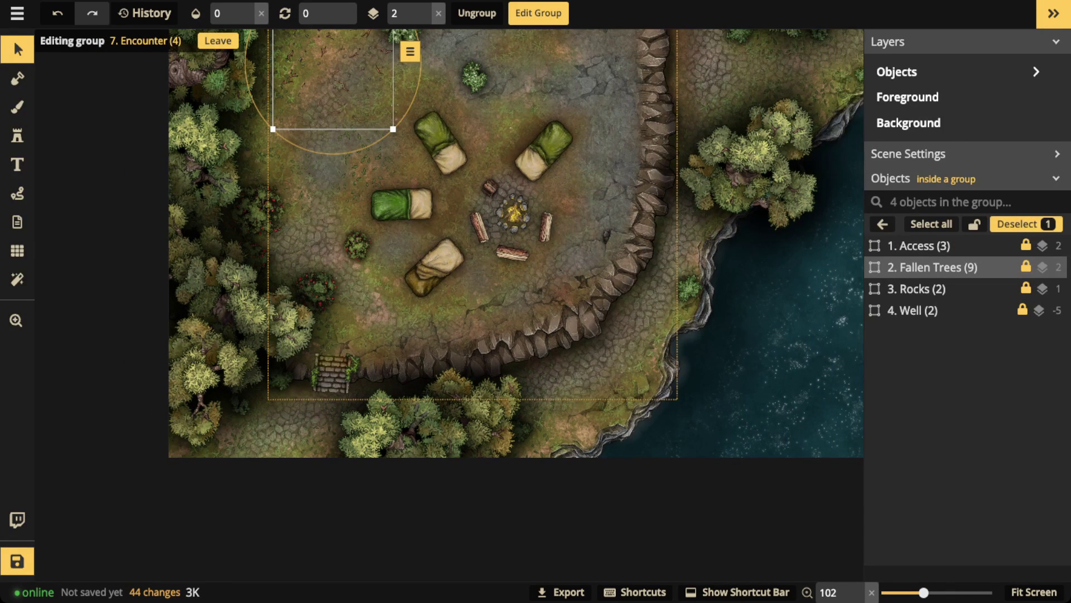
pyautogui.click(18, 250)
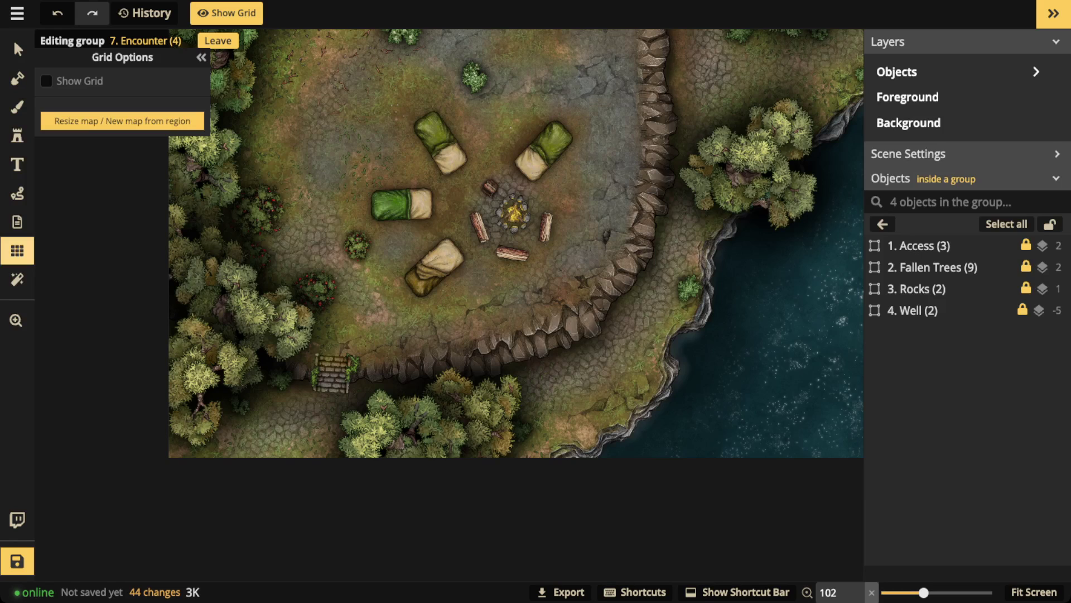
pyautogui.click(46, 81)
pyautogui.moveTo(435, 195); pyautogui.dragTo(481, 320)
pyautogui.scroll(2, 400, 167)
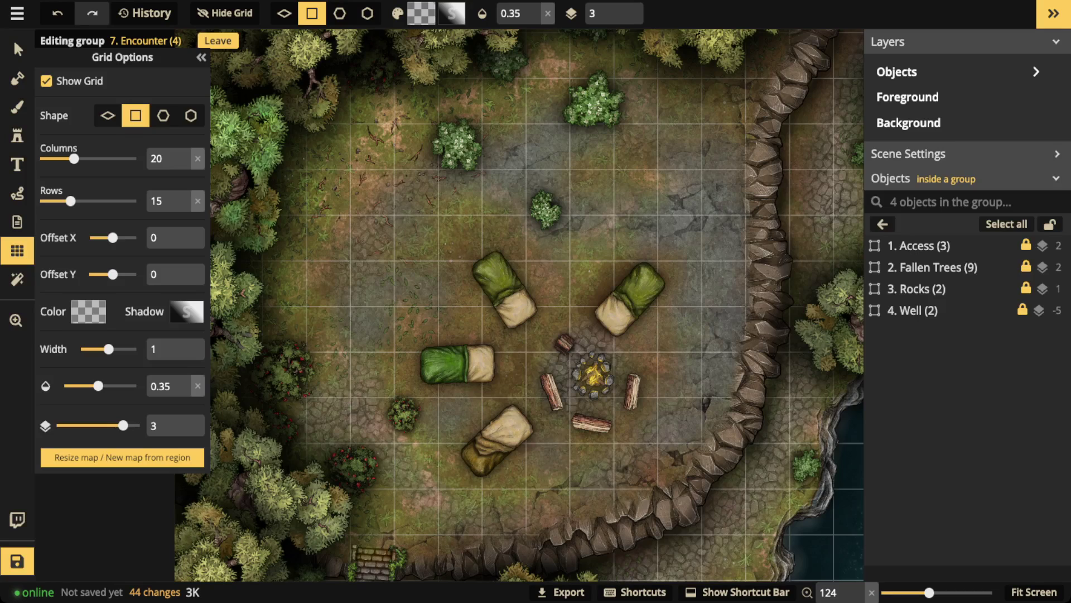
# Set the opacity of the 2. Fallen Trees and 3. Rocks subgroups to 1
pyautogui.click(932, 267)
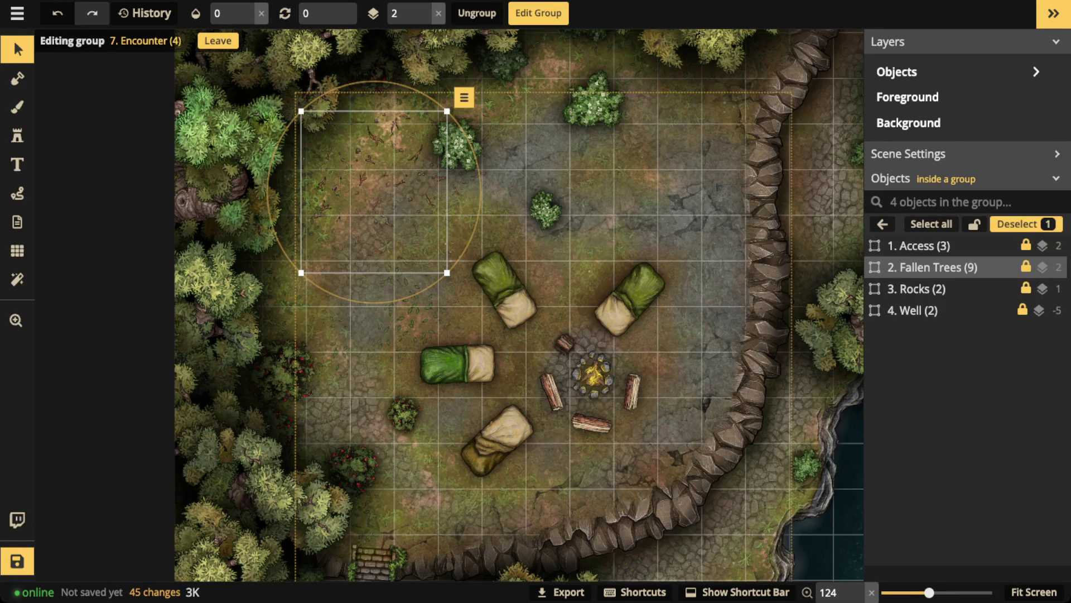
pyautogui.click(261, 13)
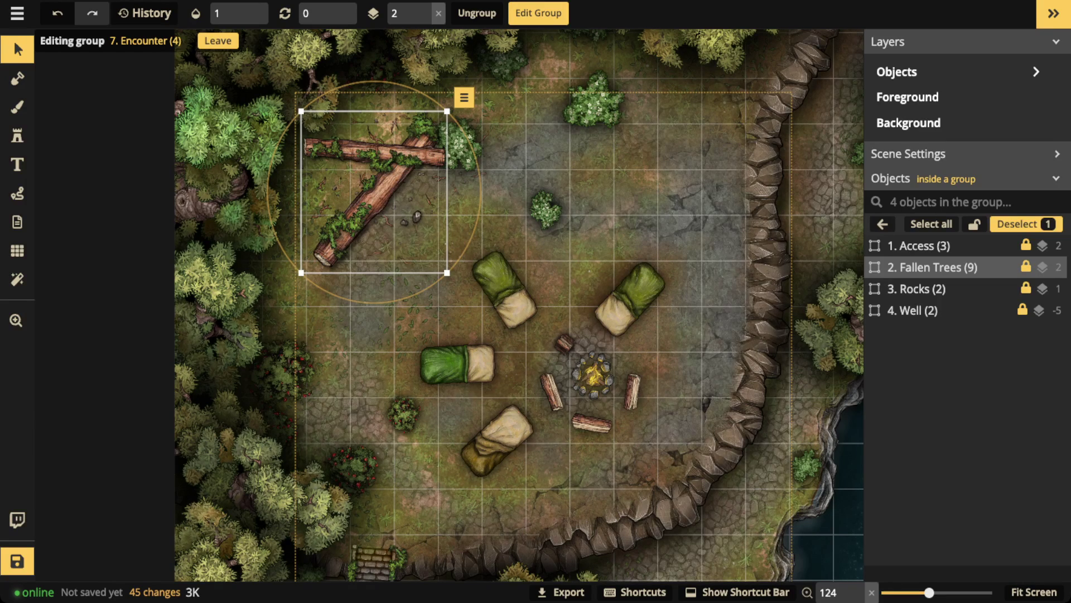
pyautogui.click(926, 289)
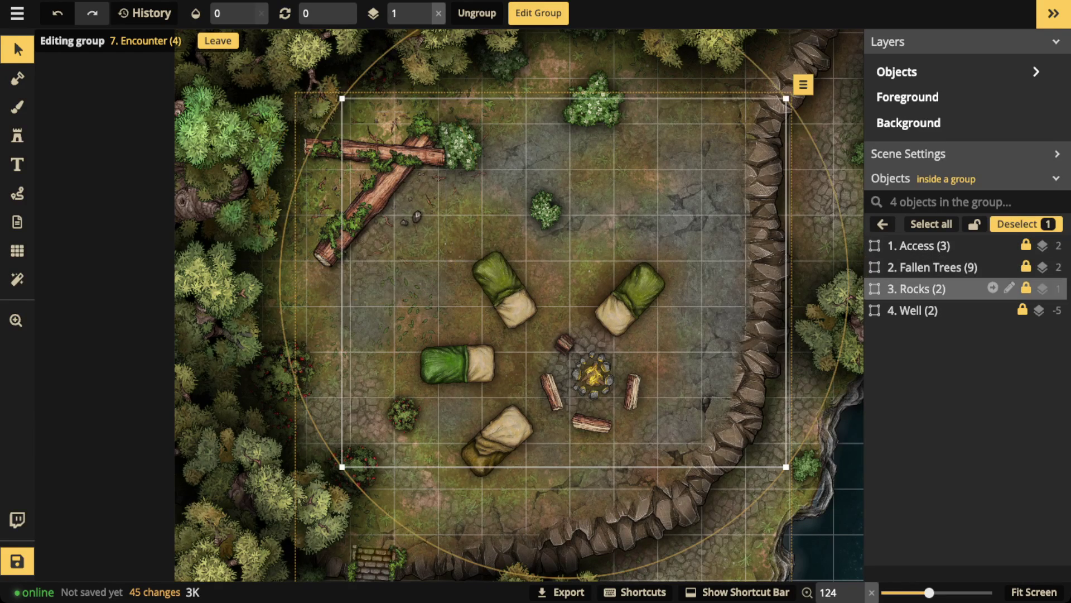
pyautogui.click(261, 13)
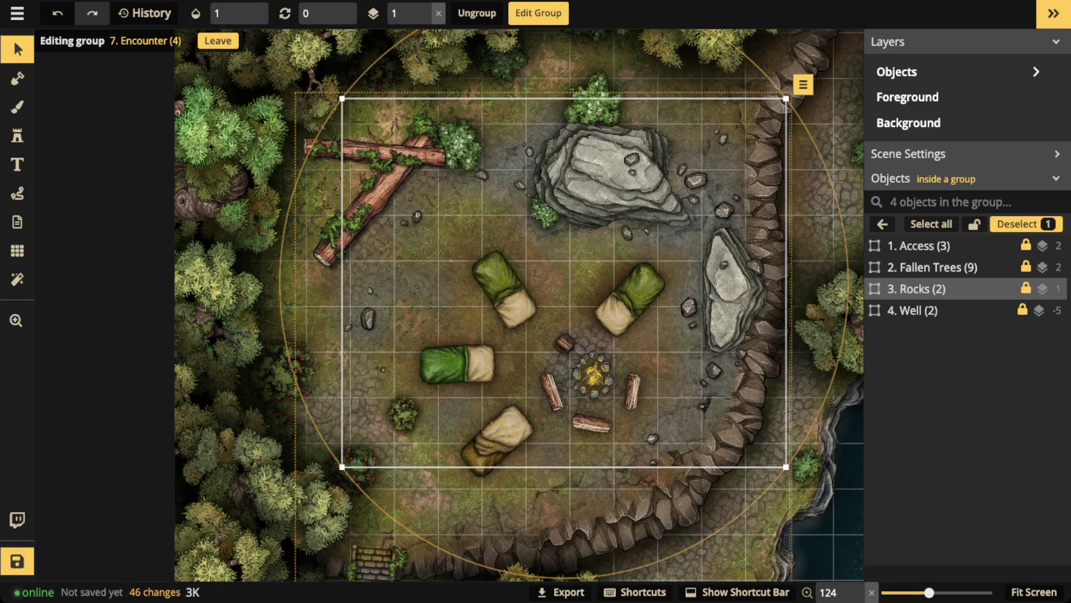
# Set the 4. Well subgroup's opacity to 1
pyautogui.scroll(-2, 527, 231)
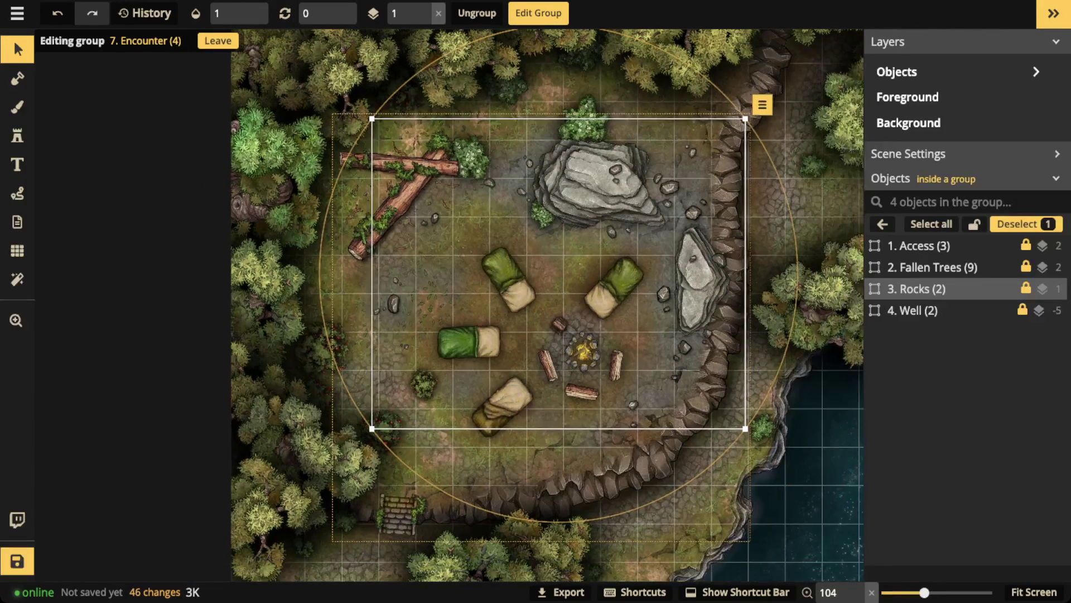
pyautogui.click(915, 310)
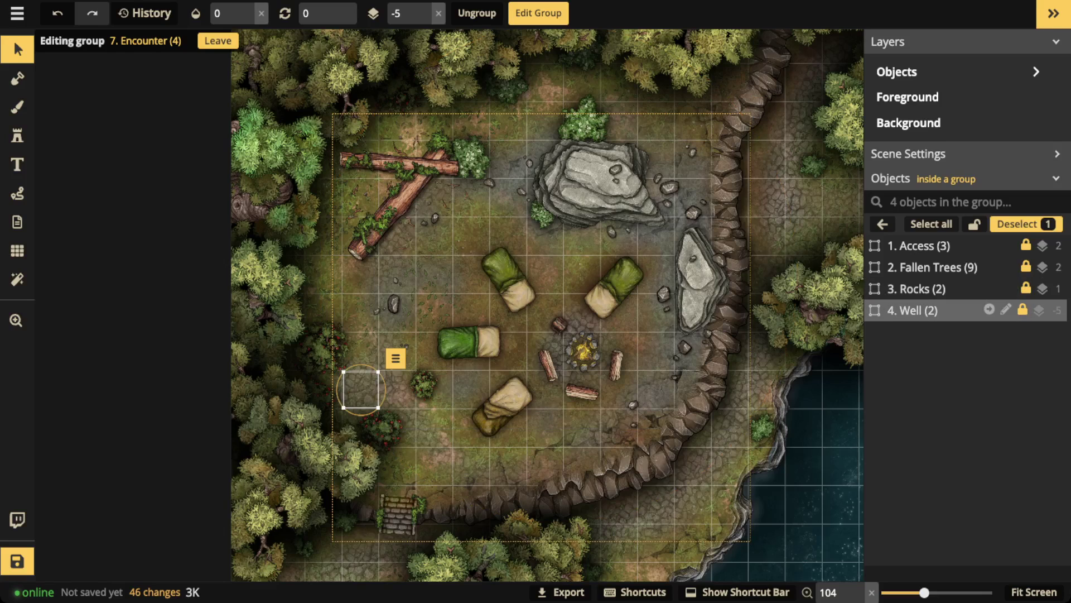
pyautogui.click(247, 8)
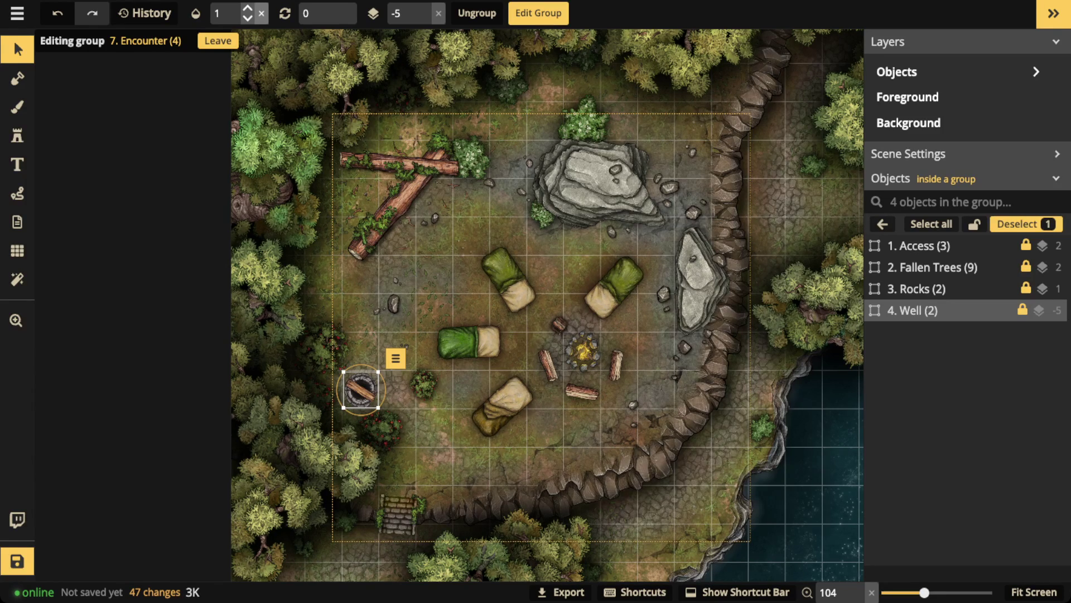
pyautogui.click(261, 13)
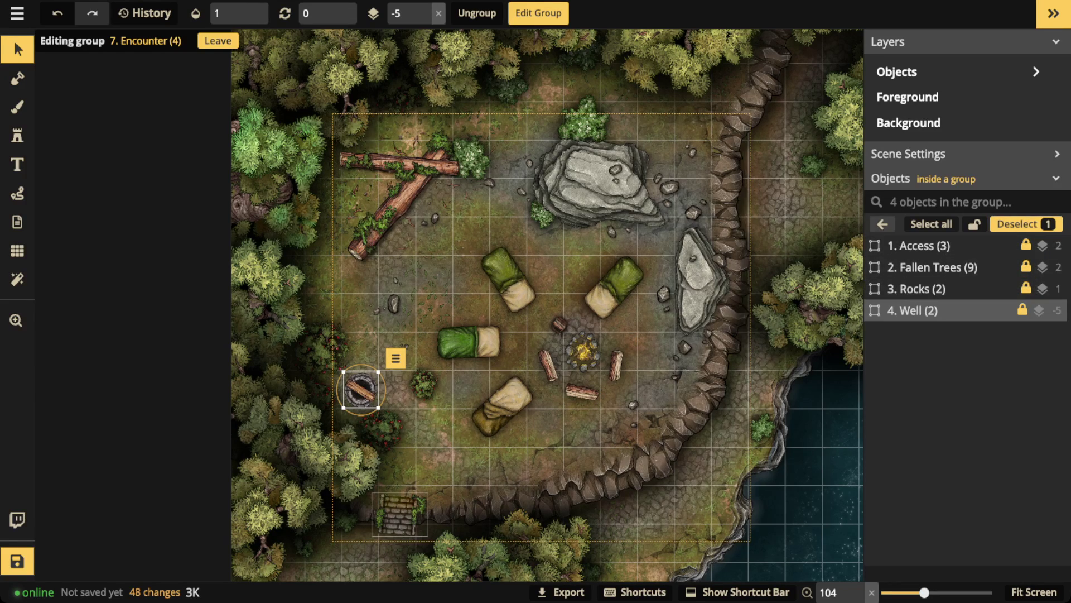
# Leave the Encounter group and place the Process checklist outside the map, beside the forest edge
pyautogui.click(882, 223)
pyautogui.moveTo(117, 267); pyautogui.dragTo(81, 275)
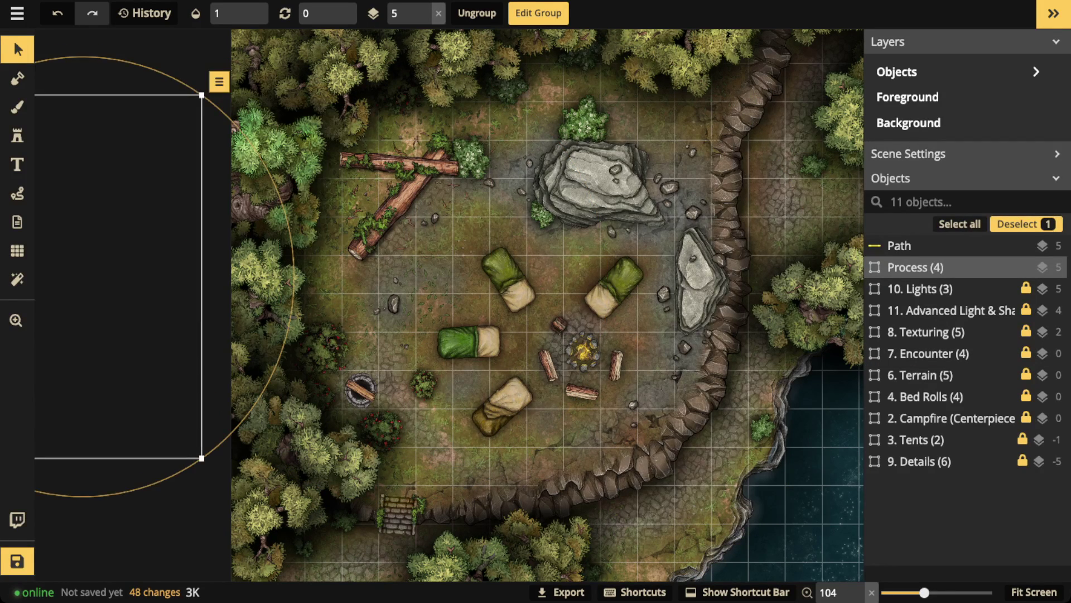
pyautogui.scroll(-1, 612, 230)
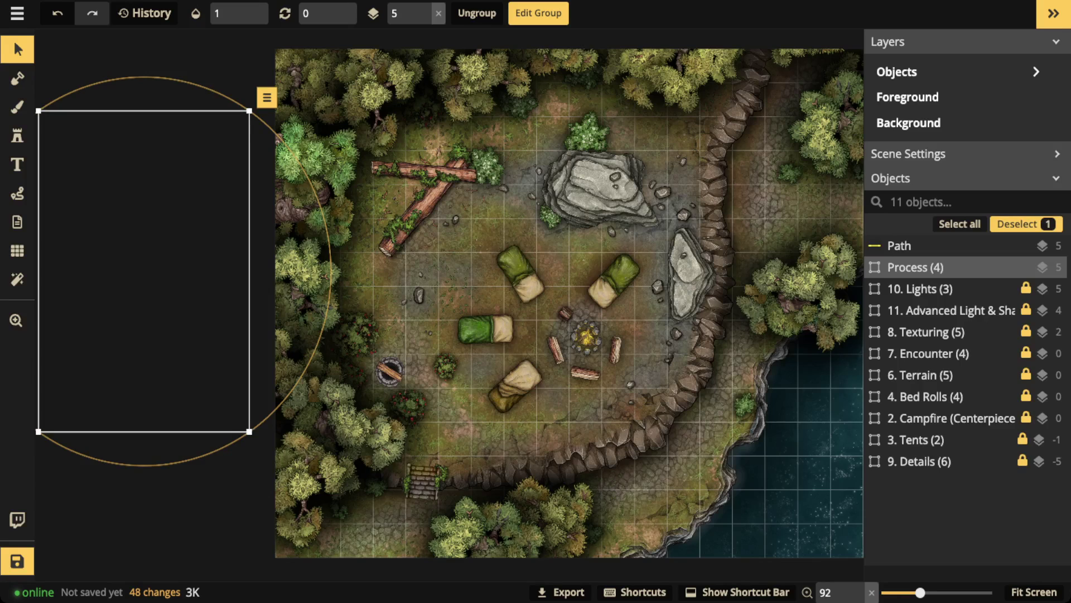
# Hide the map grid and return to object selection
pyautogui.click(17, 250)
pyautogui.click(47, 81)
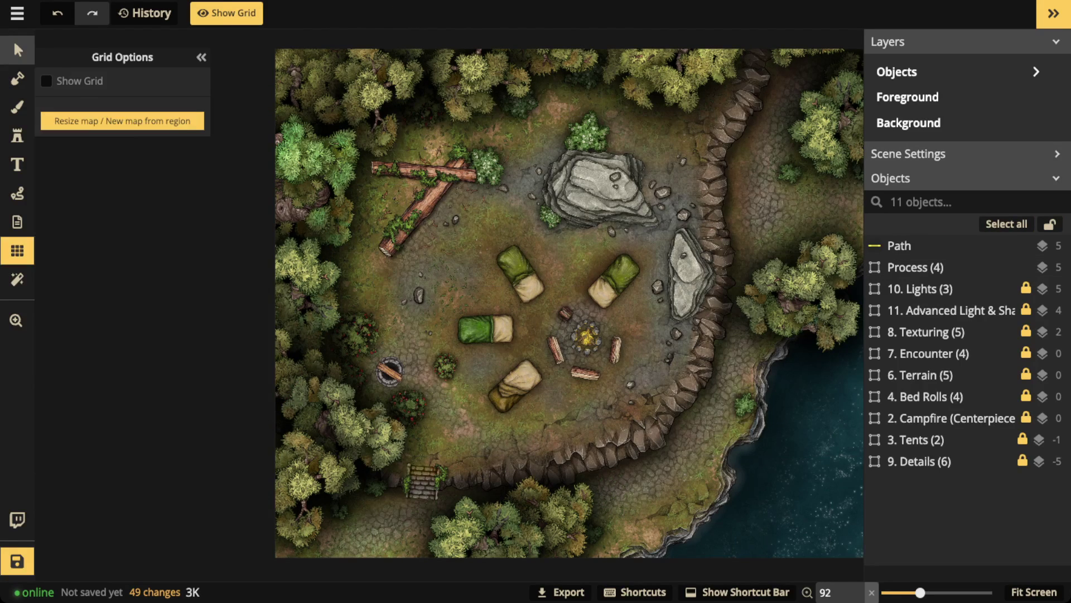
pyautogui.click(17, 50)
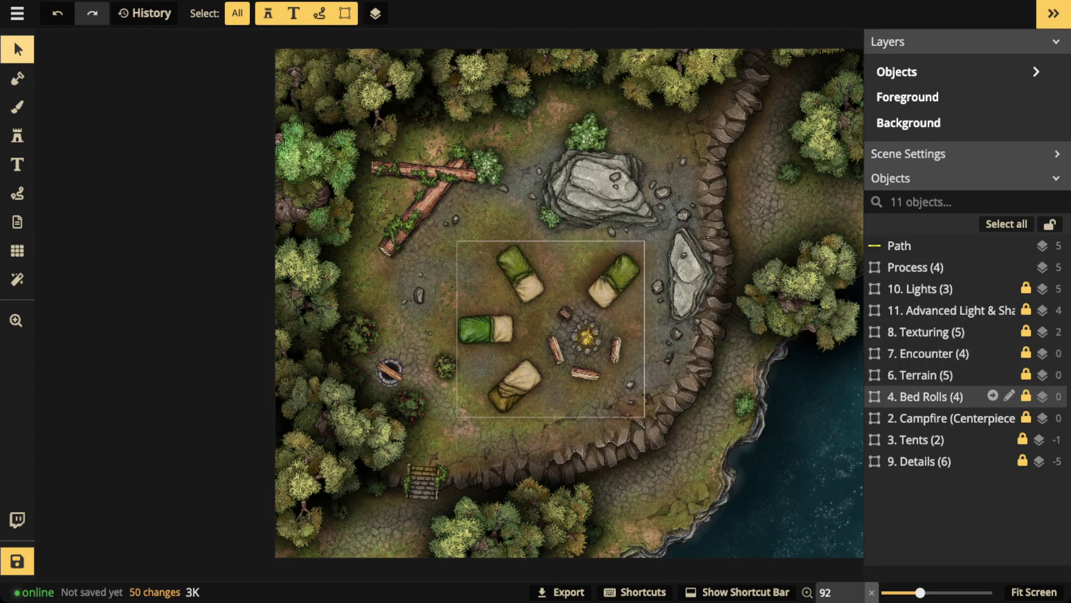
# Open the 8. Texturing group and set its 1. Base Texturing subgroup's opacity to 1
pyautogui.scroll(-1, 518, 209)
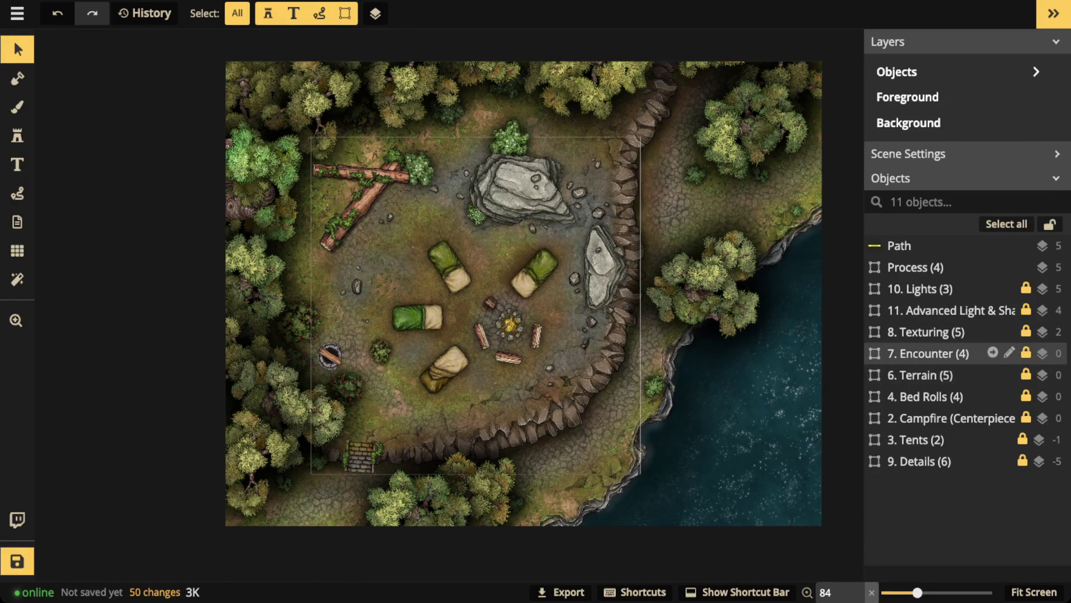
pyautogui.doubleClick(943, 332)
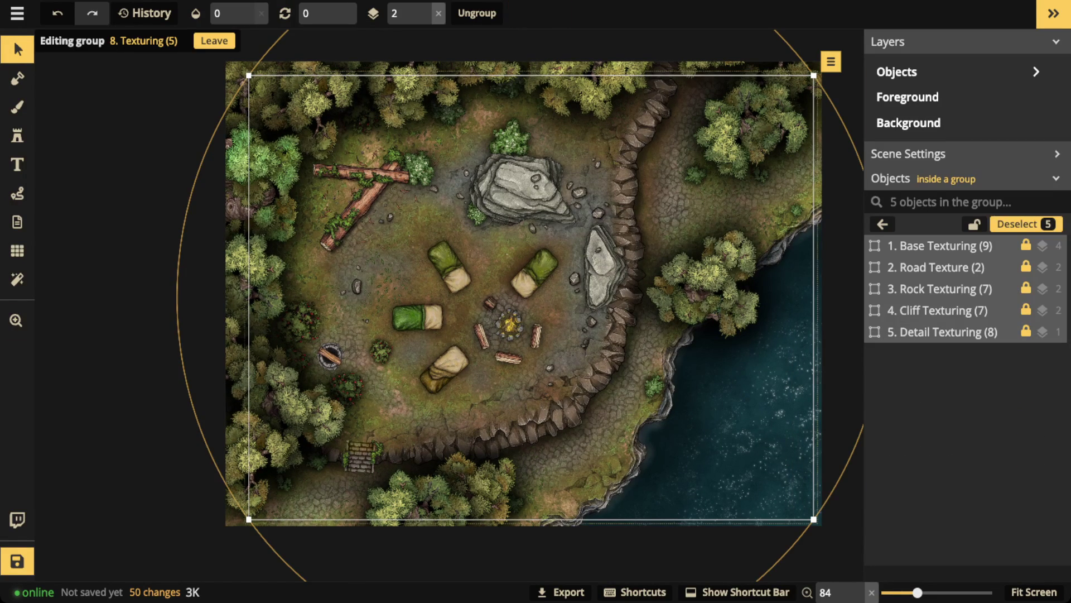
pyautogui.click(937, 247)
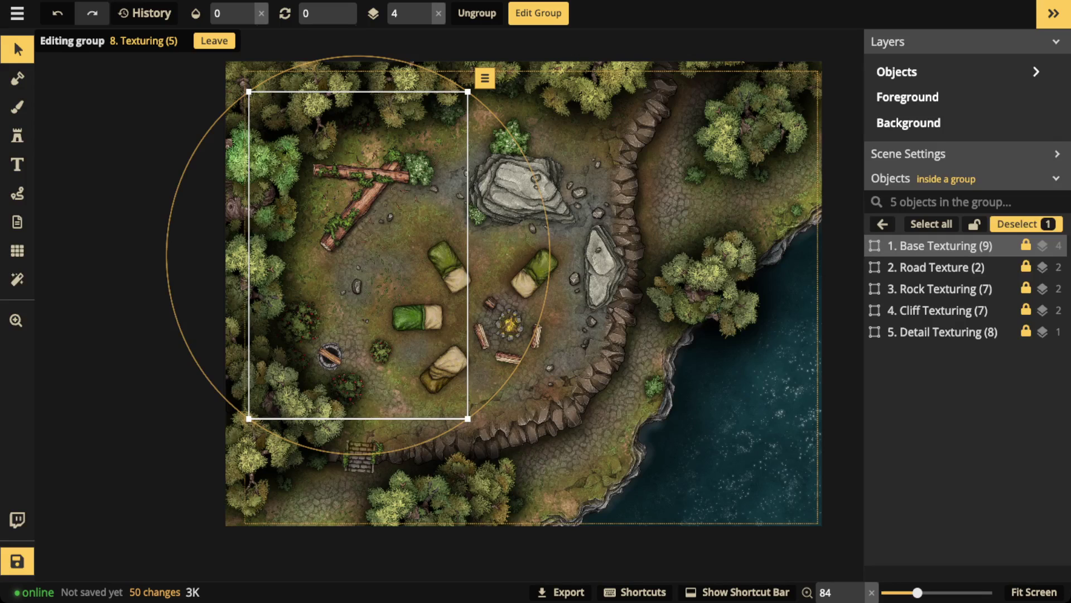
pyautogui.click(248, 8)
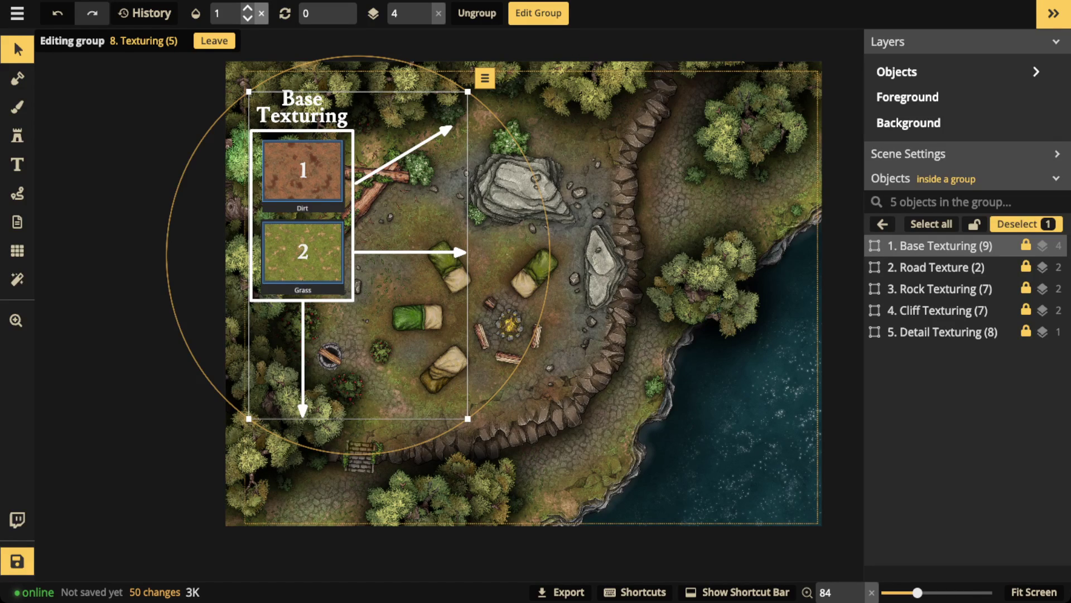
# Circle the shrub near the well and the grass above the lakeside trees with yellow freehand paths, and delete both marks
pyautogui.press('Escape')
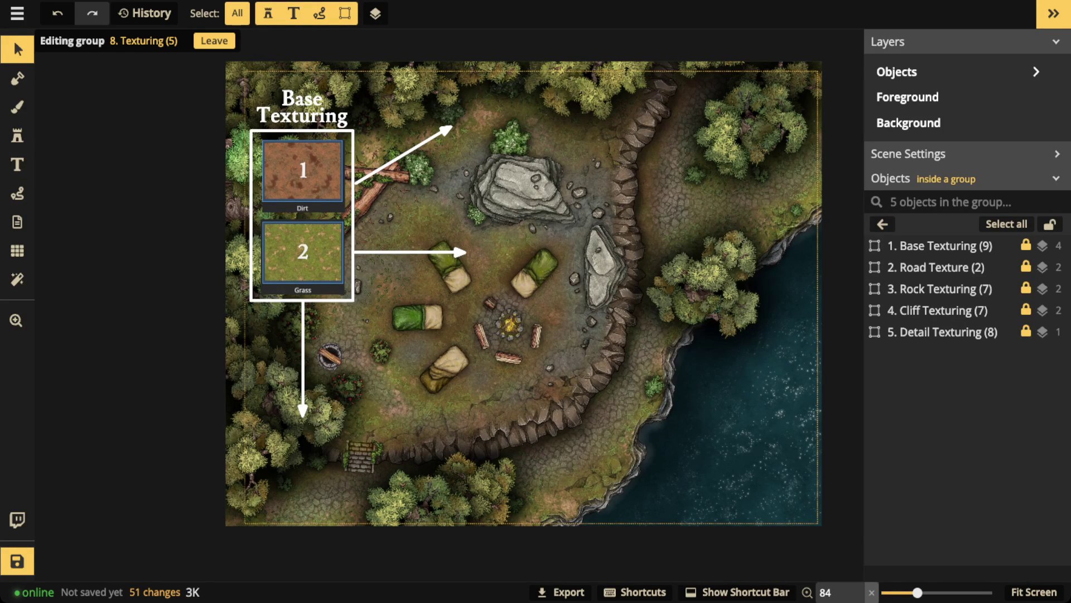
pyautogui.click(18, 193)
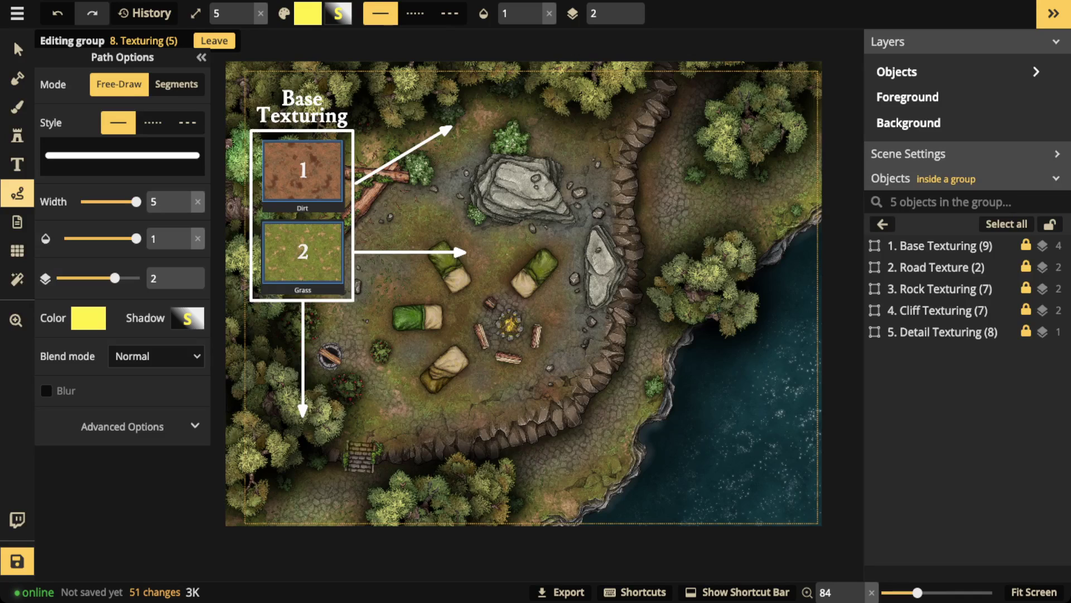
pyautogui.moveTo(383, 328)
pyautogui.mouseDown()
pyautogui.moveTo(356, 358)
pyautogui.moveTo(396, 378)
pyautogui.moveTo(406, 357)
pyautogui.moveTo(382, 329)
pyautogui.mouseUp()
pyautogui.moveTo(697, 227)
pyautogui.mouseDown()
pyautogui.moveTo(670, 256)
pyautogui.moveTo(706, 269)
pyautogui.moveTo(787, 241)
pyautogui.moveTo(800, 224)
pyautogui.moveTo(722, 217)
pyautogui.moveTo(696, 227)
pyautogui.mouseUp()
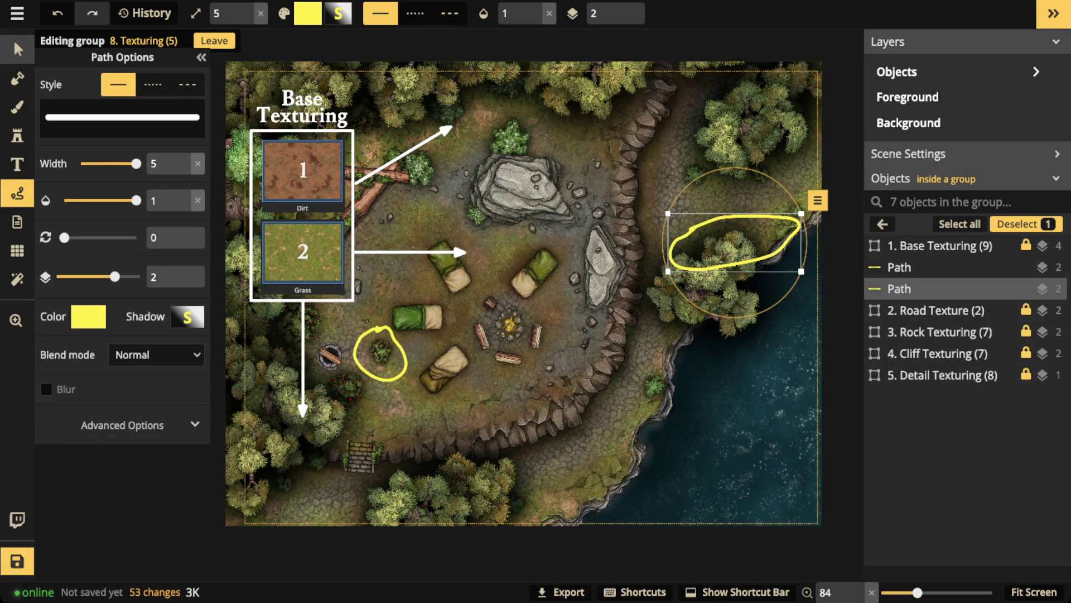
pyautogui.click(17, 49)
pyautogui.click(381, 353)
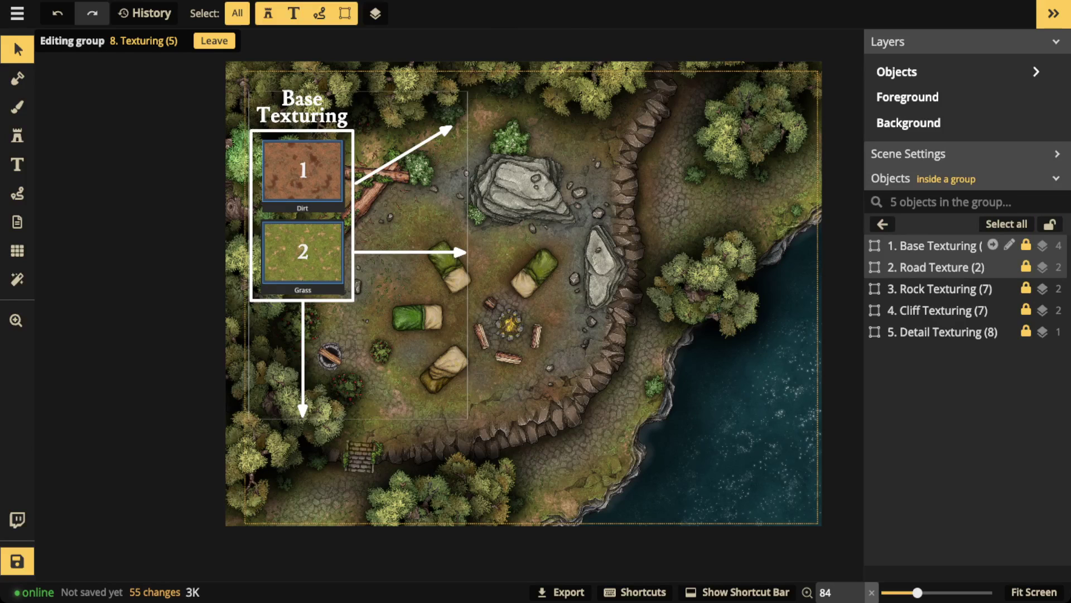
# Delete the 1. Base Texturing subgroup and set the 2. Road Texture subgroup's opacity to 1
pyautogui.click(936, 246)
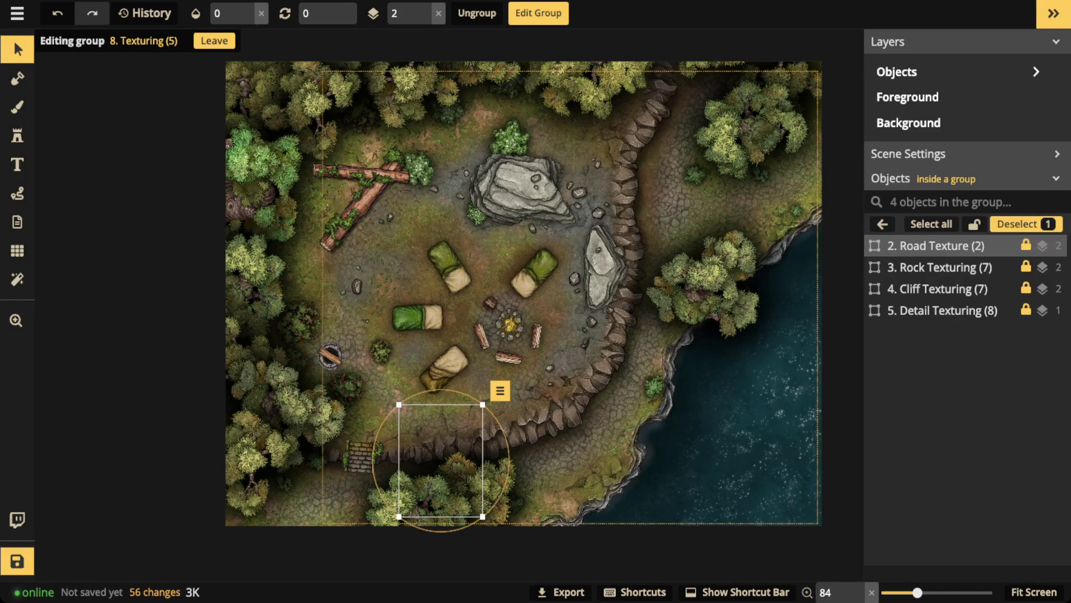
pyautogui.write('1')
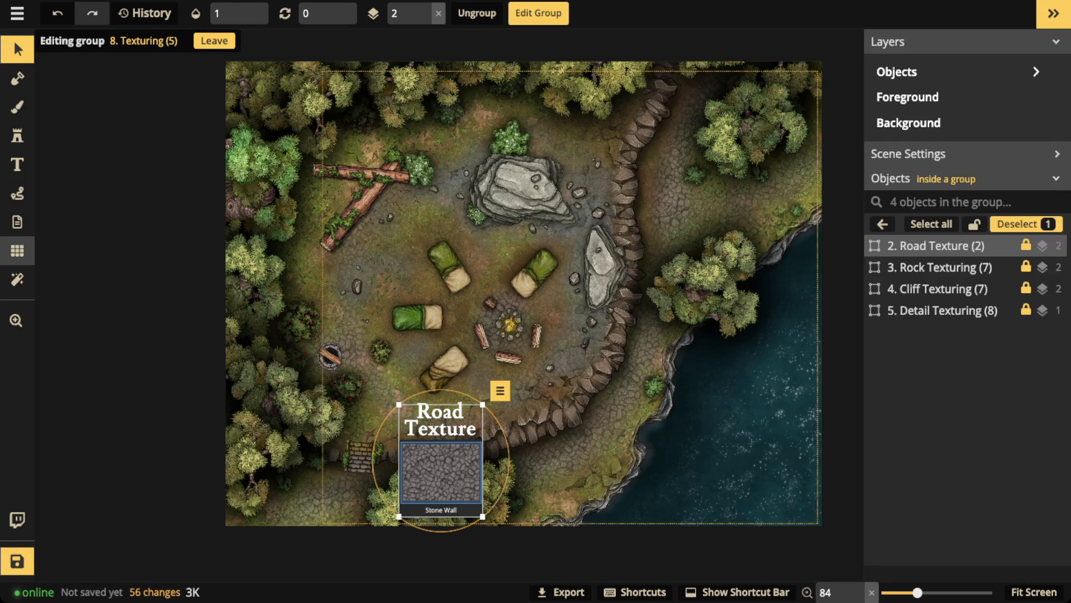
# Trace the lower road, the road beside the cliff and its branch toward the lake with yellow freehand paths, and circle the campfire
pyautogui.click(17, 193)
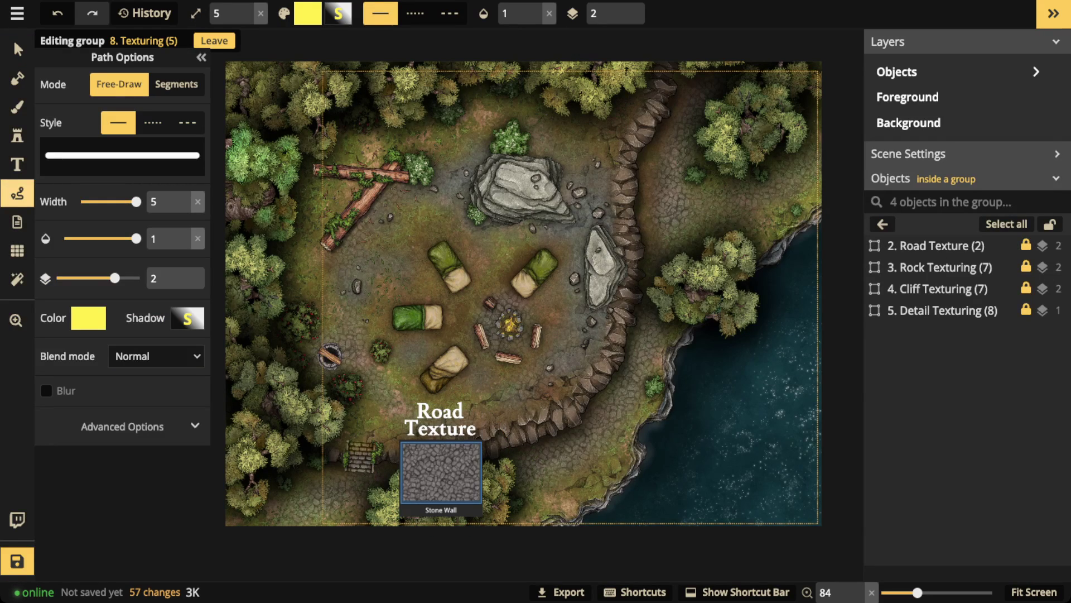
pyautogui.moveTo(289, 507); pyautogui.dragTo(363, 492)
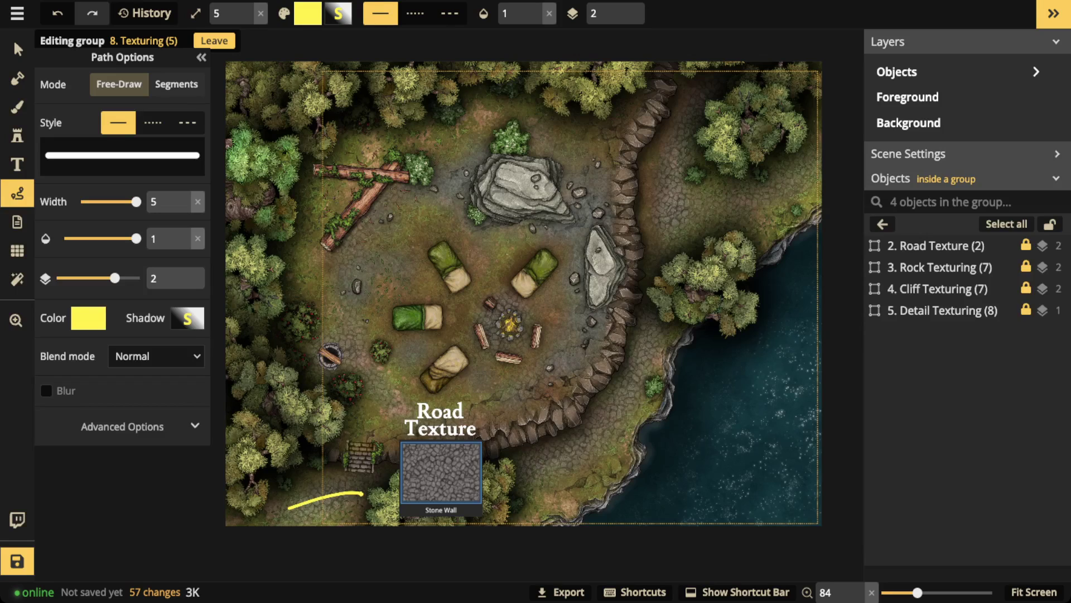
pyautogui.moveTo(545, 459)
pyautogui.mouseDown()
pyautogui.moveTo(622, 404)
pyautogui.moveTo(658, 294)
pyautogui.moveTo(673, 163)
pyautogui.moveTo(722, 63)
pyautogui.mouseUp()
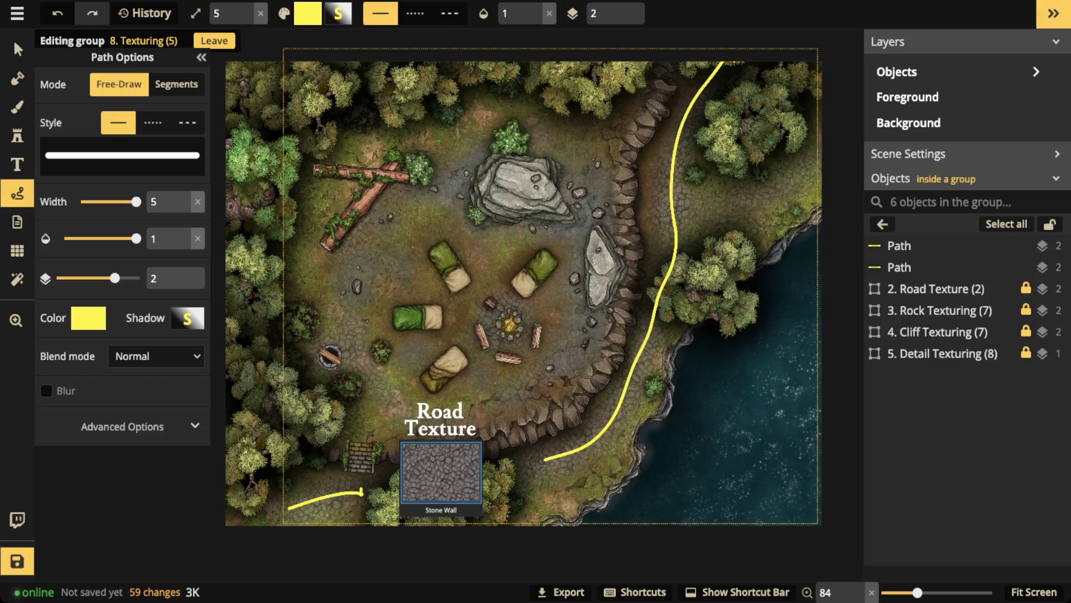
pyautogui.moveTo(677, 230); pyautogui.dragTo(822, 166)
pyautogui.press('Escape')
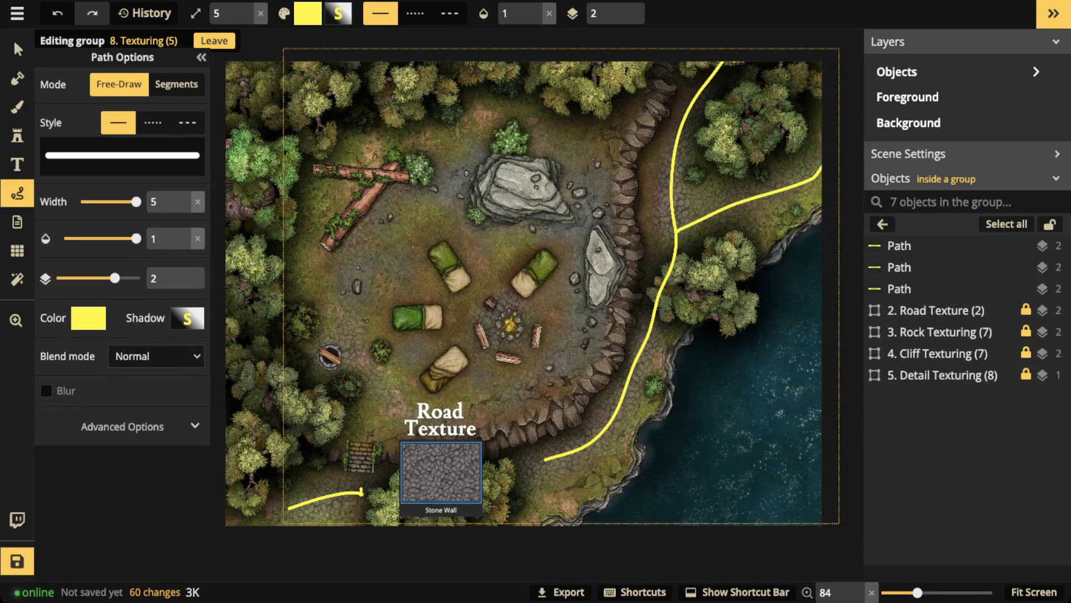
pyautogui.moveTo(512, 300)
pyautogui.mouseDown()
pyautogui.moveTo(486, 346)
pyautogui.moveTo(535, 292)
pyautogui.moveTo(501, 295)
pyautogui.mouseUp()
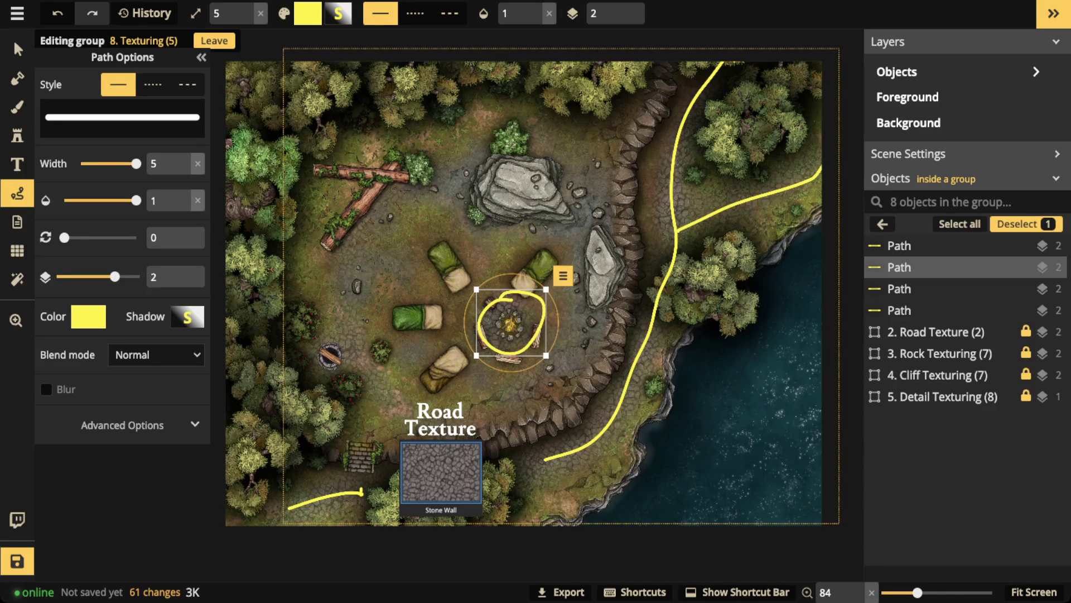
# Circle the well with a yellow freehand path, and delete all the yellow marks on the map
pyautogui.press('Escape')
pyautogui.moveTo(337, 333)
pyautogui.mouseDown()
pyautogui.moveTo(328, 375)
pyautogui.moveTo(364, 364)
pyautogui.moveTo(341, 330)
pyautogui.mouseUp()
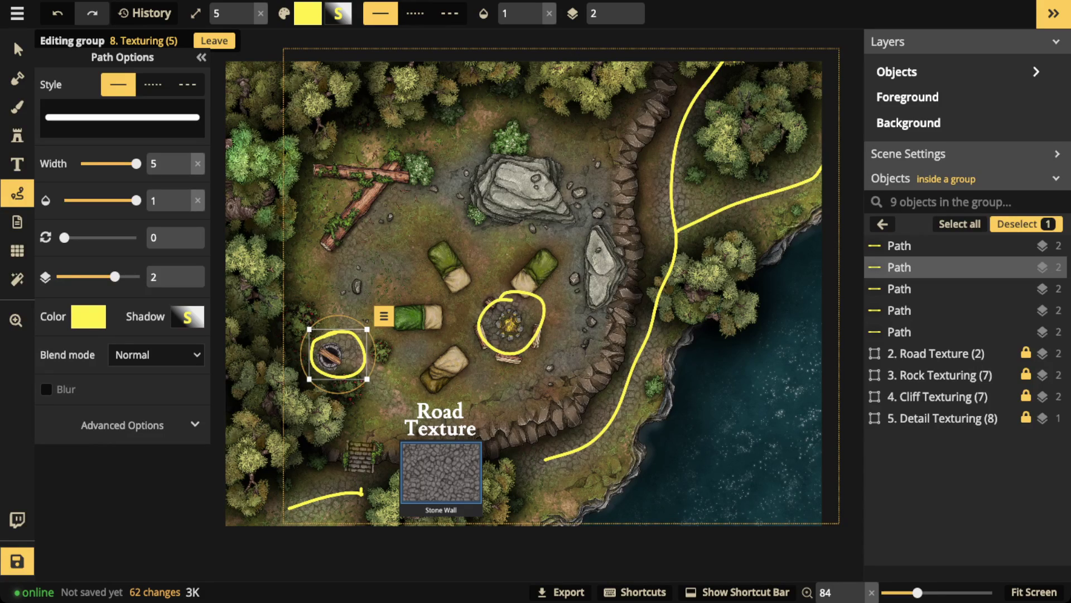
pyautogui.click(14, 39)
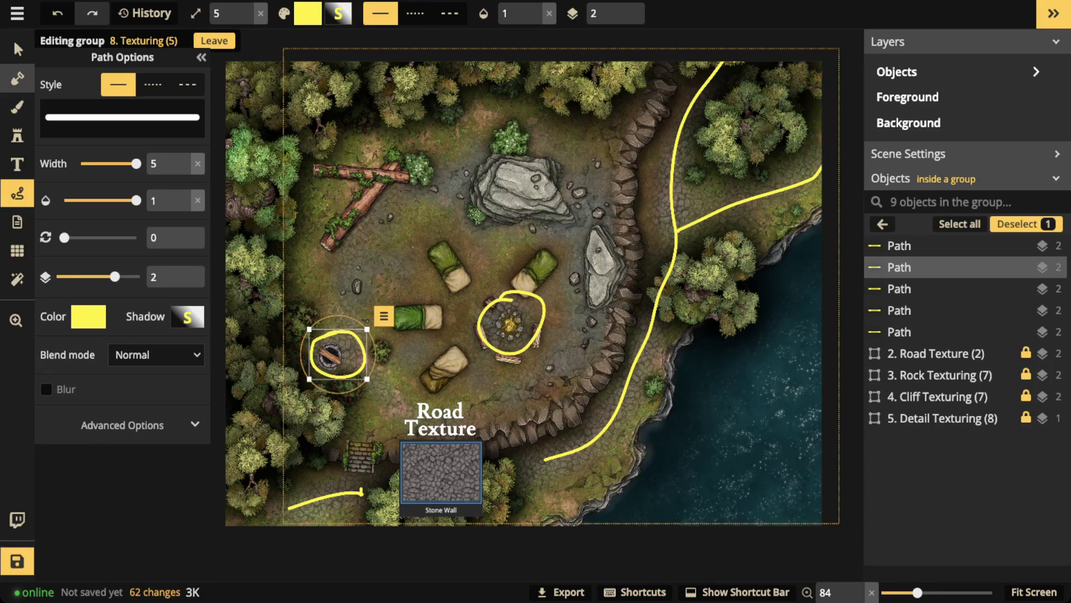
pyautogui.moveTo(323, 94); pyautogui.dragTo(837, 443)
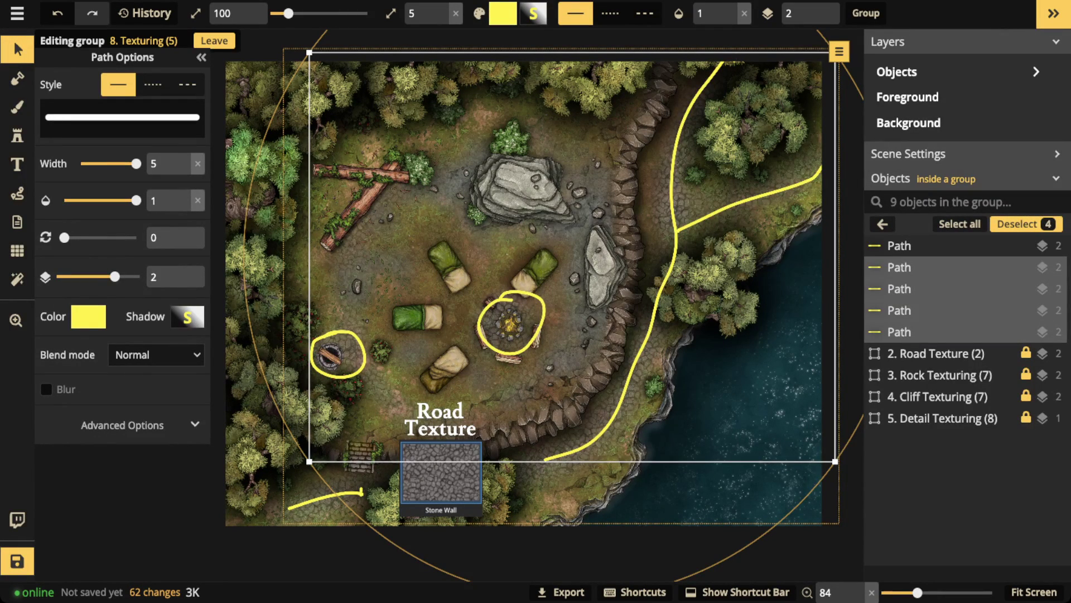
pyautogui.press('Delete')
pyautogui.press('Delete')
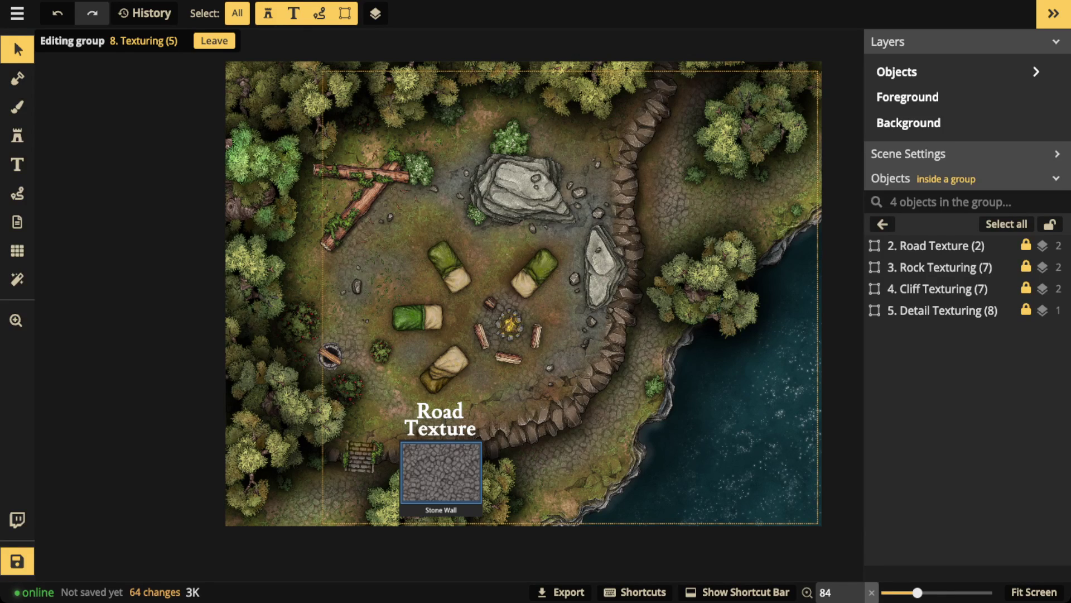
# Delete the 2. Road Texture subgroup and set the 3. Rock Texturing subgroup's opacity to 1
pyautogui.click(936, 245)
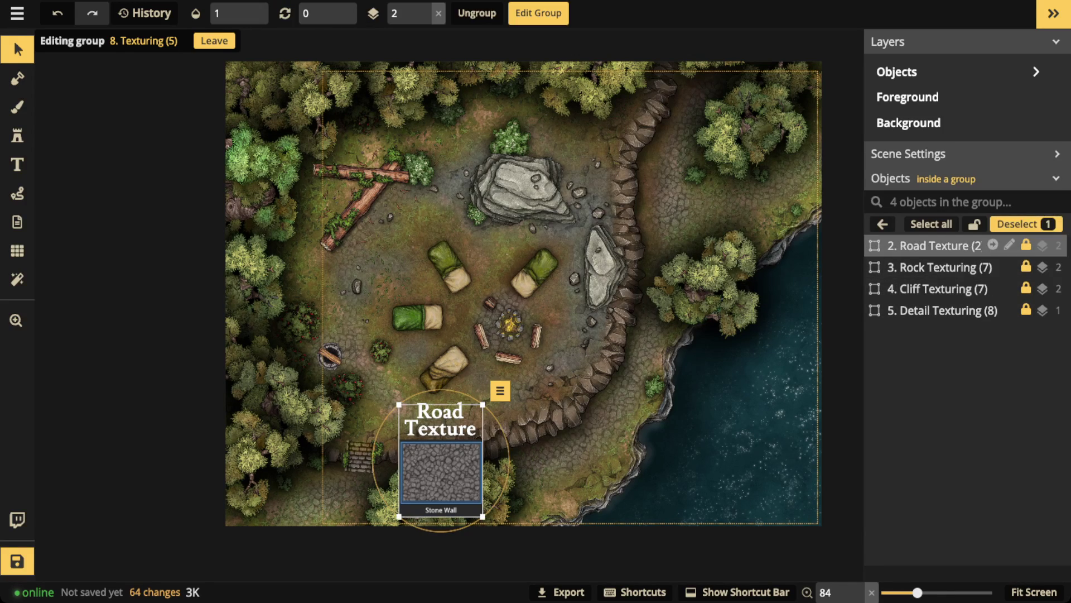
pyautogui.press('Delete')
pyautogui.click(935, 245)
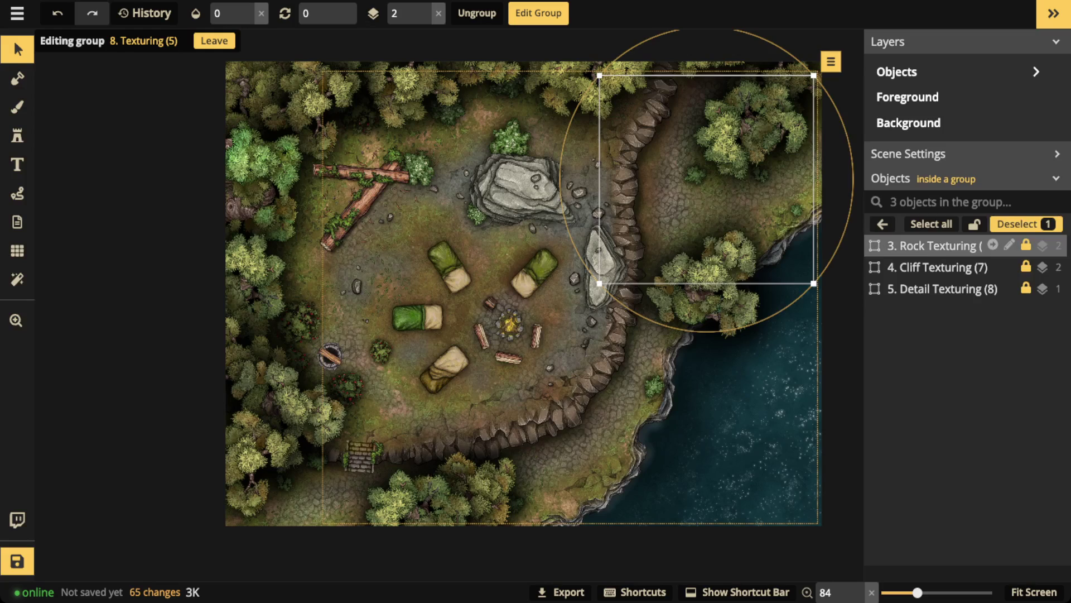
pyautogui.click(261, 13)
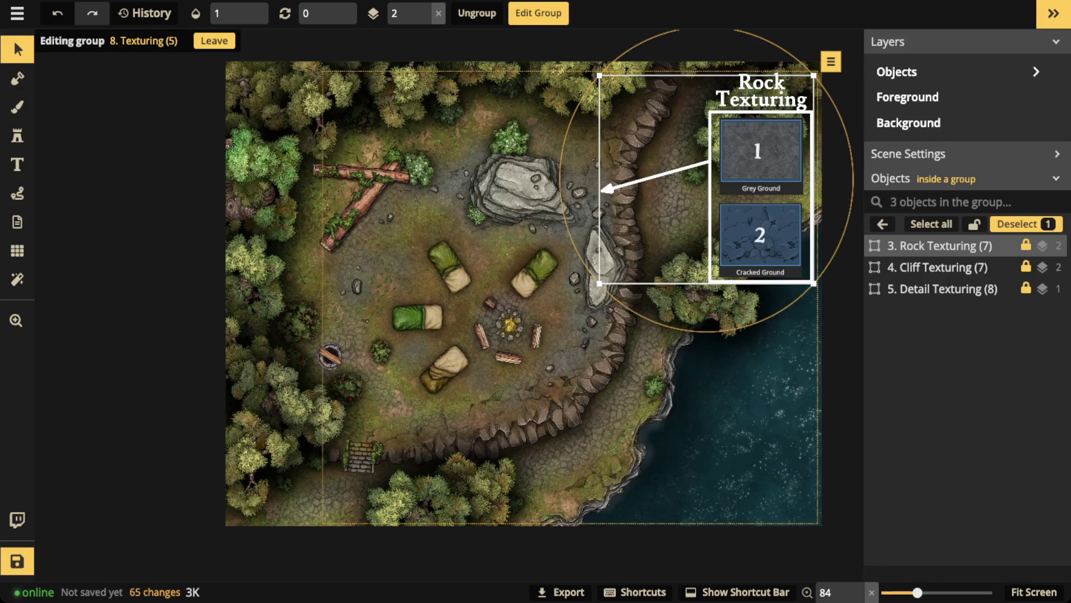
# Circle the rubble between the two large rocks and the stones below them with yellow freehand paths, and delete both marks
pyautogui.click(17, 193)
pyautogui.moveTo(594, 187)
pyautogui.mouseDown()
pyautogui.moveTo(569, 194)
pyautogui.moveTo(609, 229)
pyautogui.moveTo(600, 184)
pyautogui.moveTo(613, 182)
pyautogui.mouseUp()
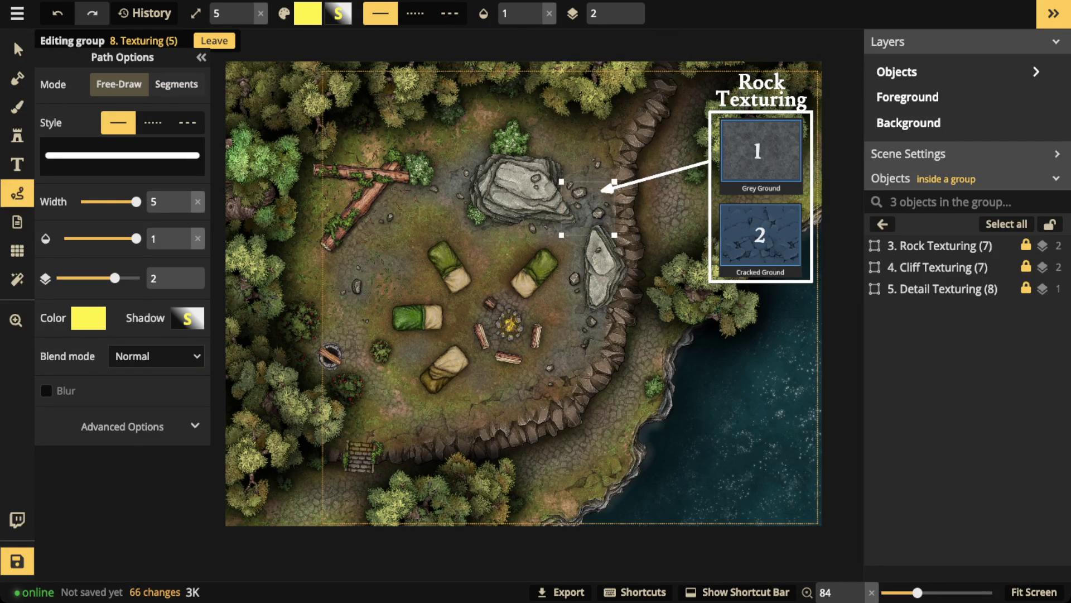
pyautogui.moveTo(579, 297)
pyautogui.mouseDown()
pyautogui.moveTo(565, 364)
pyautogui.moveTo(615, 324)
pyautogui.moveTo(580, 296)
pyautogui.mouseUp()
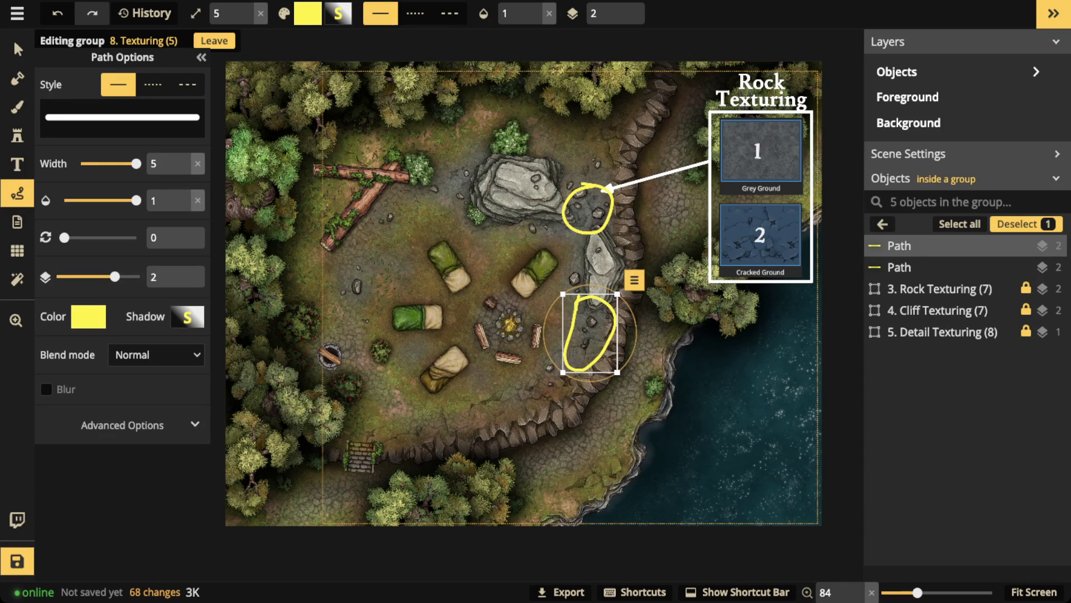
pyautogui.press('v')
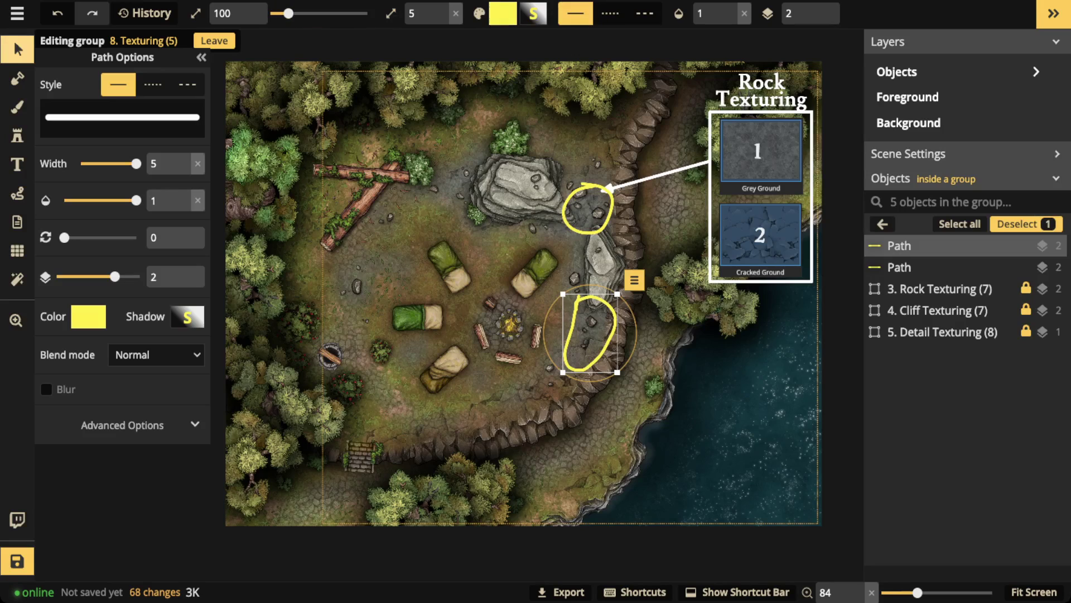
pyautogui.press('Delete')
pyautogui.click(926, 245)
pyautogui.press('Delete')
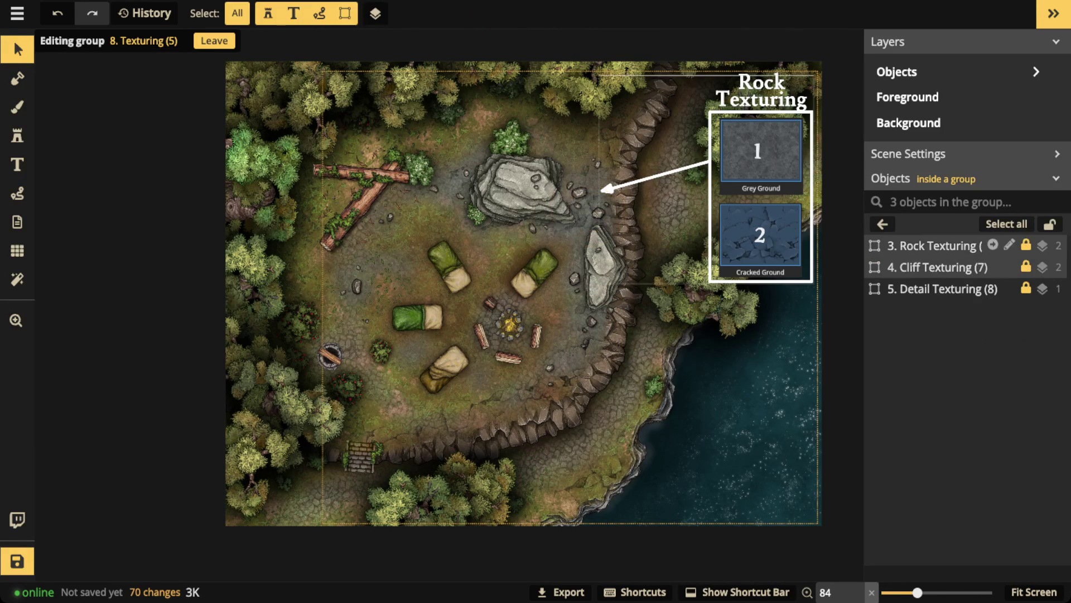
# Delete the 3. Rock Texturing subgroup and set the 4. Cliff Texturing subgroup's opacity to 1
pyautogui.click(926, 246)
pyautogui.press('Delete')
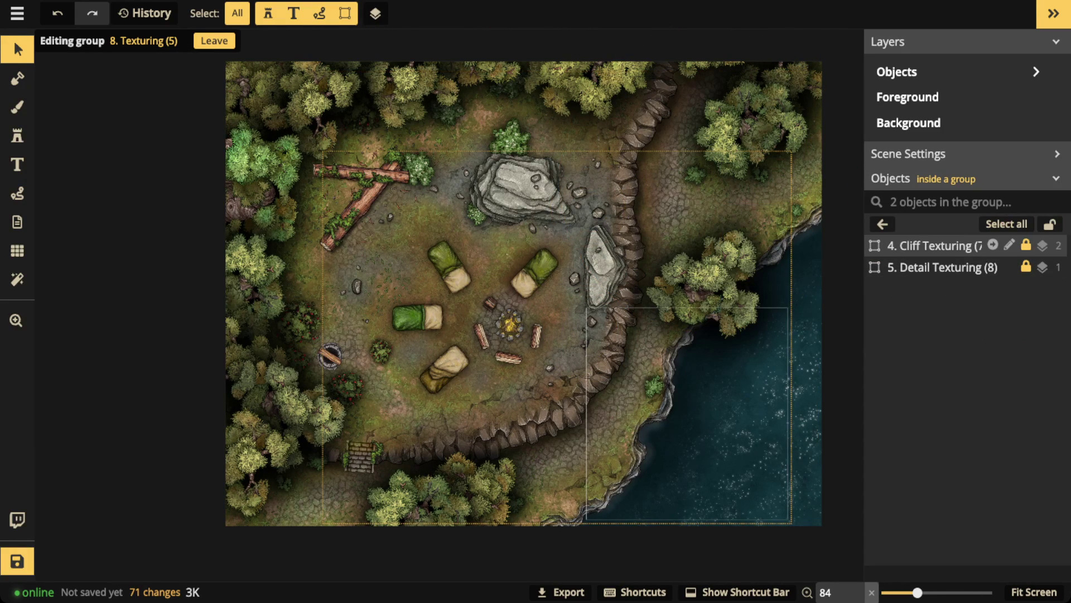
pyautogui.click(937, 245)
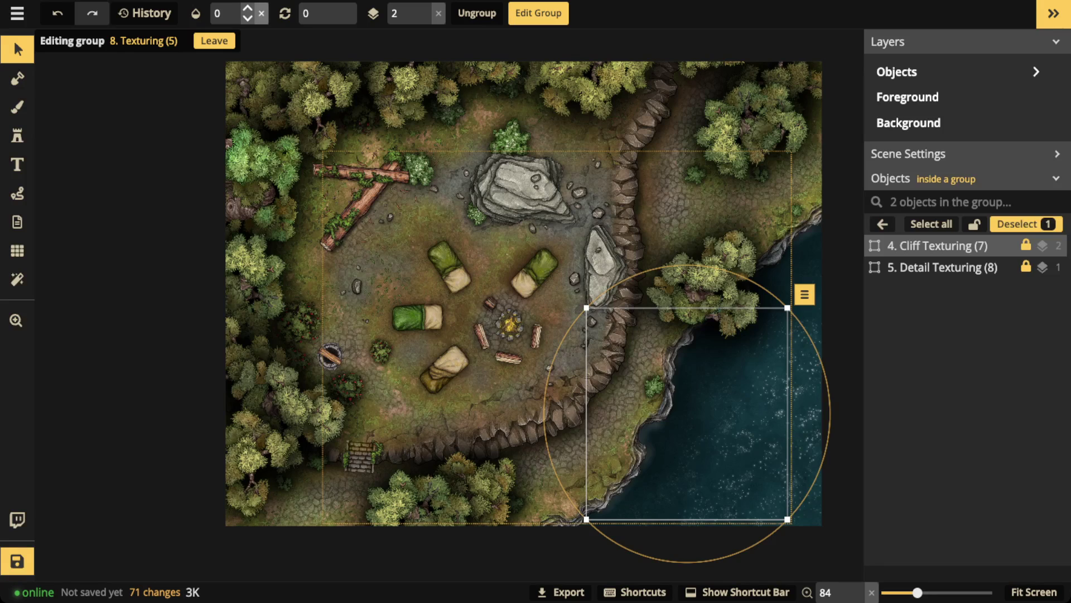
pyautogui.click(261, 14)
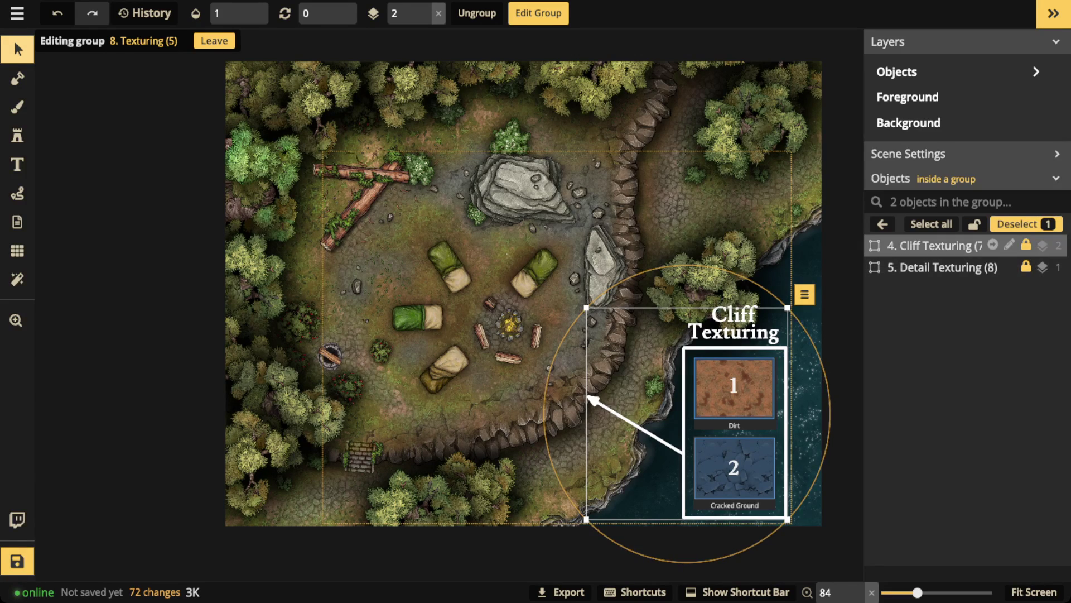
# Delete the 4. Cliff Texturing subgroup and set the 5. Detail Texturing subgroup's opacity to 1
pyautogui.press('Delete')
pyautogui.hotkey('ctrl', 'z')
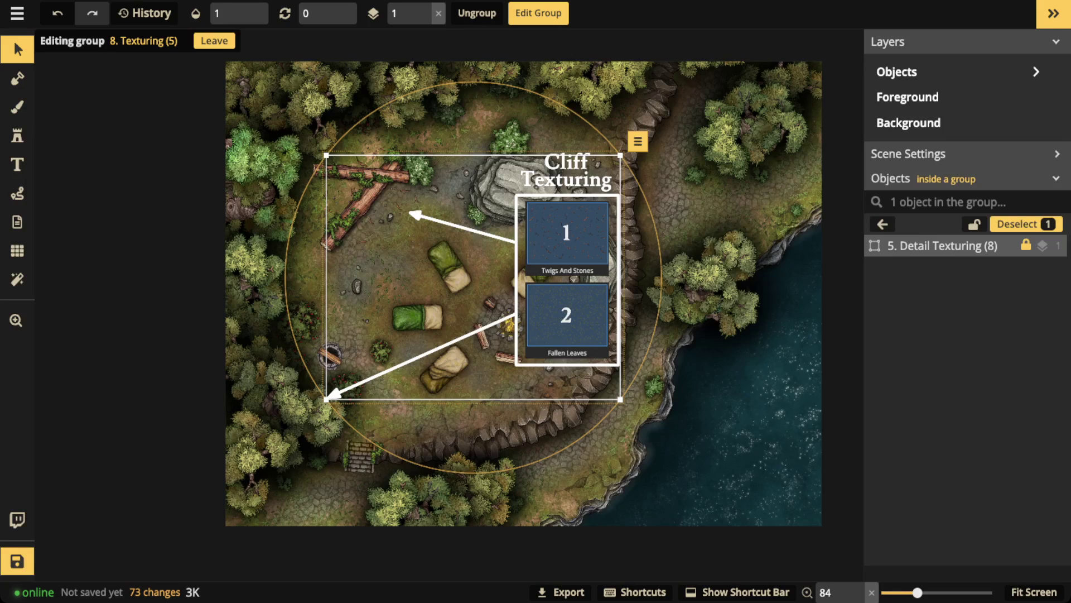
# Examine the twigs, stones and fallen leaves scattered on the ground around the fallen logs and bedrolls
pyautogui.scroll(3, 443, 275)
pyautogui.scroll(2, 416, 290)
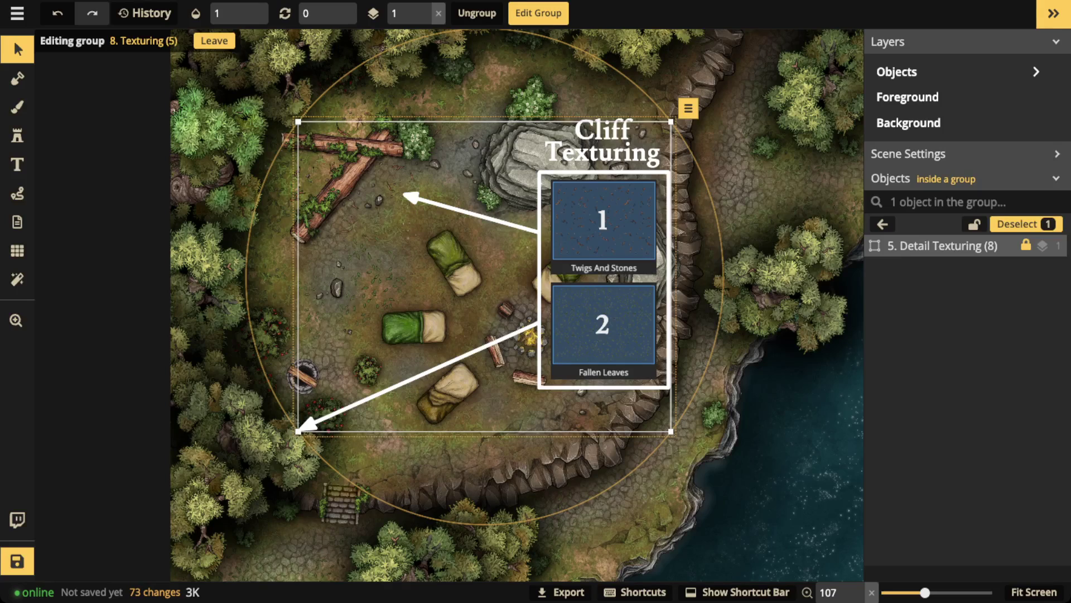
pyautogui.scroll(1, 374, 136)
pyautogui.scroll(6, 335, 148)
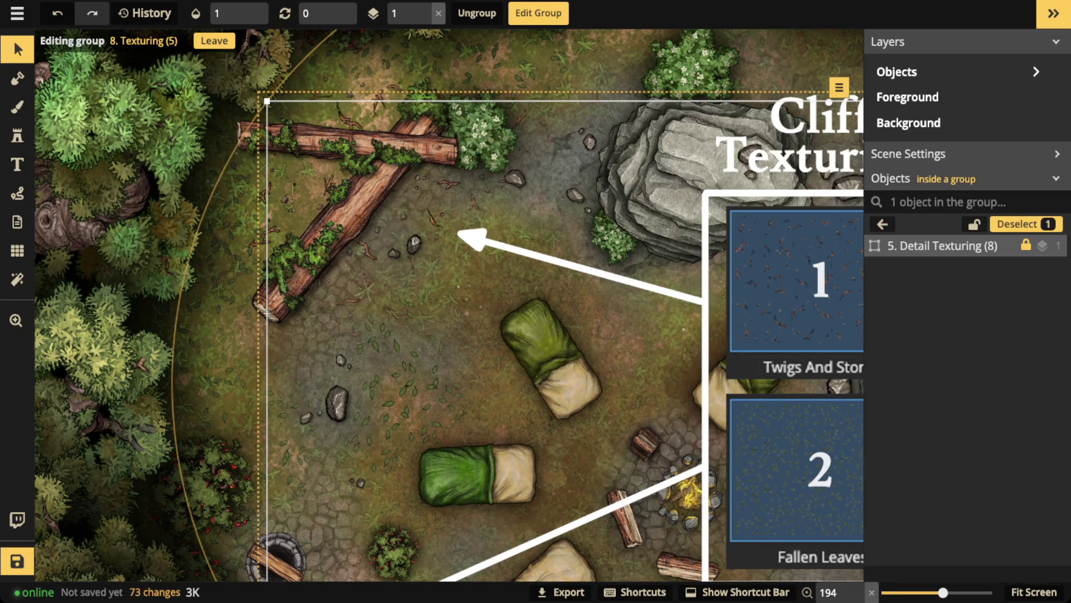
pyautogui.press('space')
pyautogui.moveTo(286, 531); pyautogui.dragTo(194, 372)
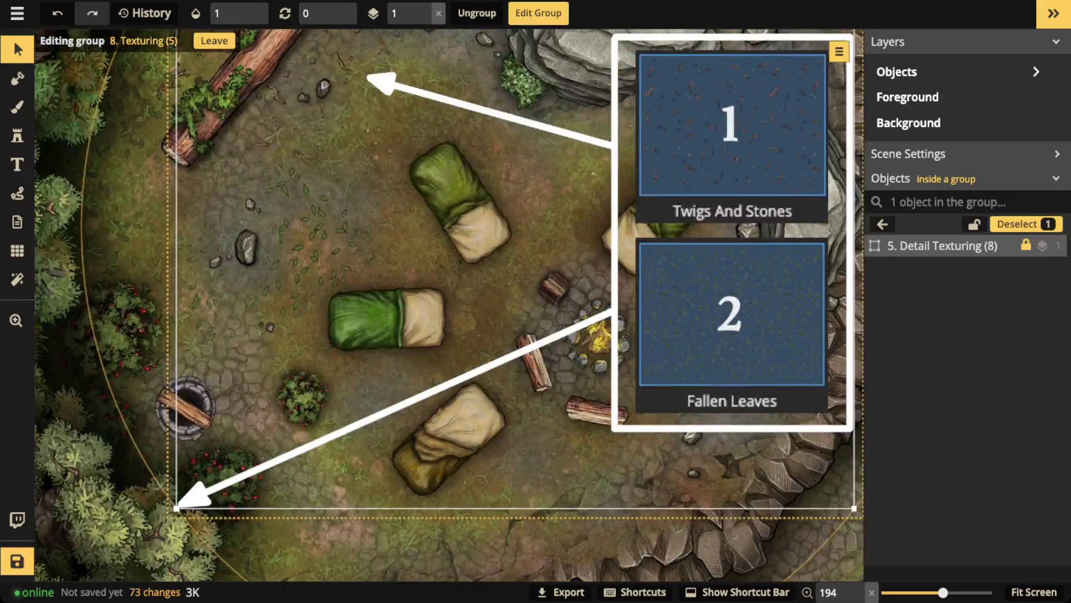
pyautogui.scroll(-3, 193, 373)
pyautogui.press('space')
pyautogui.moveTo(135, 103); pyautogui.dragTo(318, 190)
pyautogui.scroll(5, 318, 191)
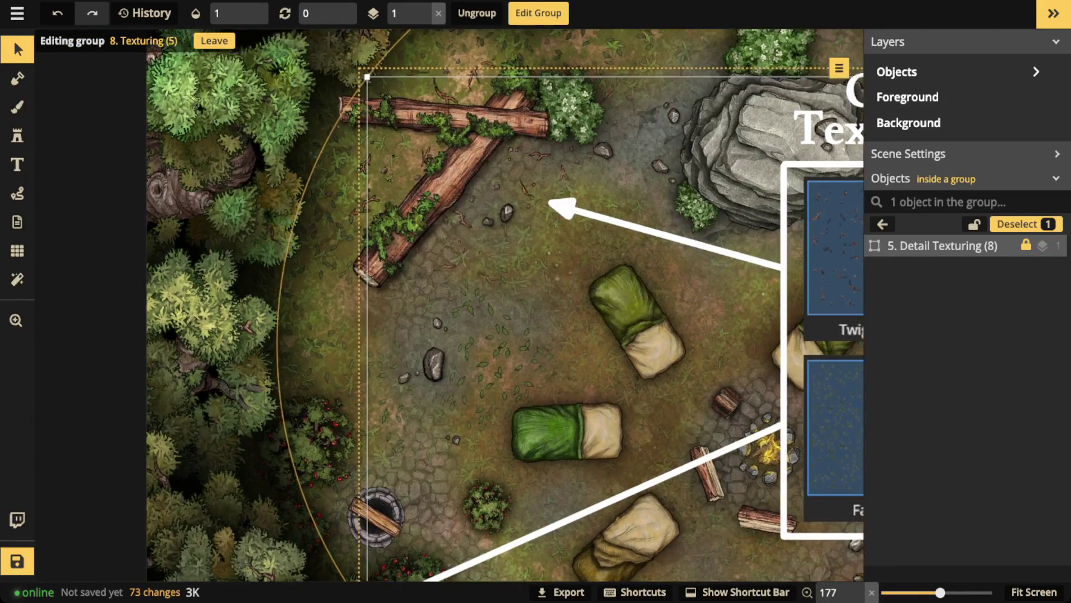
pyautogui.scroll(6, 332, 193)
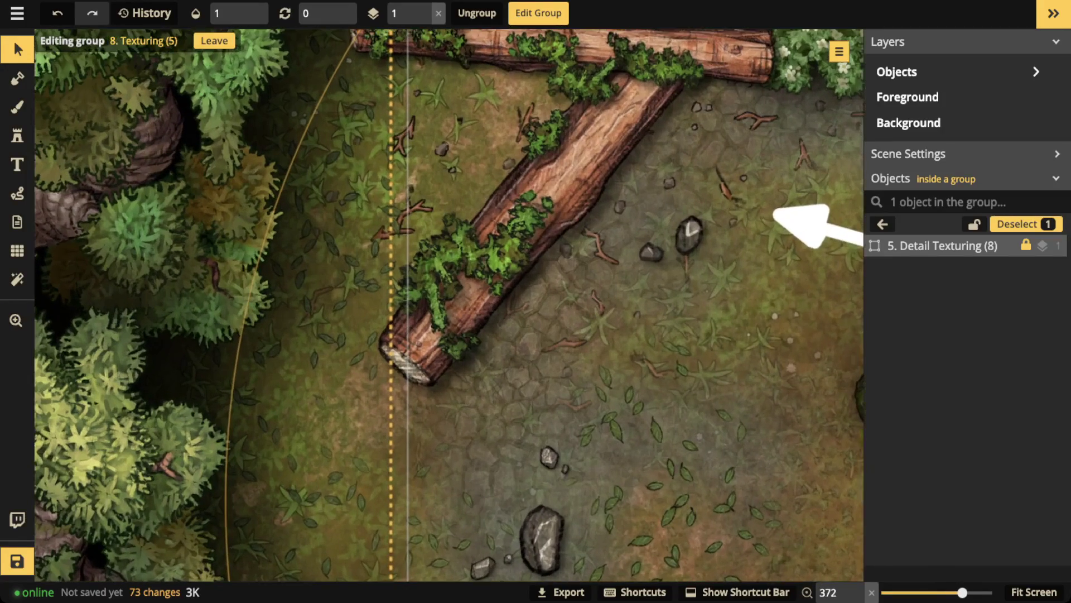
# Inspect the Twigs And Stones and Fallen Leaves texture samples and compare them with the camp's ground
pyautogui.press('space')
pyautogui.moveTo(714, 268); pyautogui.dragTo(281, 179)
pyautogui.moveTo(659, 234); pyautogui.dragTo(318, 202)
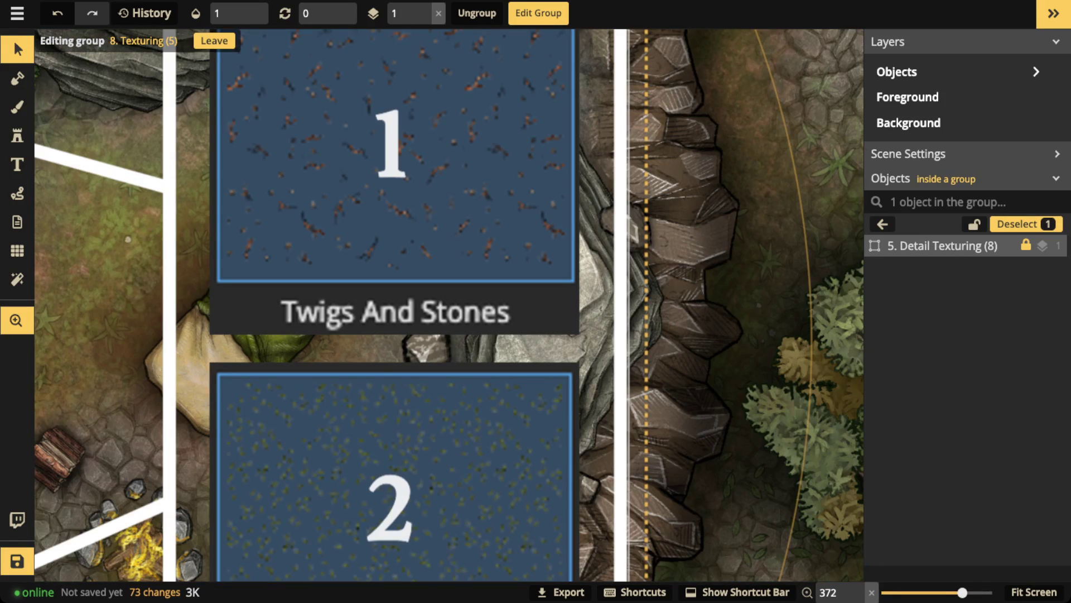
pyautogui.moveTo(381, 380); pyautogui.dragTo(408, 238)
pyautogui.scroll(-3, 408, 238)
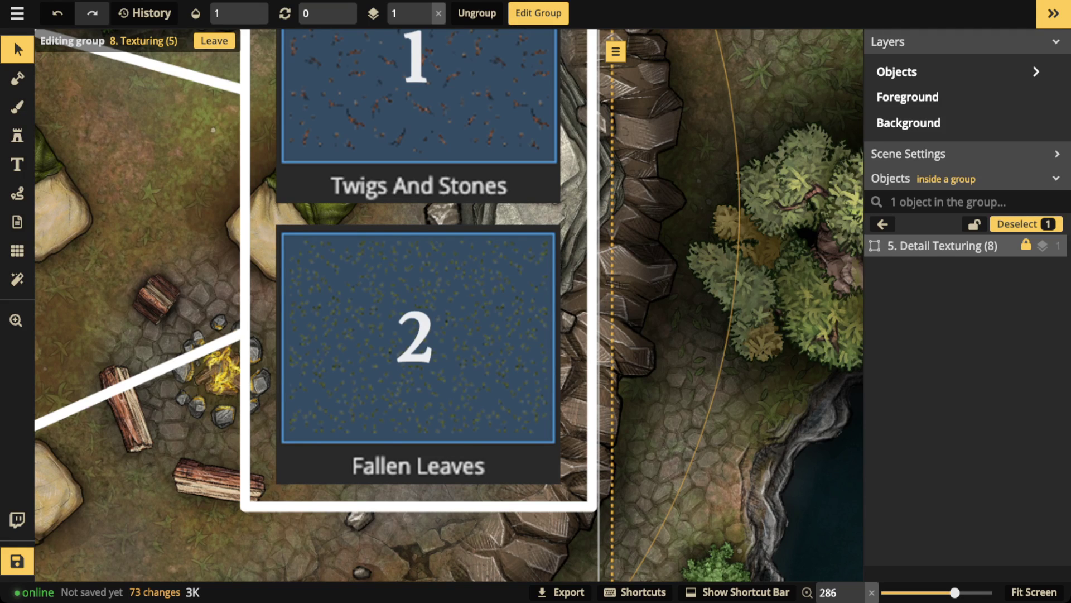
pyautogui.scroll(-3, 139, 154)
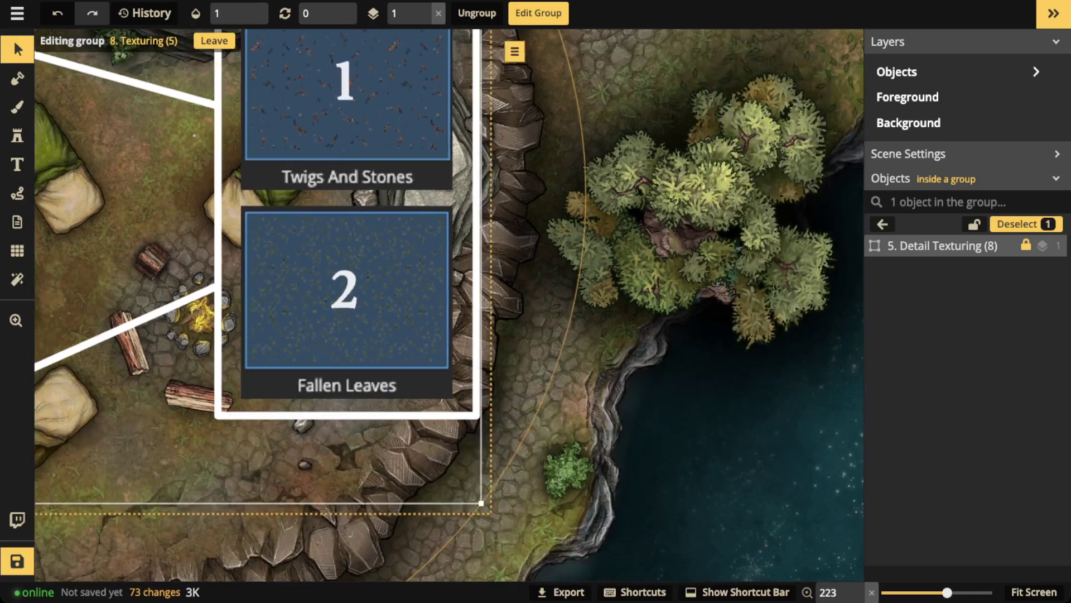
pyautogui.moveTo(140, 154); pyautogui.dragTo(686, 227)
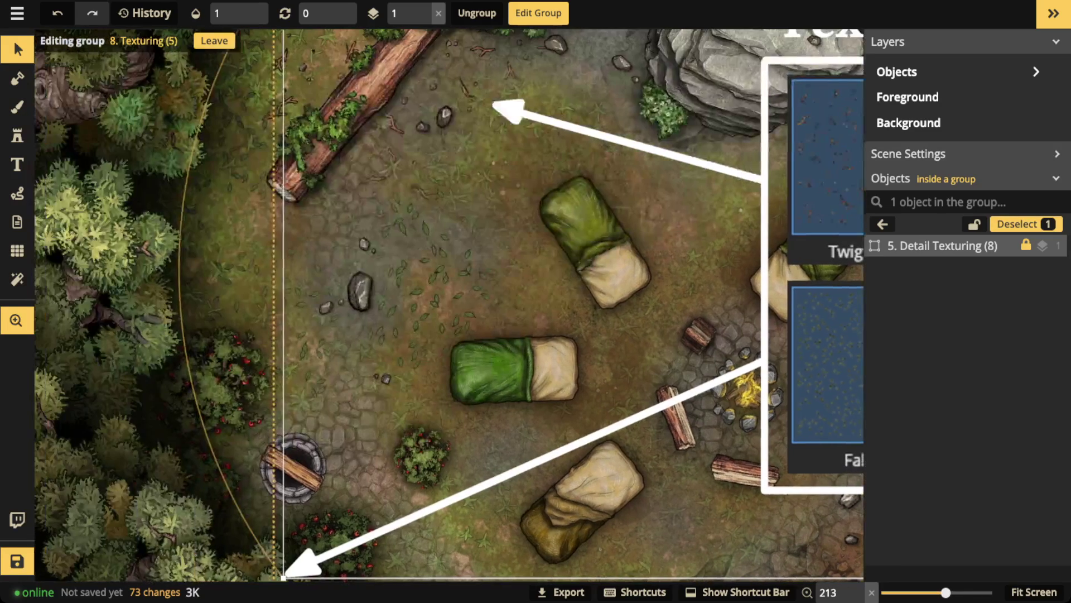
pyautogui.scroll(-1, 299, 248)
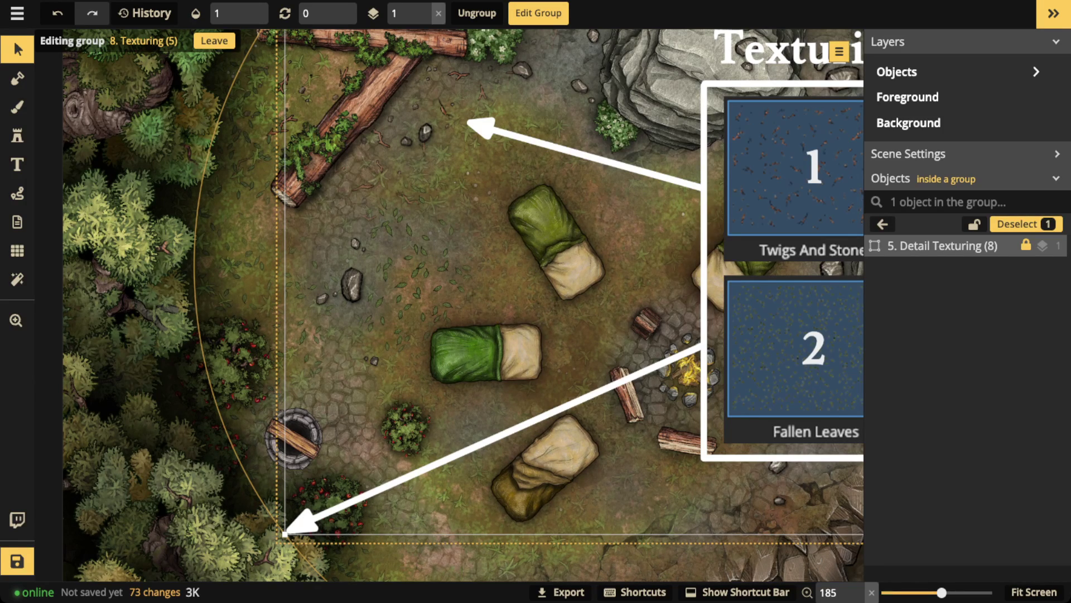
# Review the Process checklist over the map, and move it back off the map's edge
pyautogui.scroll(-5, 358, 257)
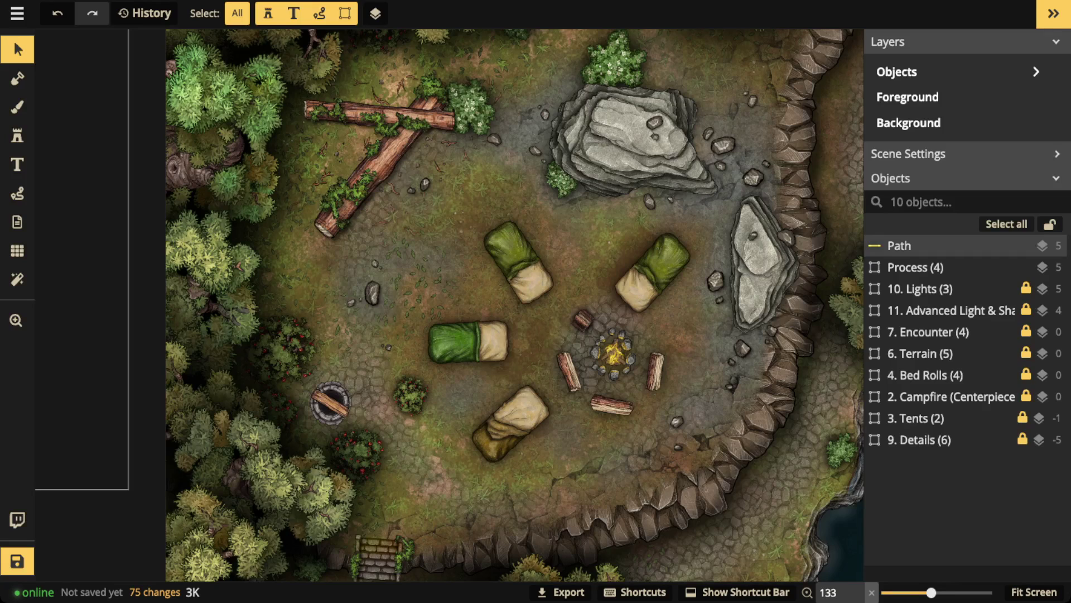
pyautogui.click(915, 268)
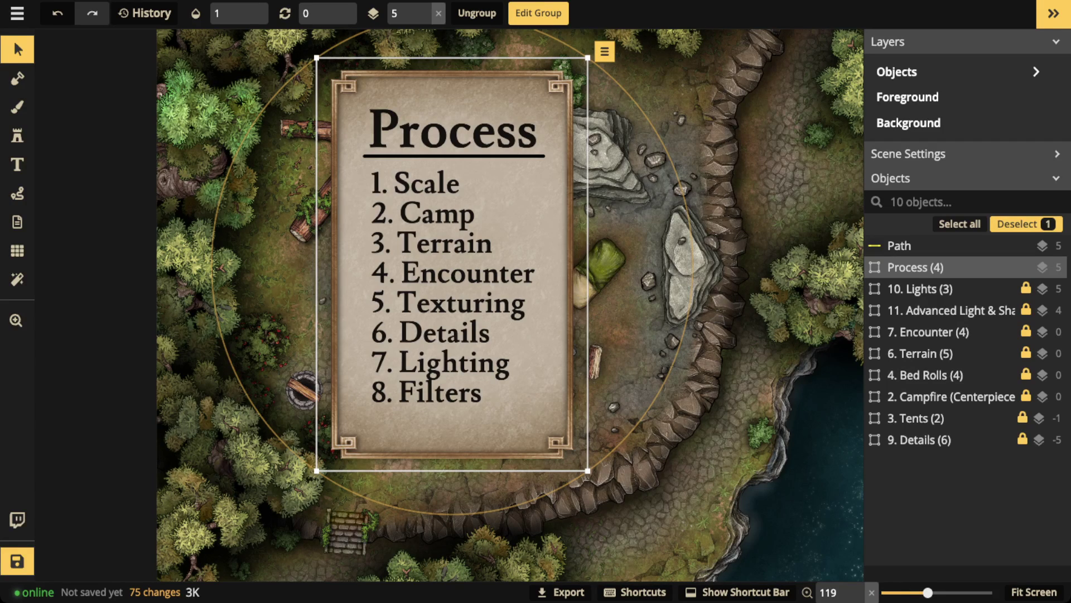
pyautogui.moveTo(480, 263); pyautogui.dragTo(8, 266)
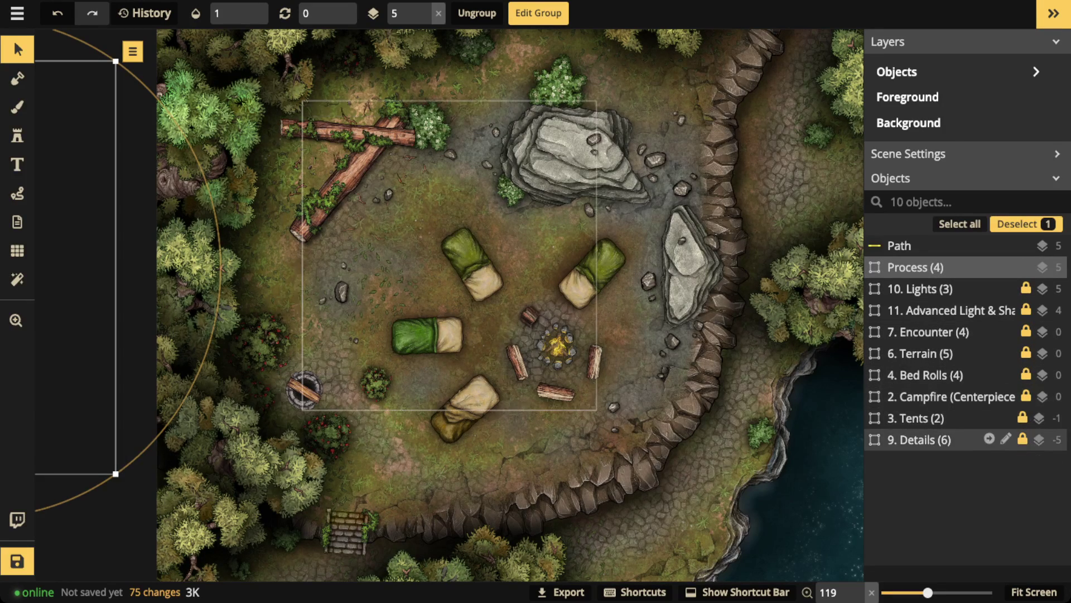
# Open the 9. Details group to check its objects, select Weapons in Wall, and leave the group
pyautogui.doubleClick(926, 440)
pyautogui.click(926, 245)
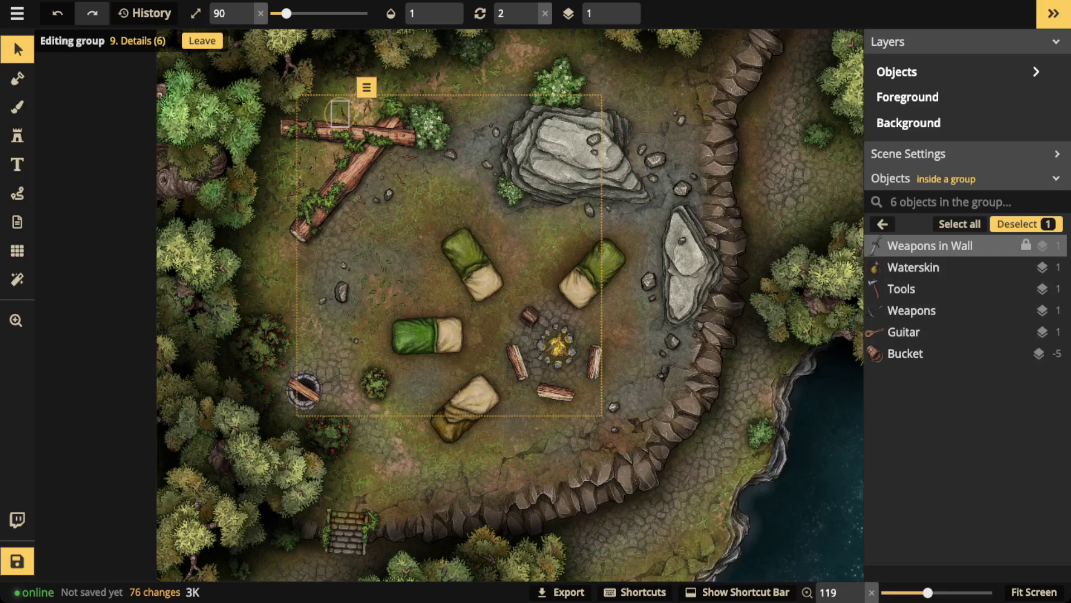
pyautogui.press('Escape')
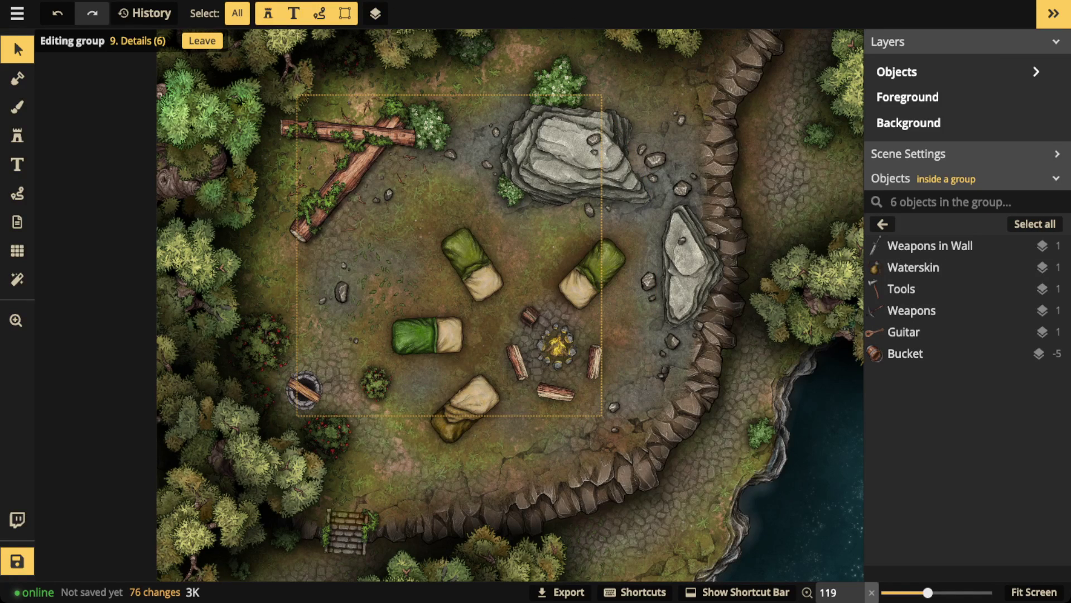
pyautogui.press('Escape')
# Set the 9. Details group's opacity to 1 and its layer to 0, and deselect it
pyautogui.scroll(6, 368, 410)
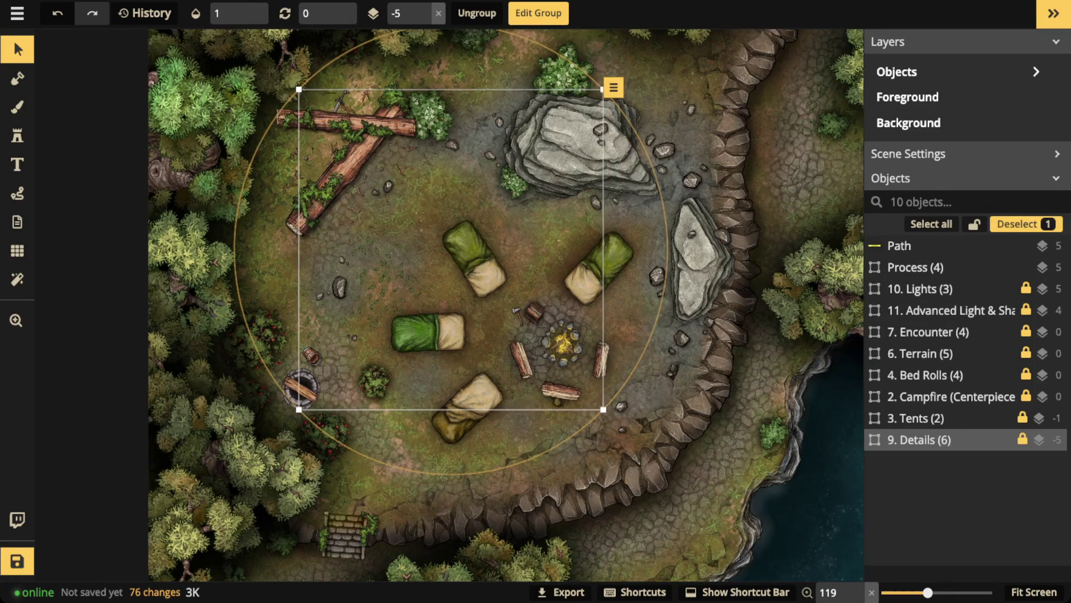
pyautogui.scroll(6, 697, 324)
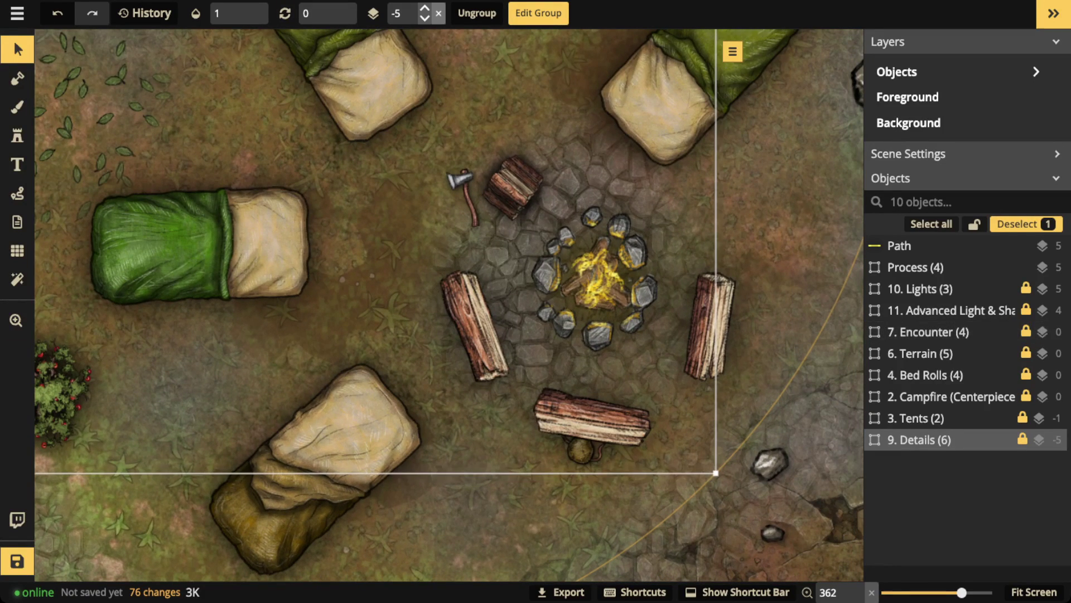
pyautogui.click(438, 14)
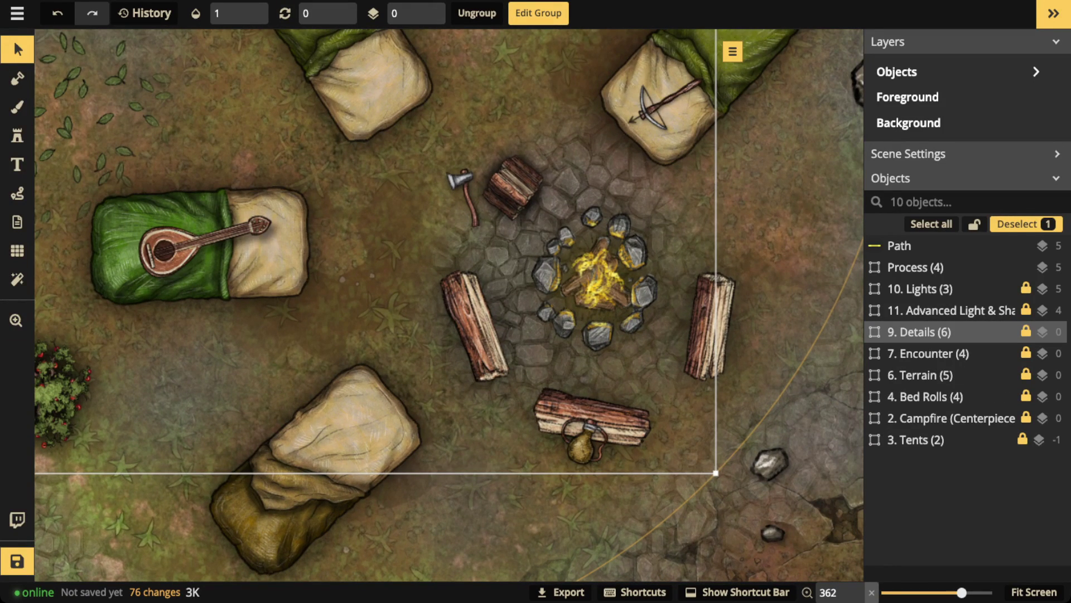
pyautogui.click(926, 332)
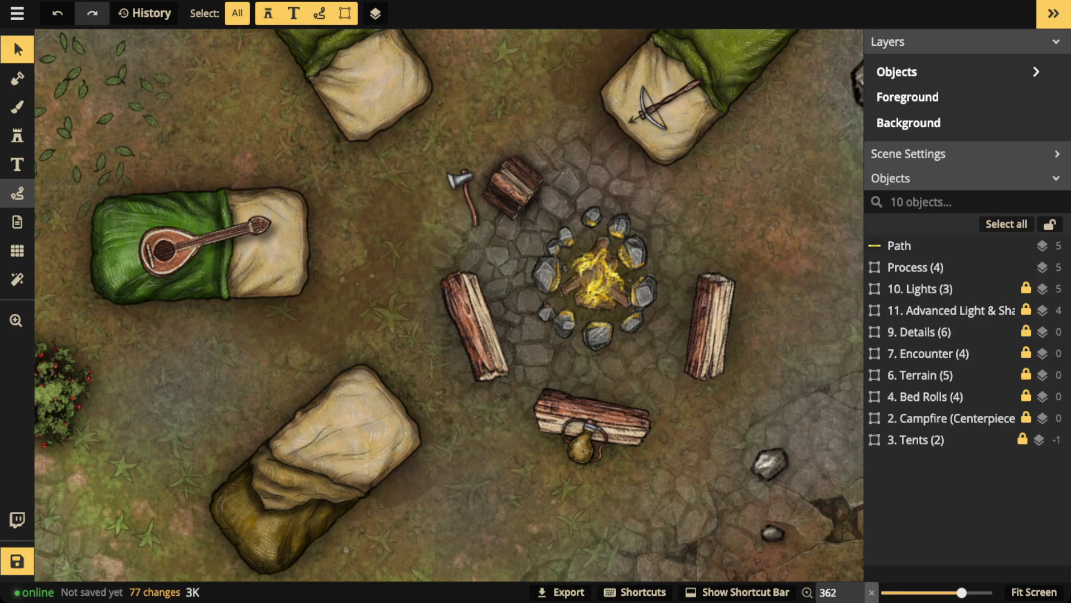
# Circle the axe and the wood block beside the campfire with a yellow freehand path
pyautogui.click(18, 193)
pyautogui.moveTo(491, 136)
pyautogui.mouseDown()
pyautogui.moveTo(423, 193)
pyautogui.moveTo(563, 198)
pyautogui.moveTo(505, 134)
pyautogui.mouseUp()
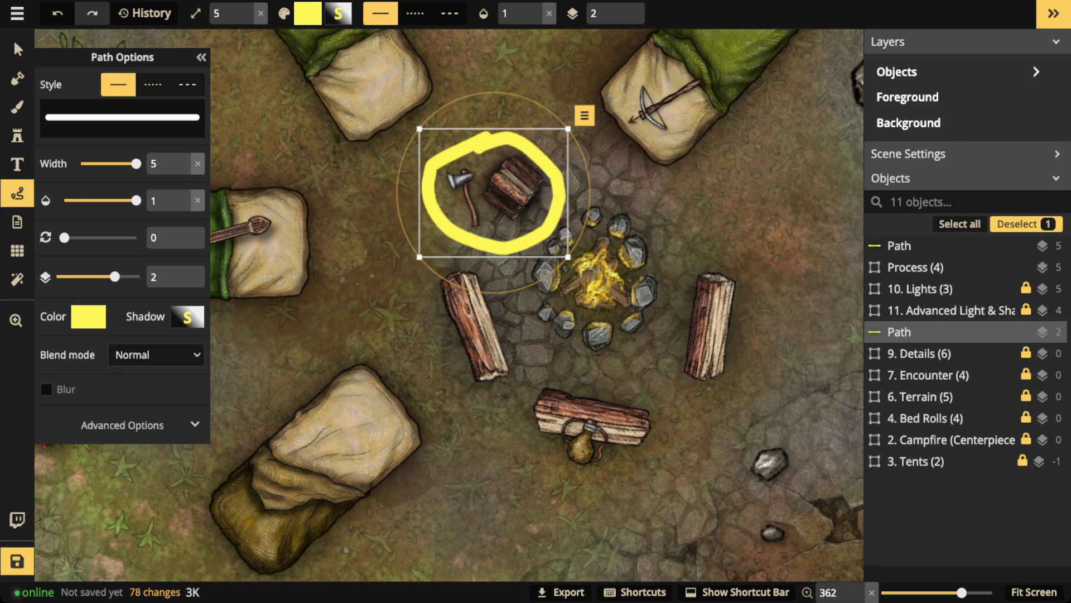
# Delete the circle around the axe, circle the log seat with the pouch below the campfire in yellow, and delete it
pyautogui.press('Delete')
pyautogui.moveTo(605, 385)
pyautogui.mouseDown()
pyautogui.moveTo(526, 419)
pyautogui.moveTo(664, 452)
pyautogui.moveTo(609, 384)
pyautogui.mouseUp()
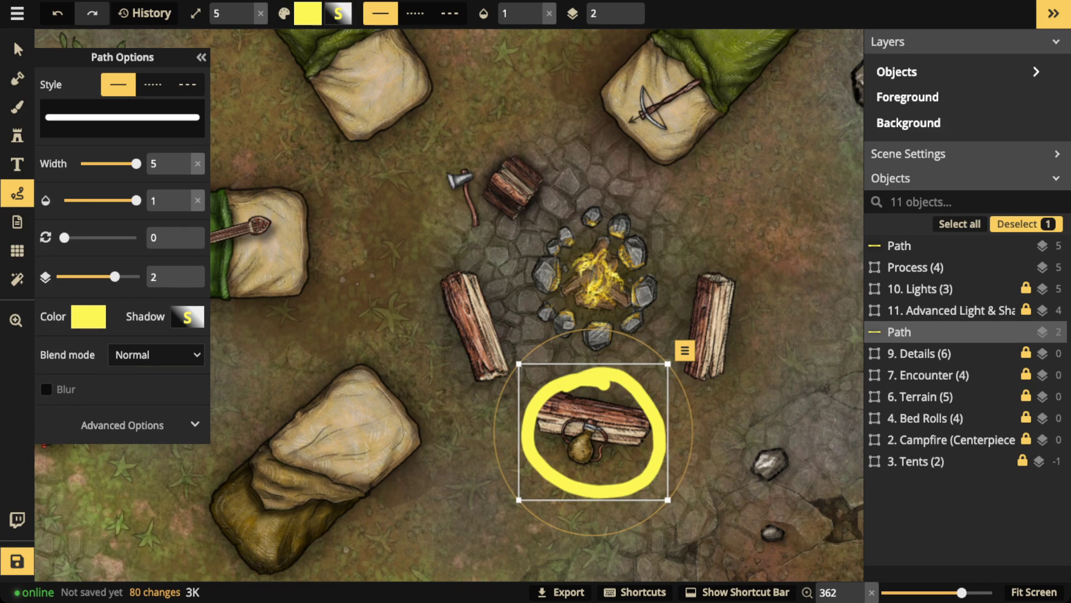
pyautogui.press('Delete')
# Circle the lute and the crossbow on the bed rolls in yellow one at a time, deleting each circle
pyautogui.moveTo(609, 383); pyautogui.dragTo(712, 524)
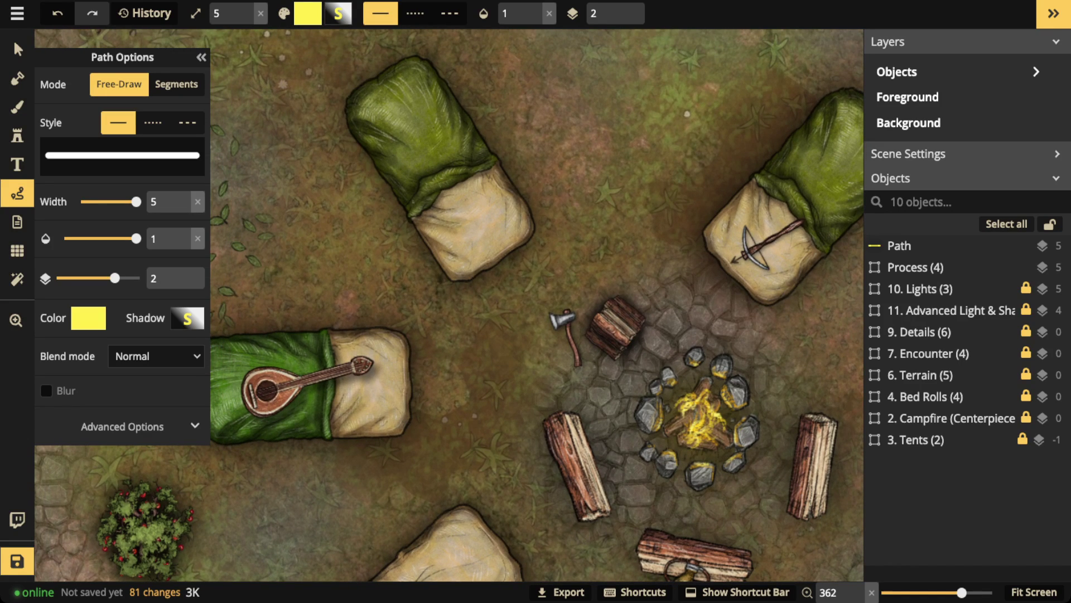
pyautogui.moveTo(360, 329)
pyautogui.mouseDown()
pyautogui.moveTo(245, 432)
pyautogui.moveTo(387, 329)
pyautogui.moveTo(368, 327)
pyautogui.mouseUp()
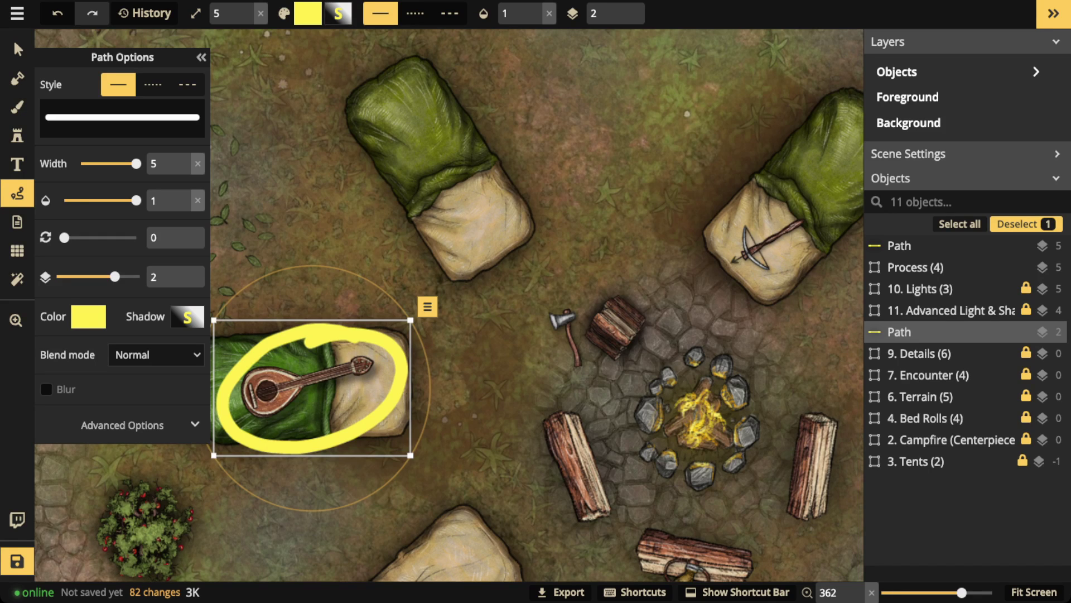
pyautogui.press('Delete')
pyautogui.moveTo(809, 190)
pyautogui.mouseDown()
pyautogui.moveTo(709, 231)
pyautogui.moveTo(801, 187)
pyautogui.mouseUp()
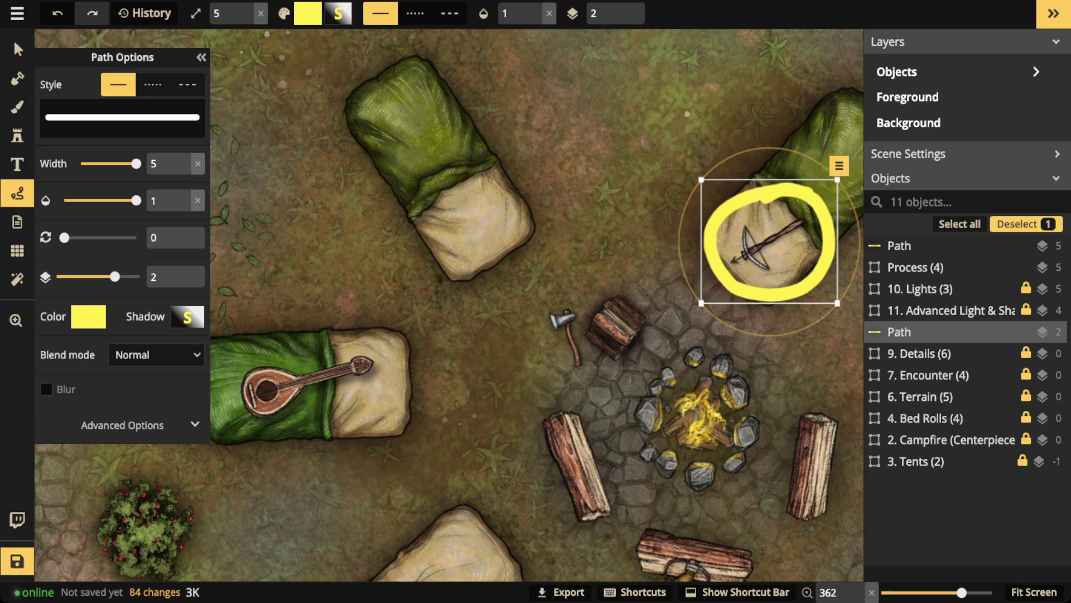
pyautogui.press('Delete')
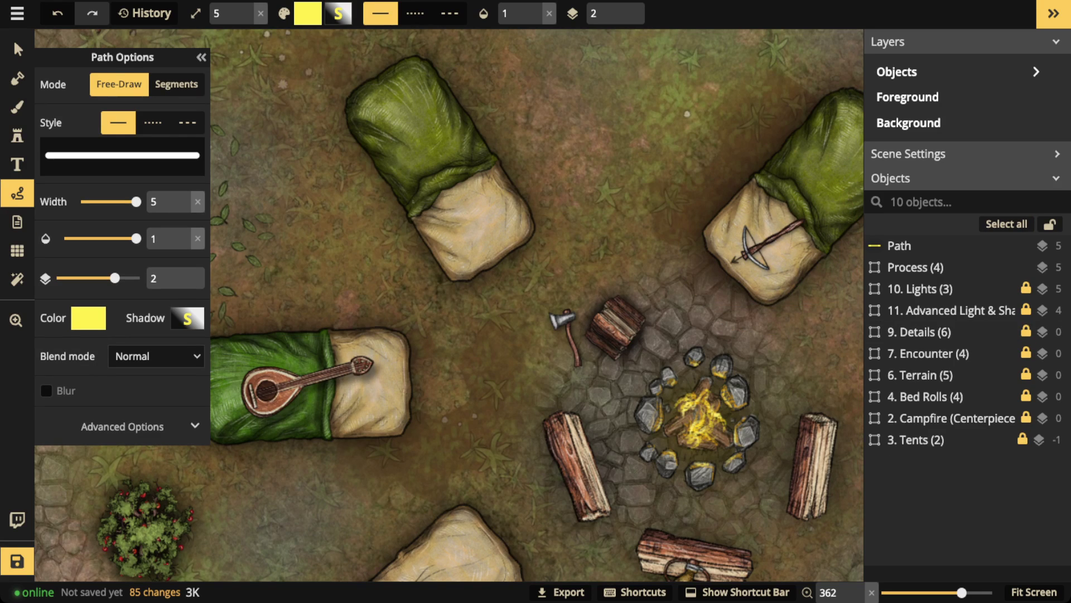
# Collapse the path options, circle the bucket beside the well in yellow, and delete the circle
pyautogui.click(201, 57)
pyautogui.scroll(-4, 237, 251)
pyautogui.moveTo(56, 403); pyautogui.dragTo(405, 386)
pyautogui.scroll(2, 405, 386)
pyautogui.moveTo(403, 327)
pyautogui.mouseDown()
pyautogui.moveTo(386, 324)
pyautogui.moveTo(372, 407)
pyautogui.moveTo(407, 323)
pyautogui.mouseUp()
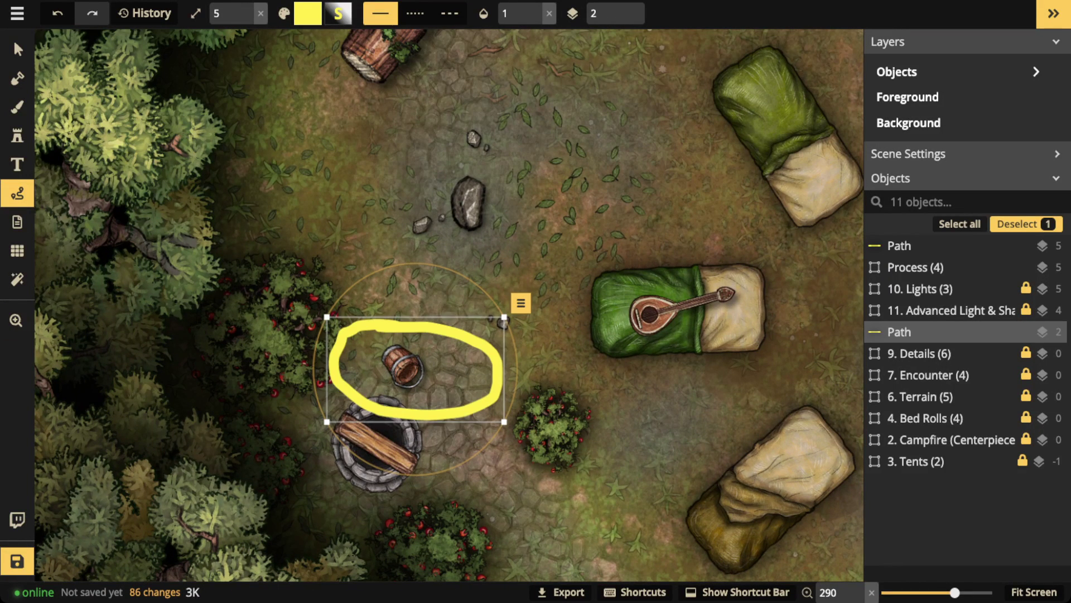
pyautogui.press('Delete')
# Circle the sword stuck in the fallen log in yellow, and delete the circle
pyautogui.scroll(-2, 617, 223)
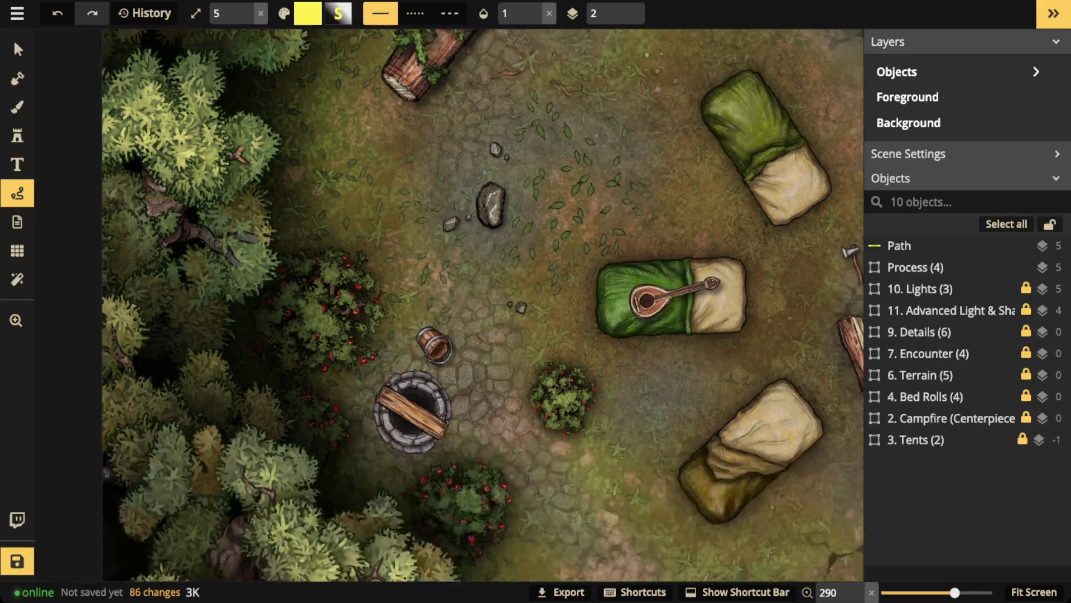
pyautogui.moveTo(616, 223); pyautogui.dragTo(619, 502)
pyautogui.scroll(2, 509, 127)
pyautogui.moveTo(480, 56)
pyautogui.mouseDown()
pyautogui.moveTo(412, 98)
pyautogui.moveTo(419, 145)
pyautogui.moveTo(473, 174)
pyautogui.moveTo(520, 170)
pyautogui.moveTo(560, 104)
pyautogui.moveTo(536, 61)
pyautogui.moveTo(466, 56)
pyautogui.mouseUp()
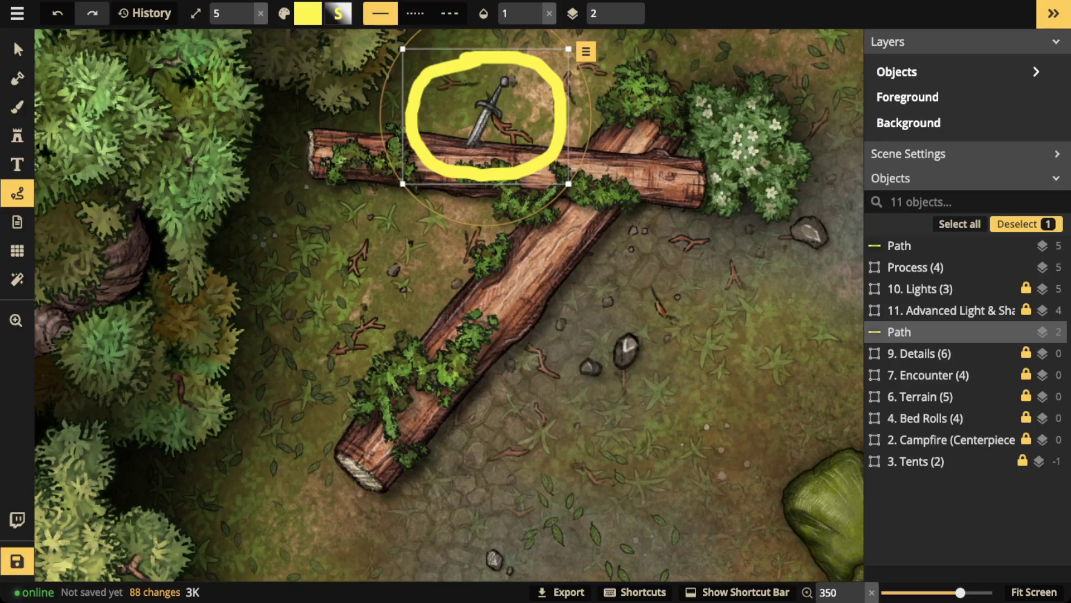
pyautogui.press('Delete')
# Place the Process checklist over the whole map to review it, and undo the move
pyautogui.scroll(-3, 491, 296)
pyautogui.press('space')
pyautogui.moveTo(826, 302); pyautogui.dragTo(390, 235)
pyautogui.scroll(-2, 471, 245)
pyautogui.moveTo(472, 245); pyautogui.dragTo(568, 171)
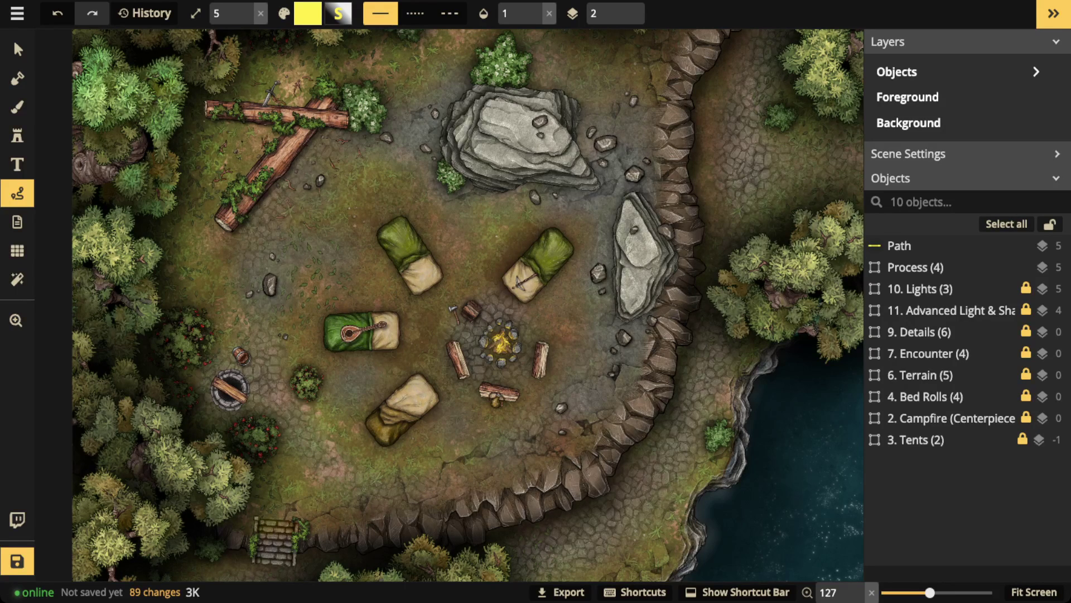
pyautogui.scroll(-2, 223, 245)
pyautogui.press('space')
pyautogui.moveTo(224, 246); pyautogui.dragTo(407, 247)
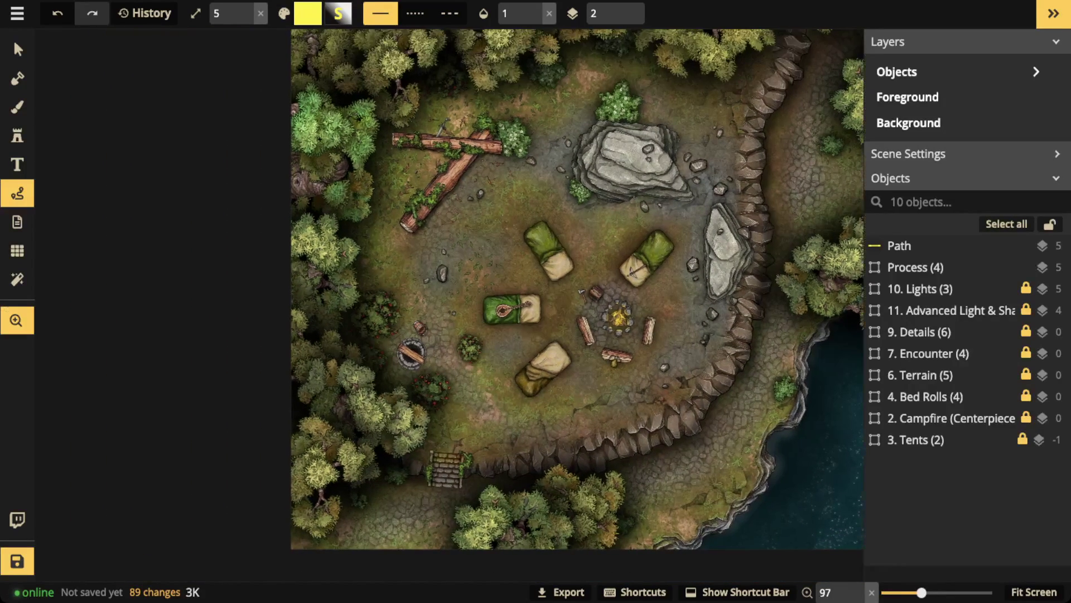
pyautogui.click(17, 49)
pyautogui.moveTo(139, 212); pyautogui.dragTo(595, 222)
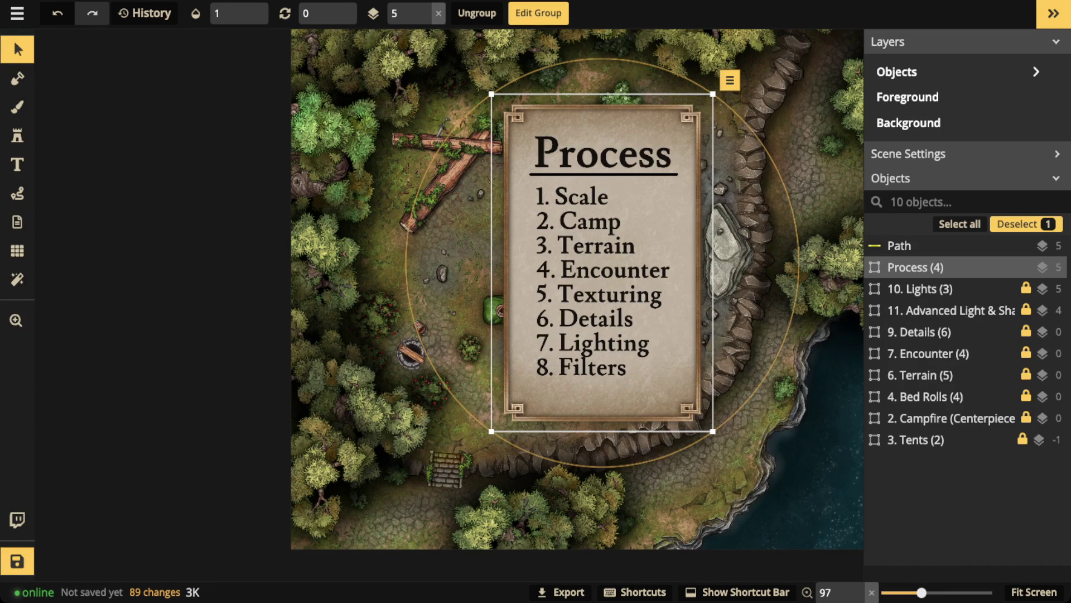
pyautogui.hotkey('ctrl', 'z')
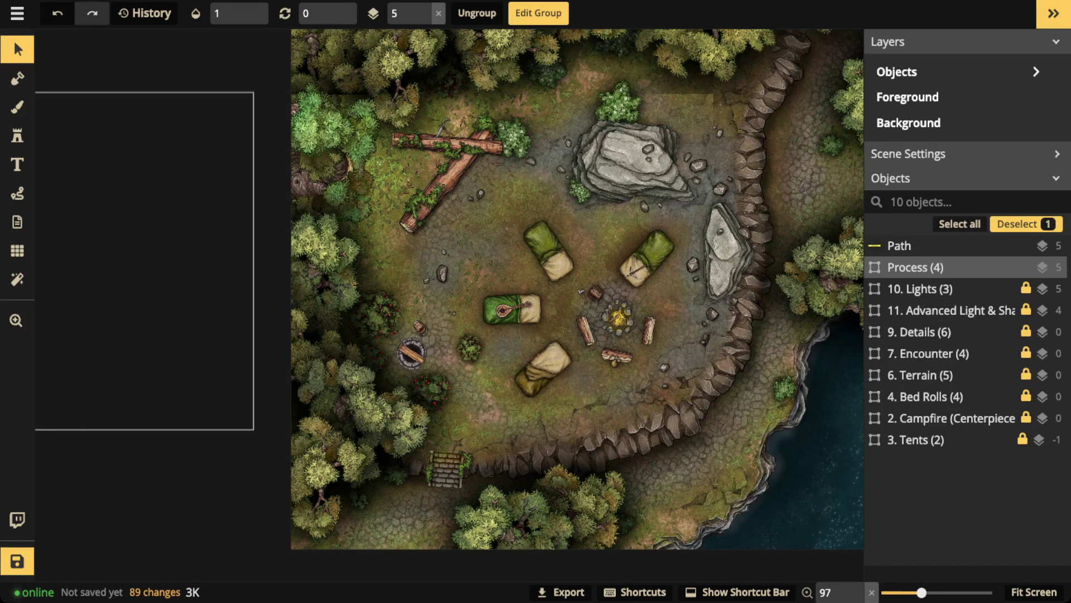
# Check the light objects inside the 10. Lights group, leave the group, and set its opacity to 1
pyautogui.click(930, 289)
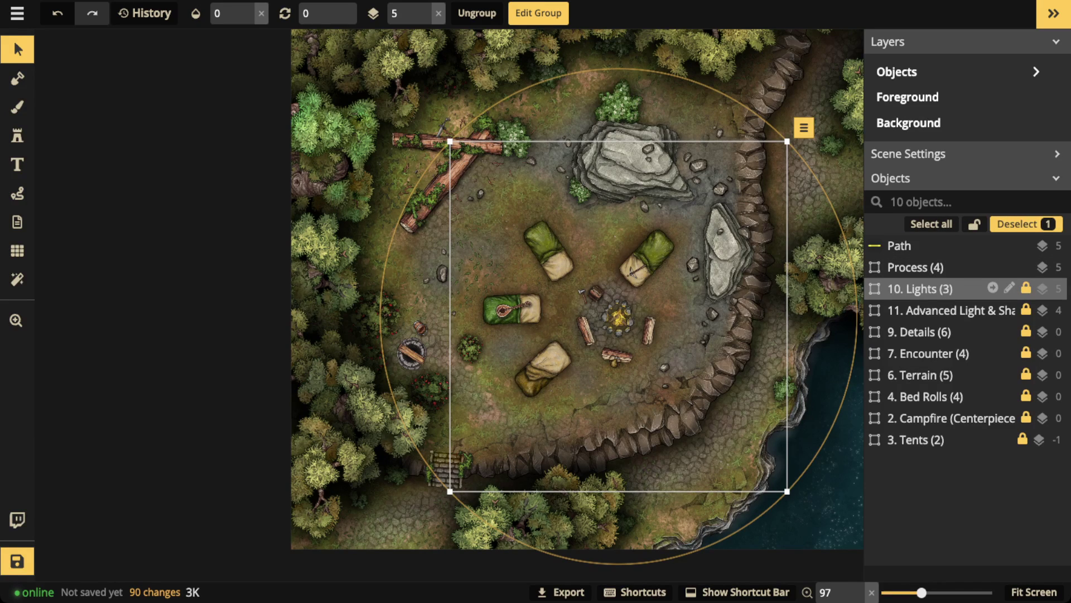
pyautogui.click(992, 288)
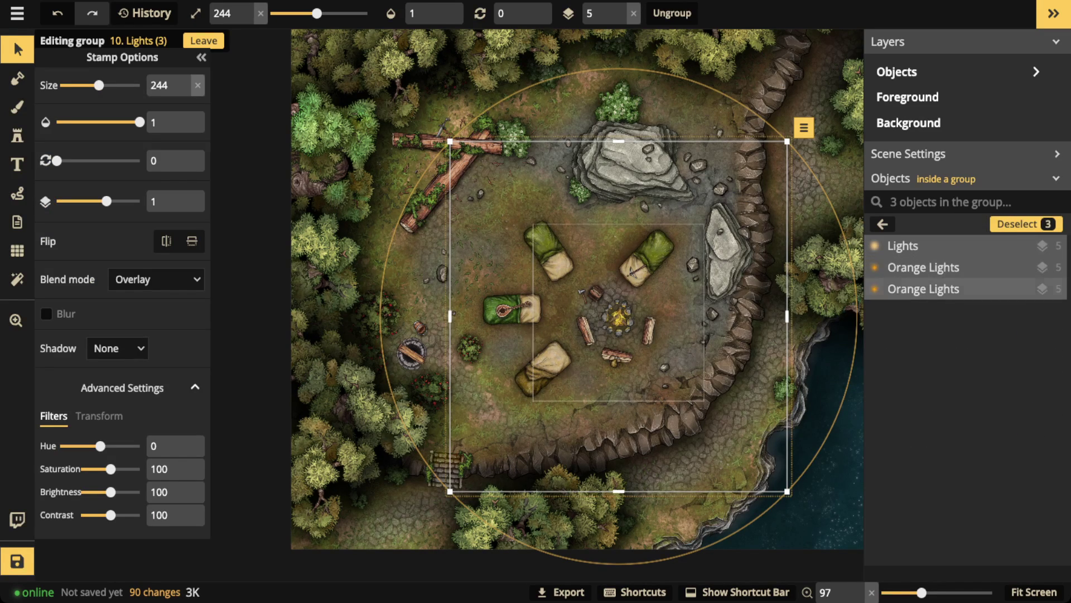
pyautogui.press('Escape')
pyautogui.scroll(4, 670, 318)
pyautogui.press('space')
pyautogui.moveTo(669, 318); pyautogui.dragTo(541, 323)
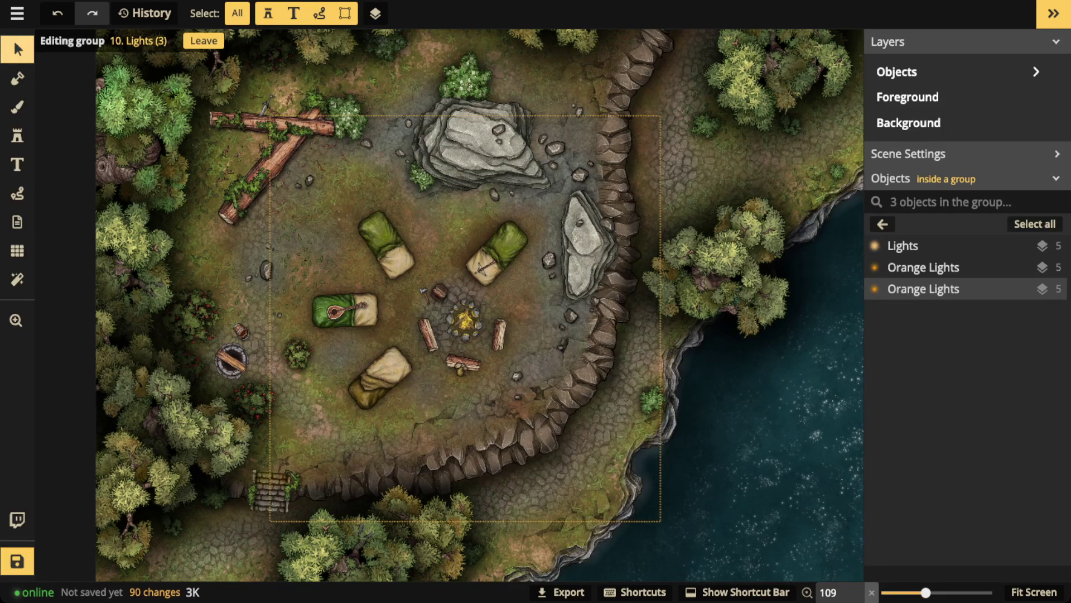
pyautogui.click(923, 267)
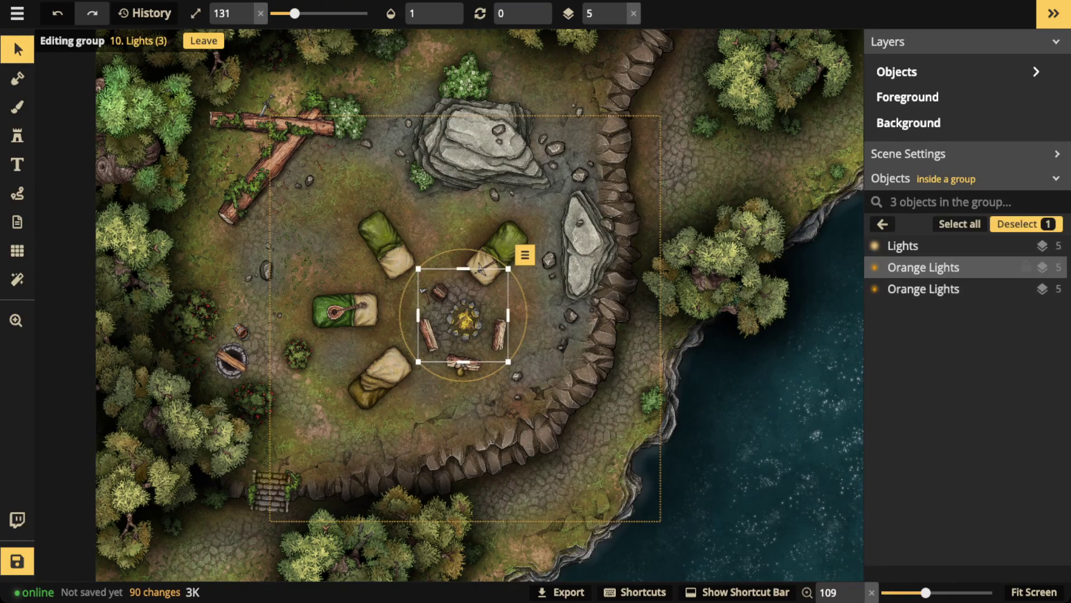
pyautogui.click(1026, 223)
pyautogui.click(882, 224)
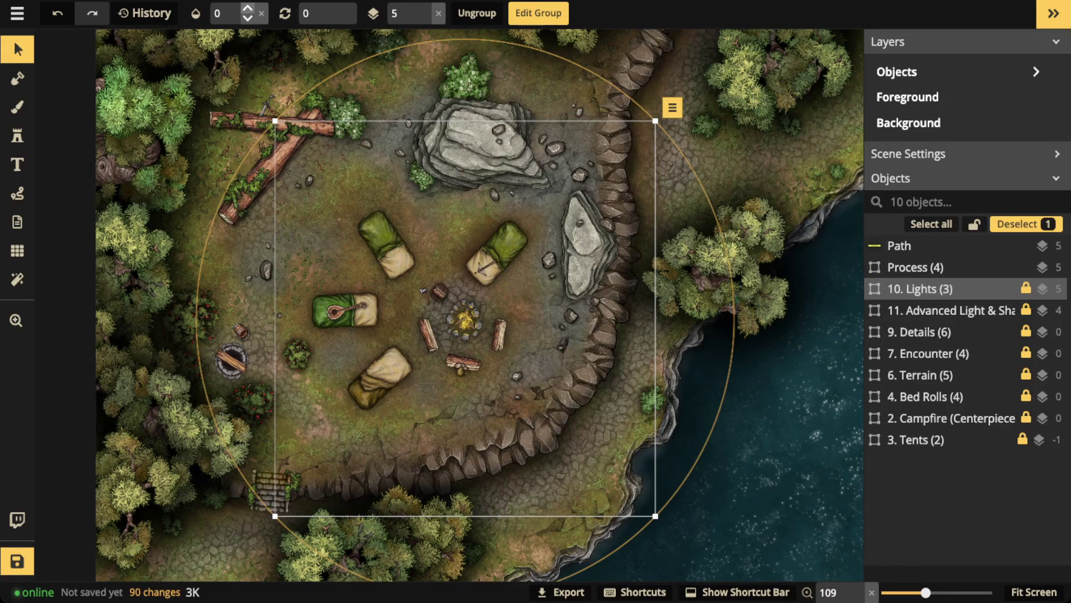
pyautogui.click(261, 14)
pyautogui.scroll(3, 470, 327)
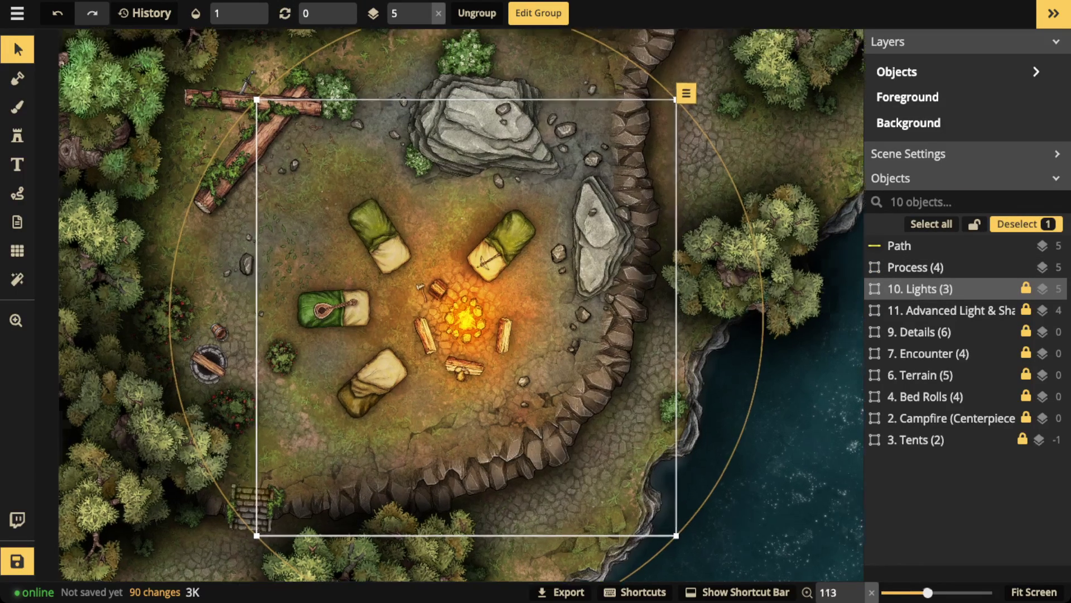
# Examine the small and large Orange Lights and the Lights object inside the 10. Lights group, leave it, and deselect it
pyautogui.click(993, 288)
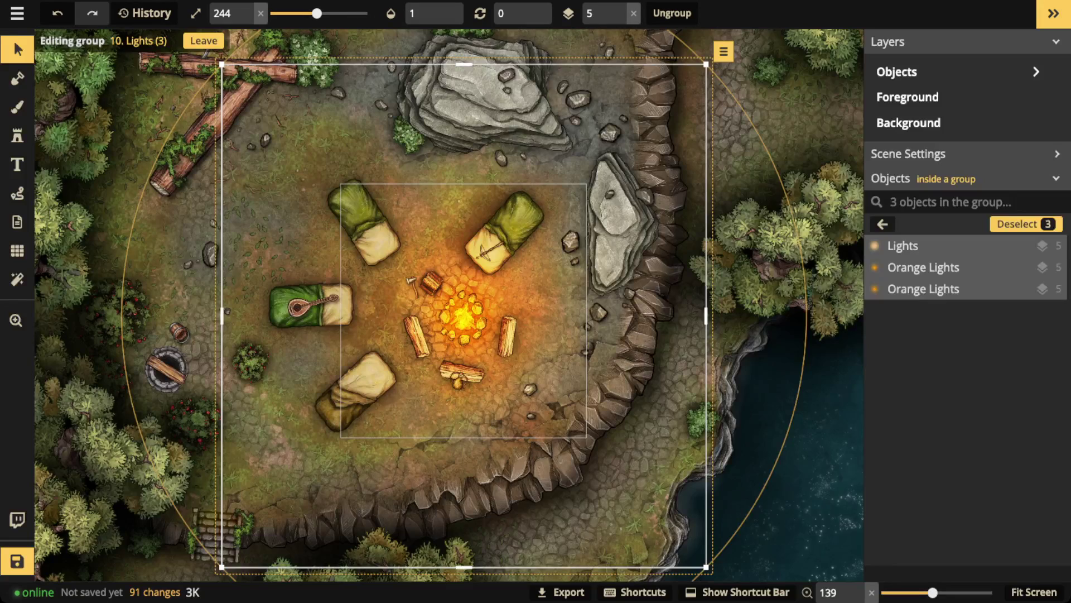
pyautogui.click(942, 289)
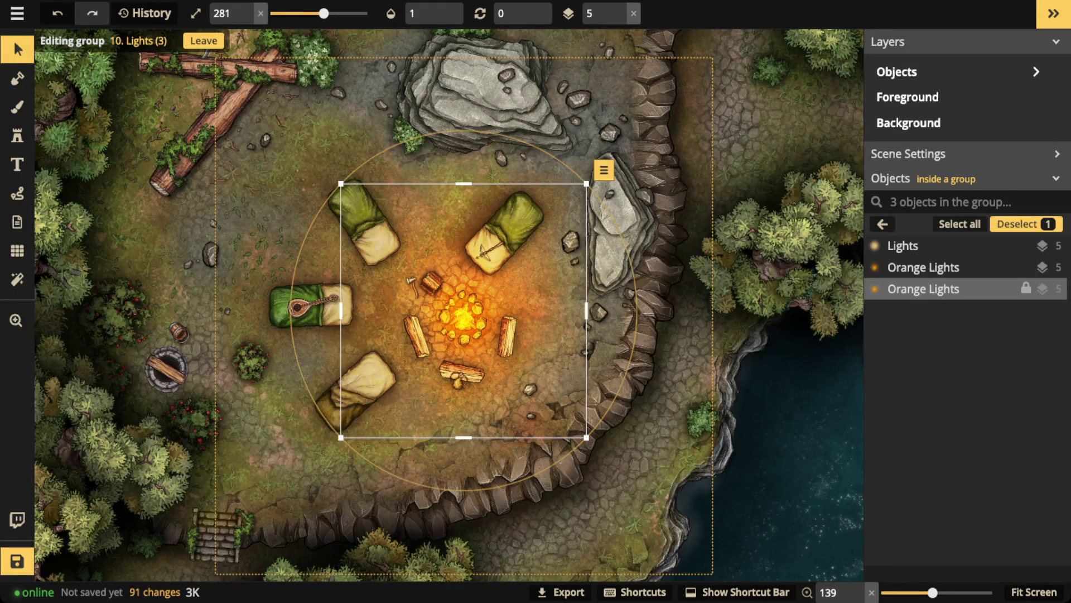
pyautogui.click(942, 268)
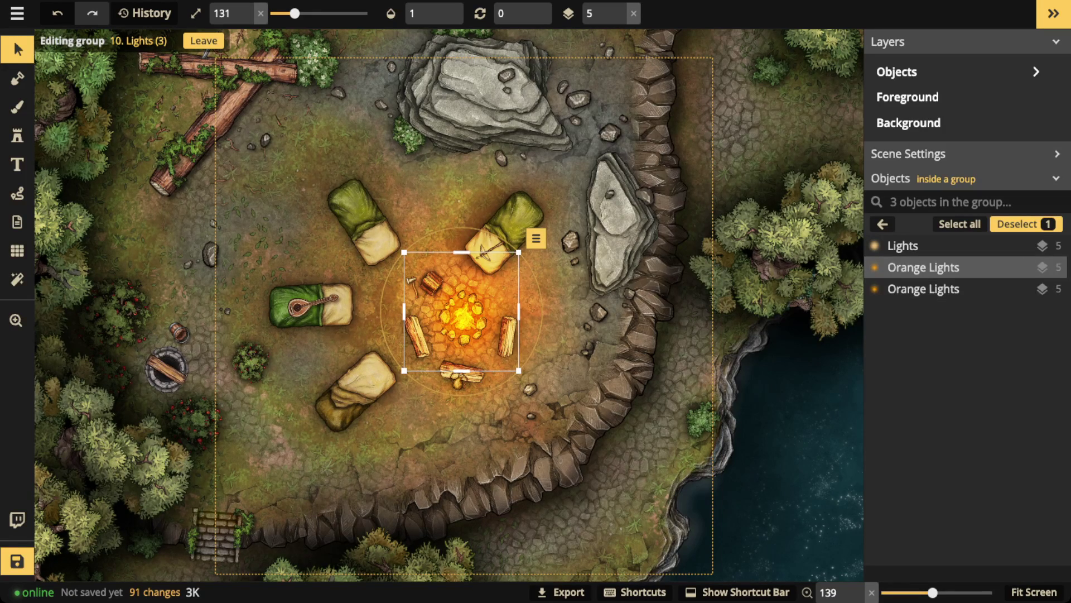
pyautogui.click(942, 289)
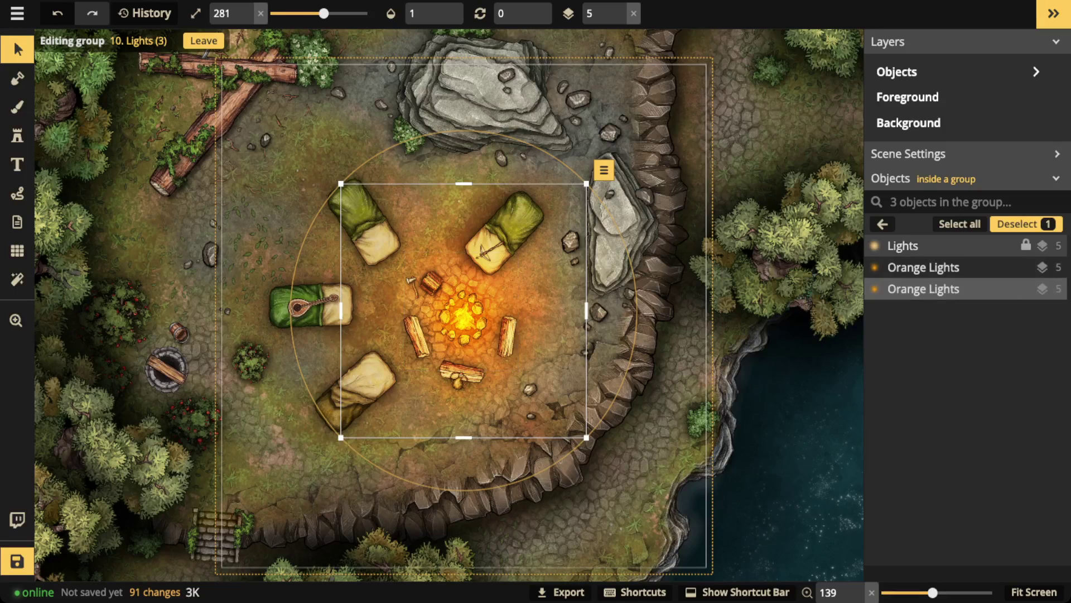
pyautogui.click(943, 246)
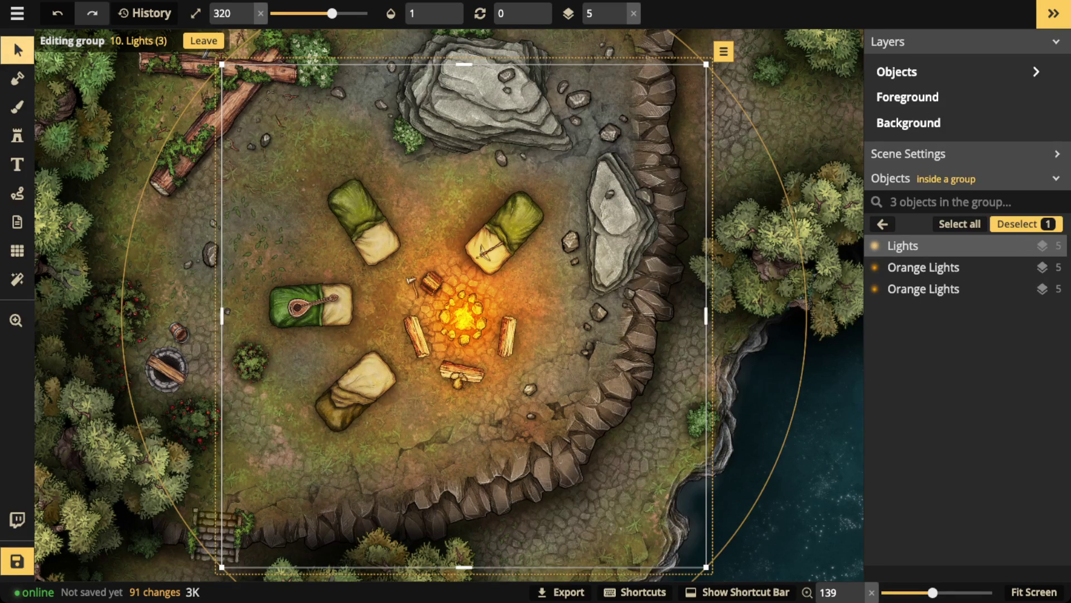
pyautogui.click(882, 224)
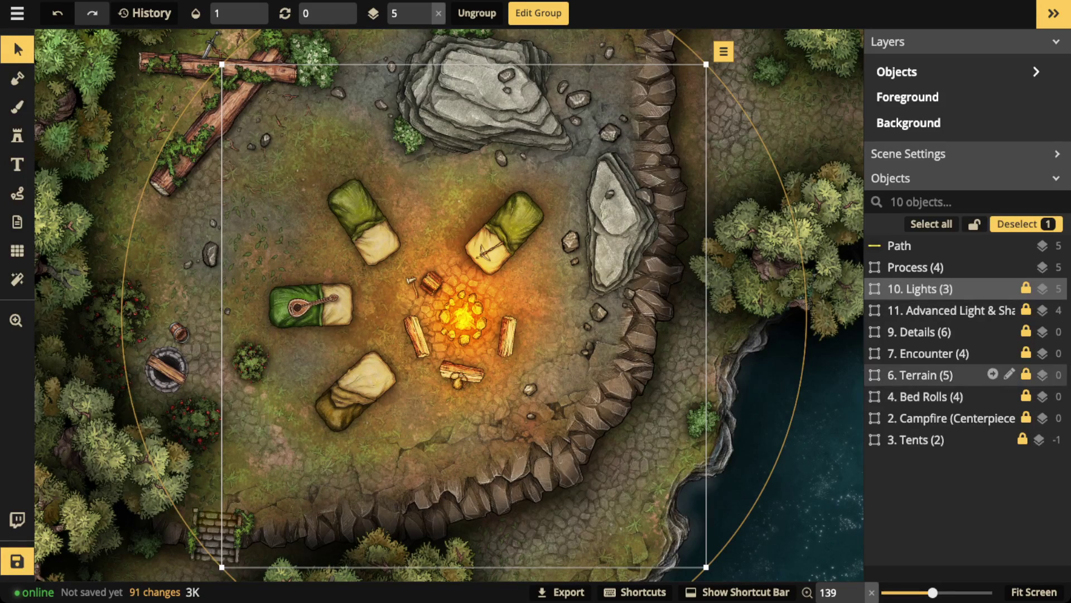
pyautogui.scroll(-1, 148, 271)
pyautogui.scroll(-3, 267, 259)
pyautogui.press('Escape')
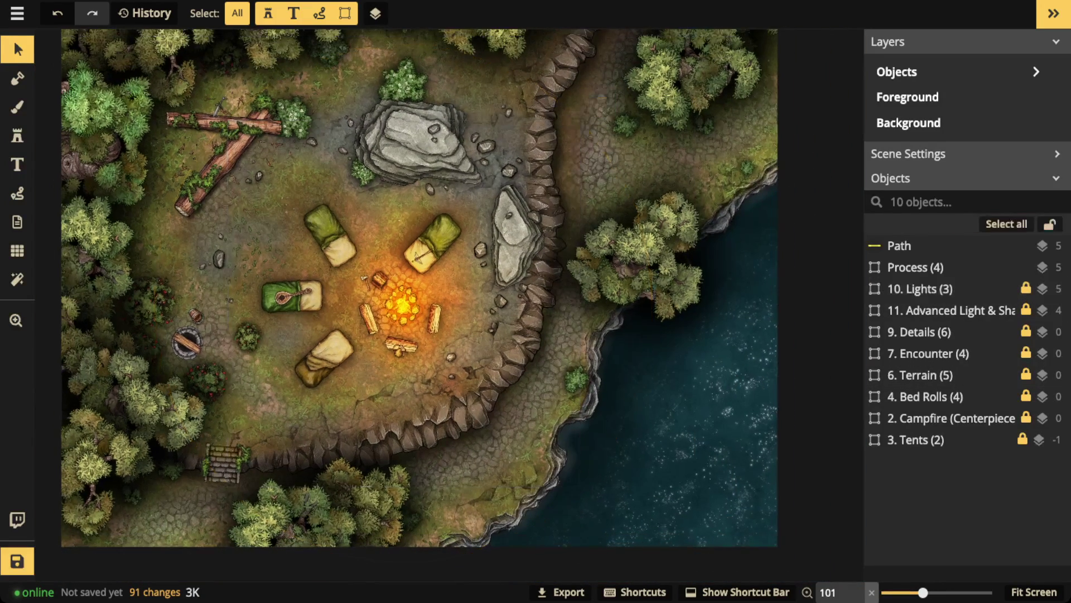
# Move the Process checklist slightly closer to the map's left edge, and open its group
pyautogui.scroll(-1, 279, 262)
pyautogui.moveTo(279, 262); pyautogui.dragTo(439, 288)
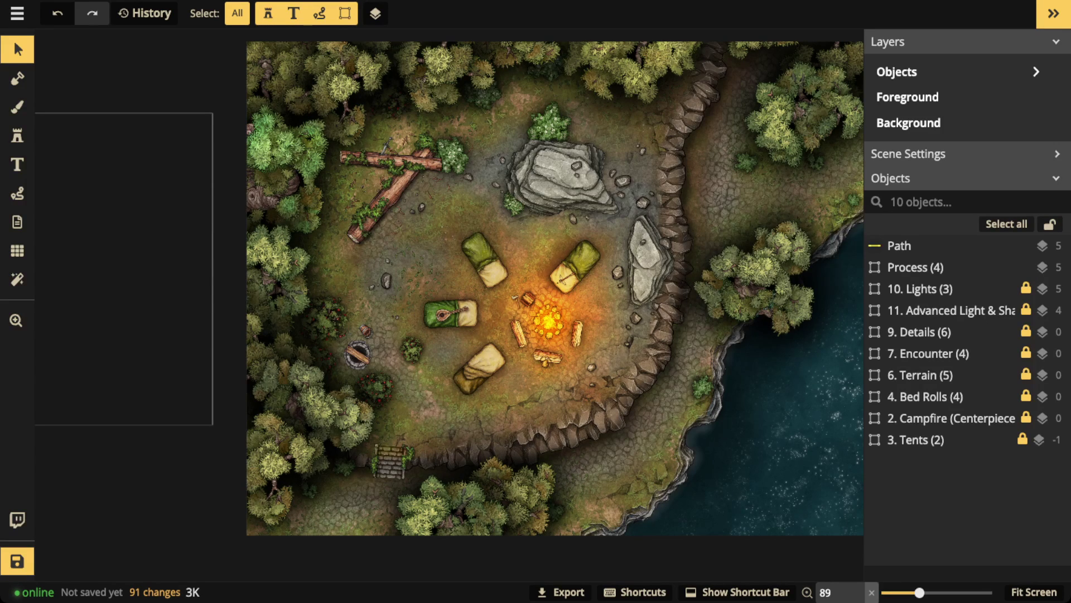
pyautogui.moveTo(100, 232)
pyautogui.mouseDown()
pyautogui.moveTo(367, 237)
pyautogui.moveTo(111, 231)
pyautogui.mouseUp()
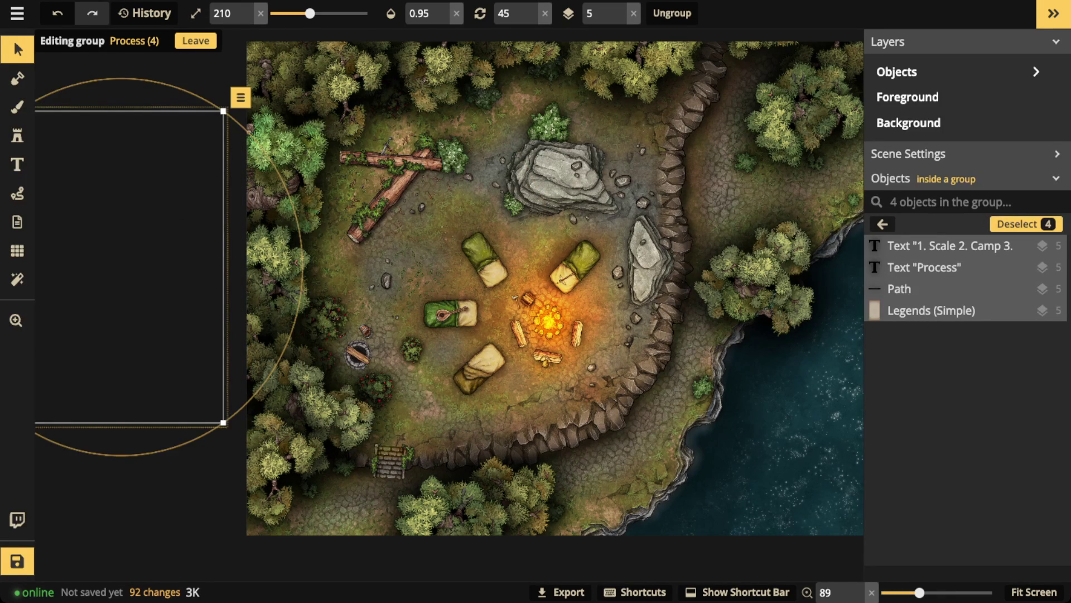
# Enable Show Filters, and hide the Clarity, Custom filter, Night and Vignette filters
pyautogui.click(17, 279)
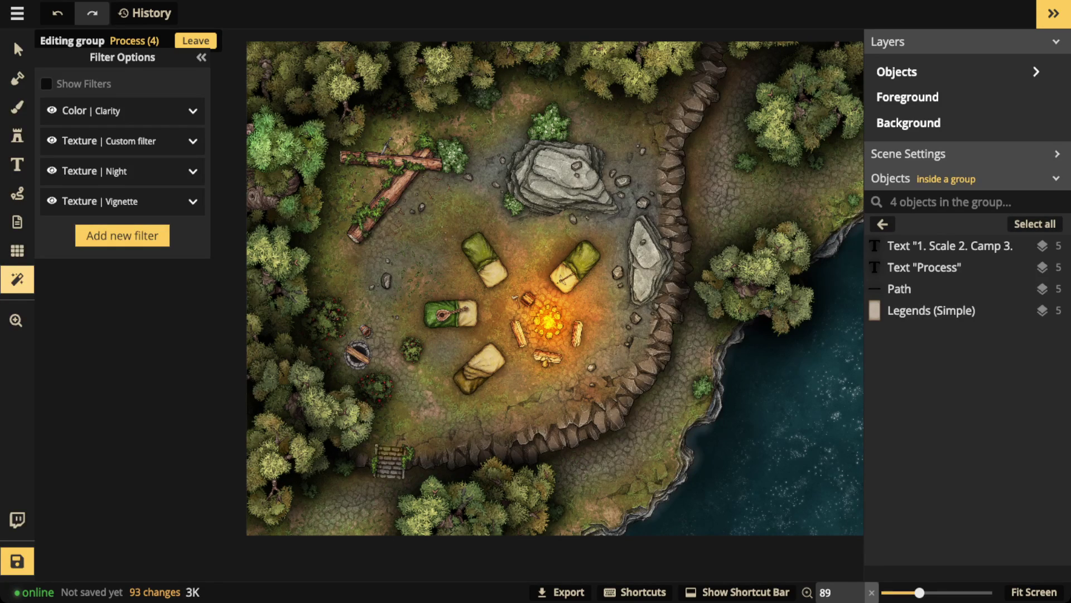
pyautogui.click(47, 84)
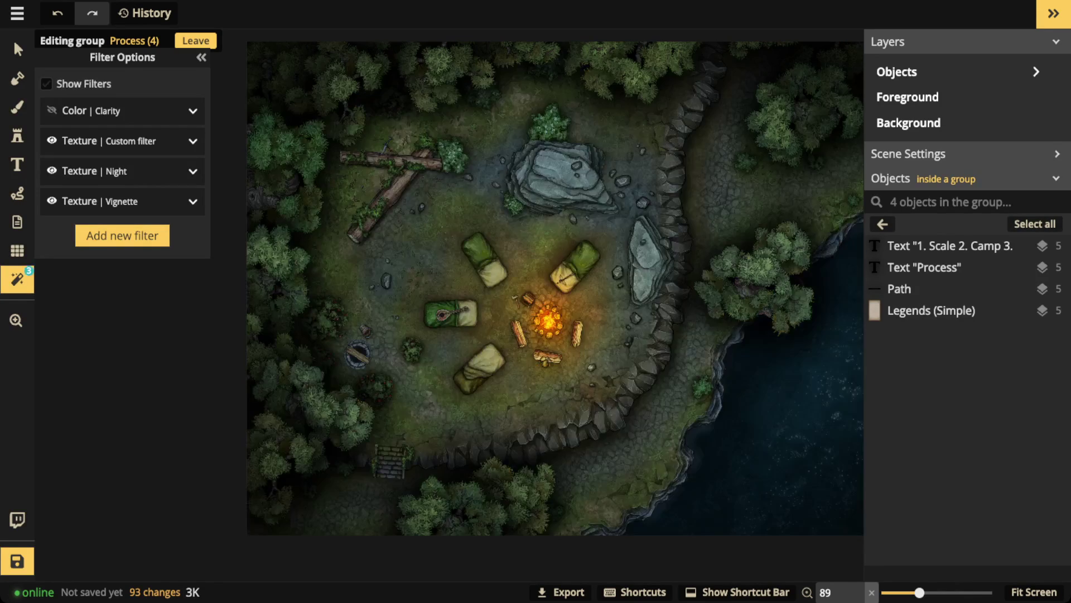
pyautogui.click(52, 141)
pyautogui.click(51, 171)
pyautogui.click(52, 201)
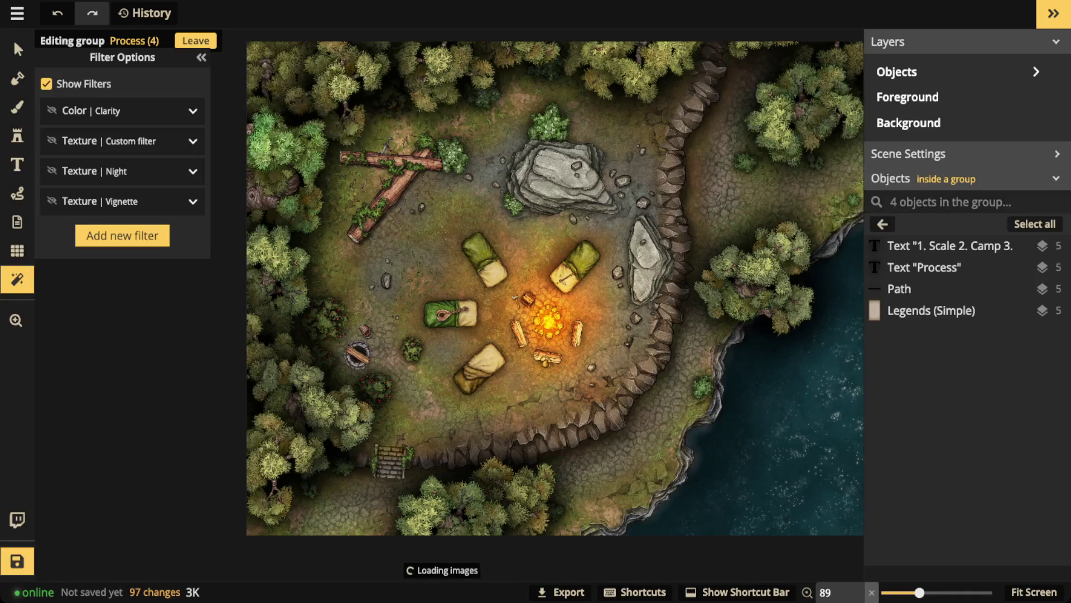
# Leave the Process group, turn on the Night texture filter, and open its settings
pyautogui.click(14, 39)
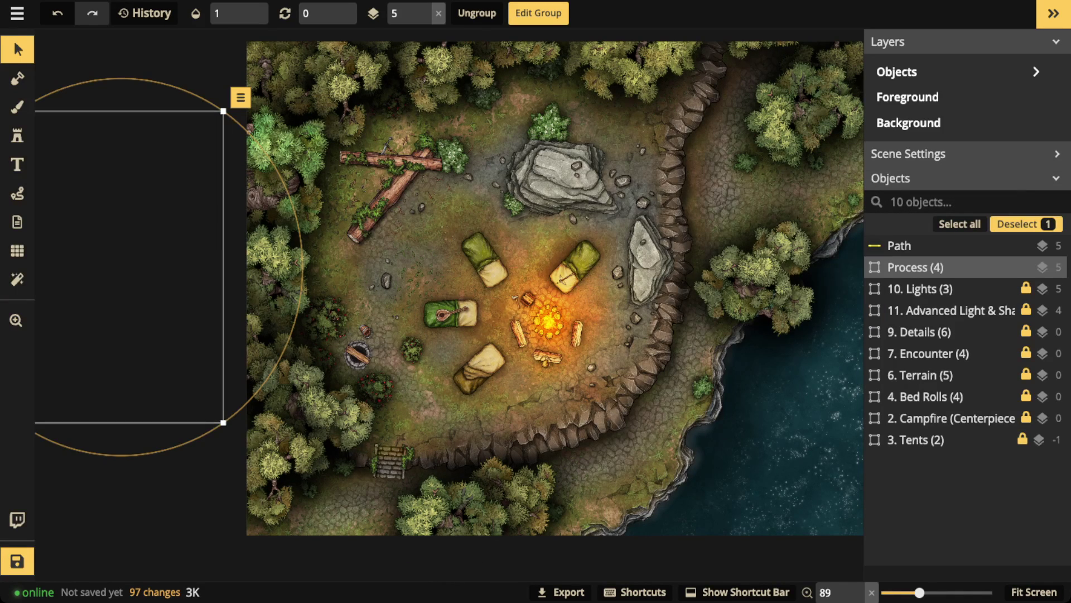
pyautogui.click(18, 279)
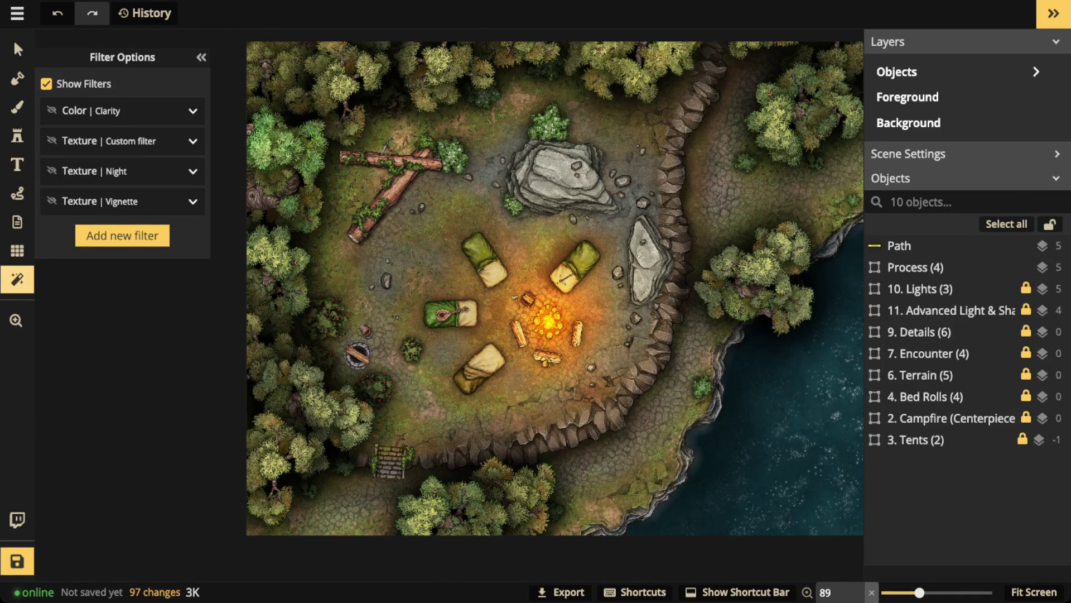
pyautogui.click(51, 170)
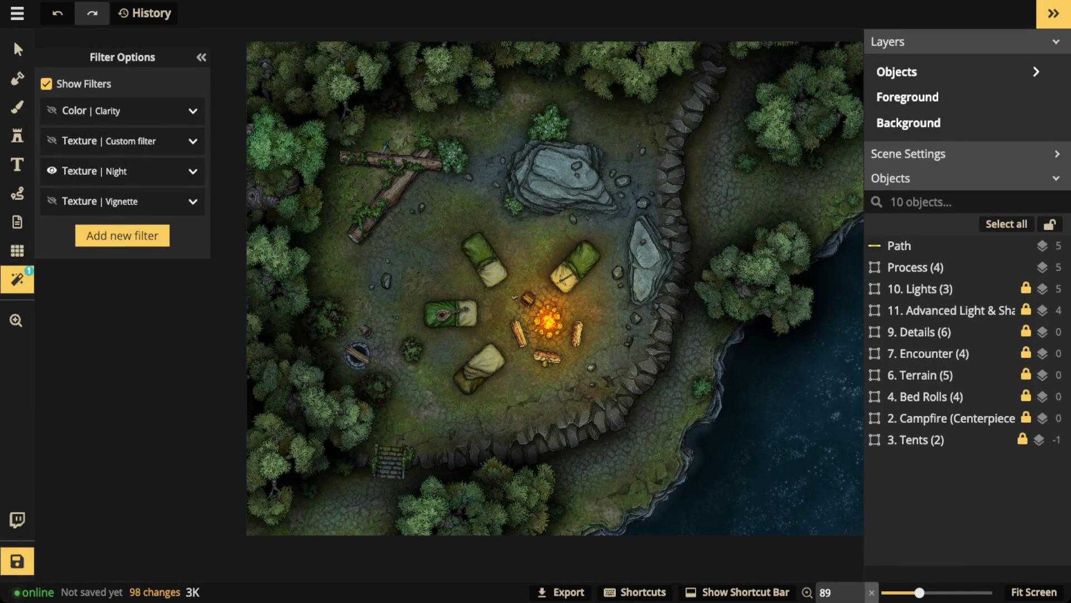
pyautogui.click(193, 172)
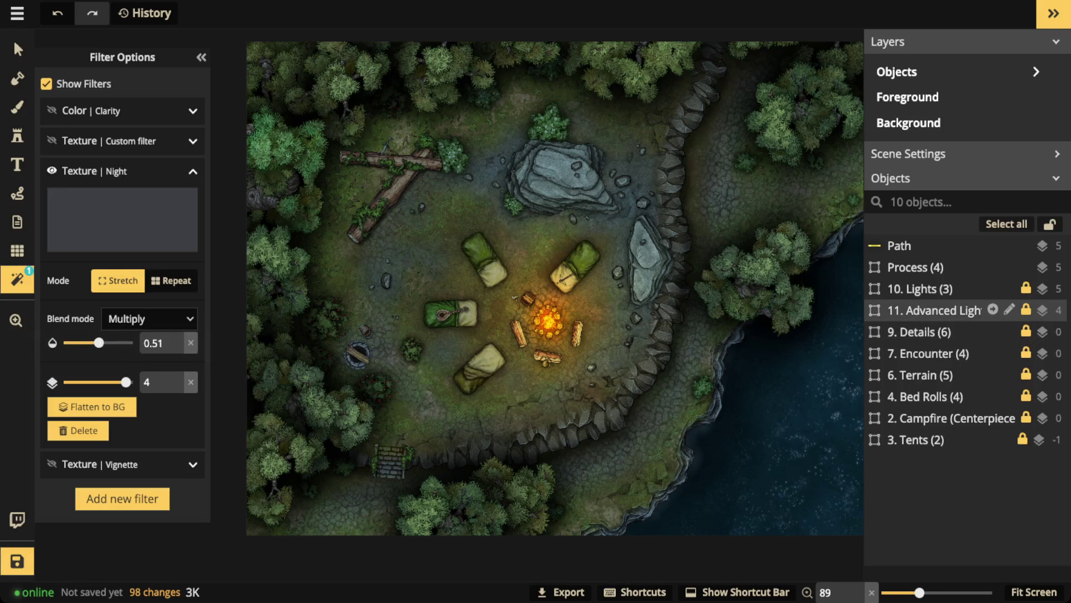
# Try the 10. Lights group on layer 4, return it to layer 5, and enlarge it evenly around the campfire
pyautogui.click(938, 289)
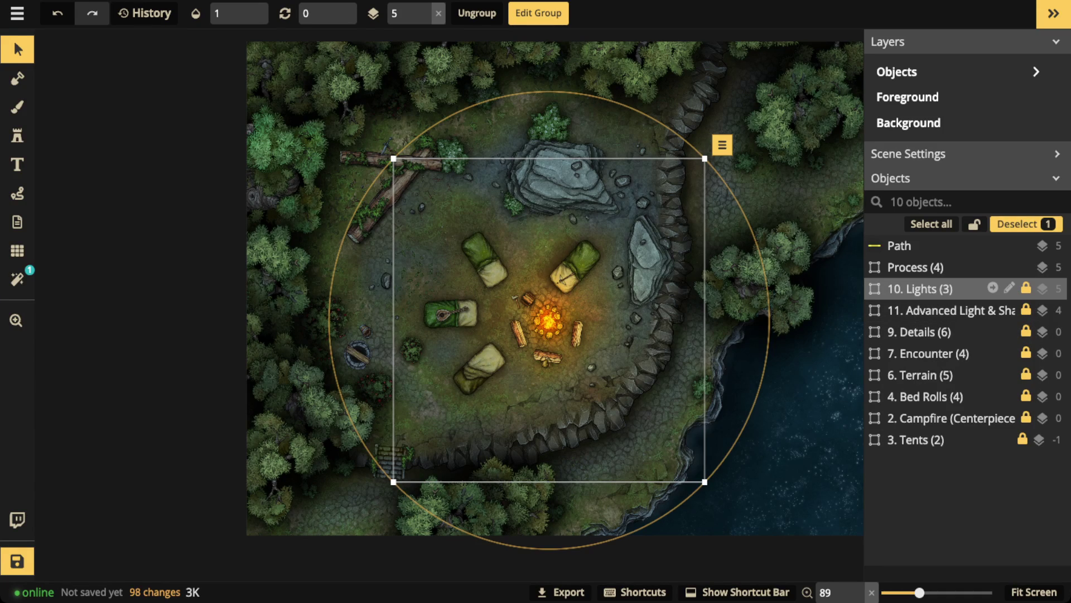
pyautogui.click(424, 20)
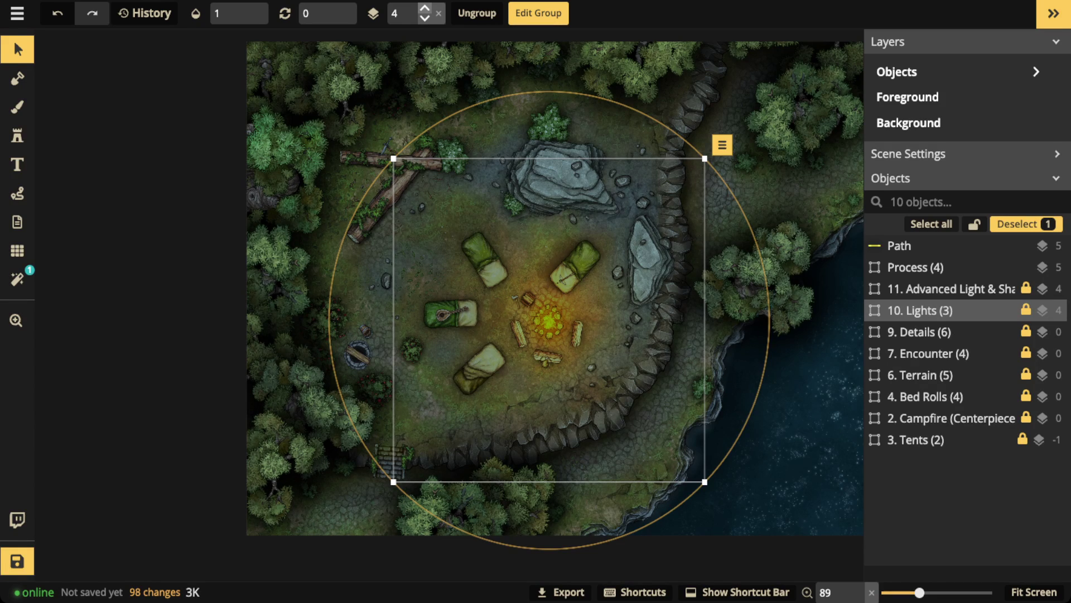
pyautogui.click(425, 8)
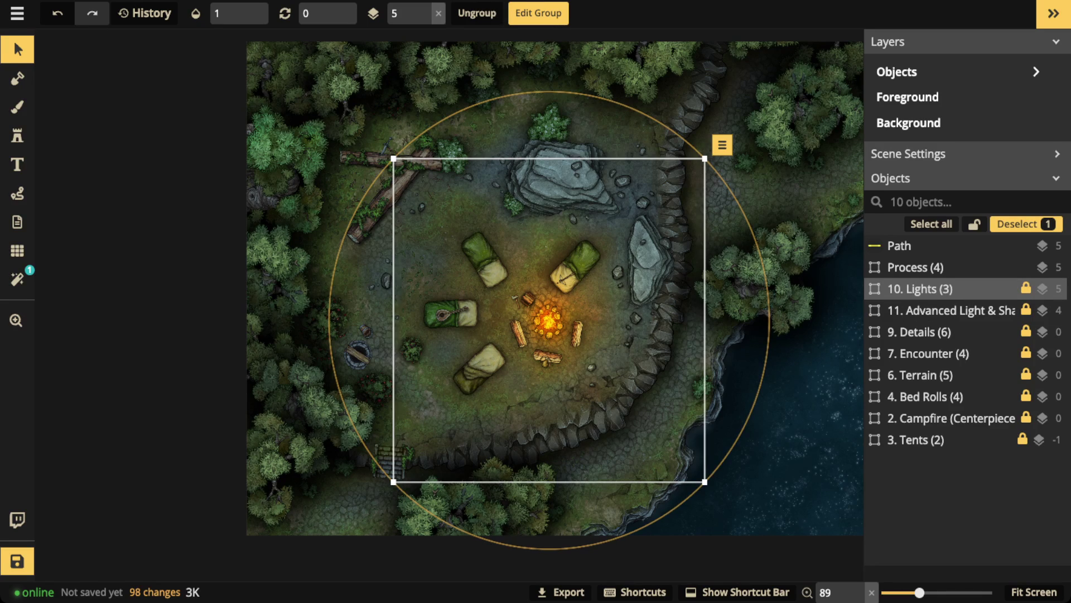
pyautogui.moveTo(705, 482); pyautogui.dragTo(752, 530)
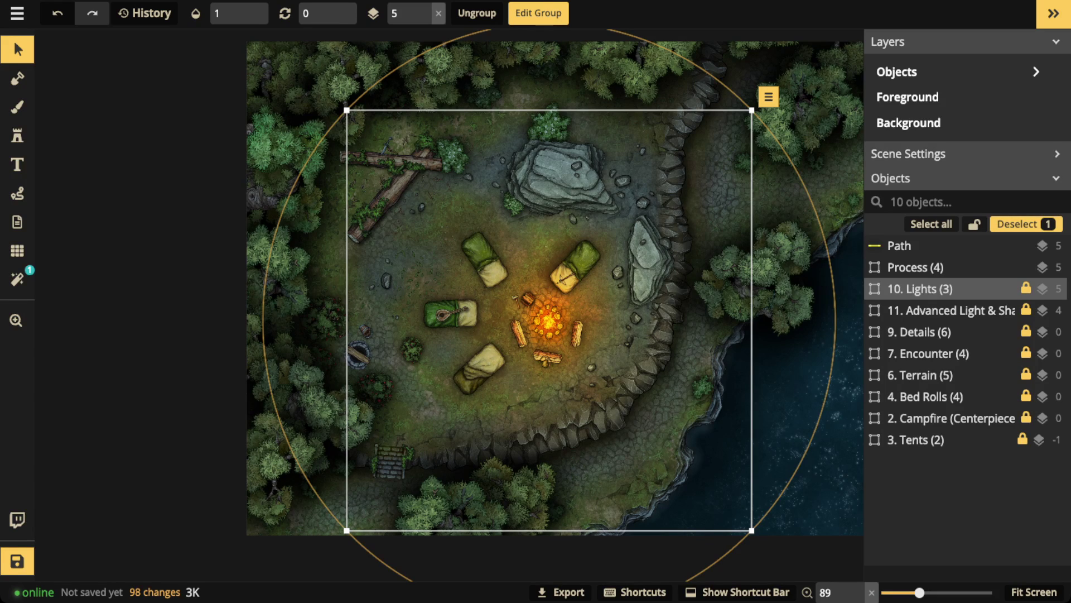
pyautogui.press('Escape')
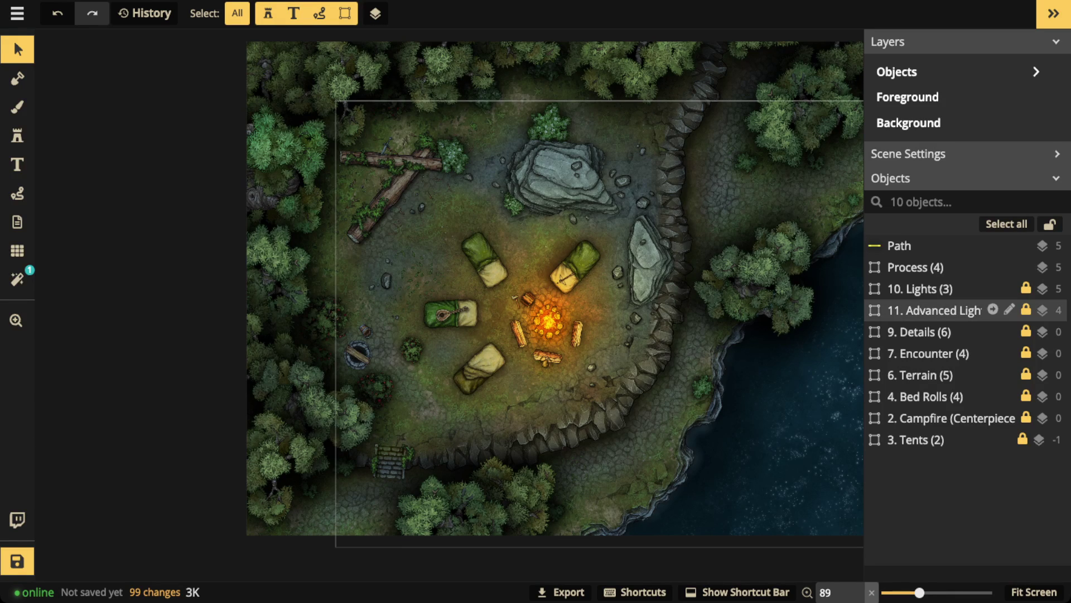
# Reveal the 11. Advanced Light group by setting its opacity to 1, and select the Shadows group inside it
pyautogui.click(943, 310)
pyautogui.click(993, 309)
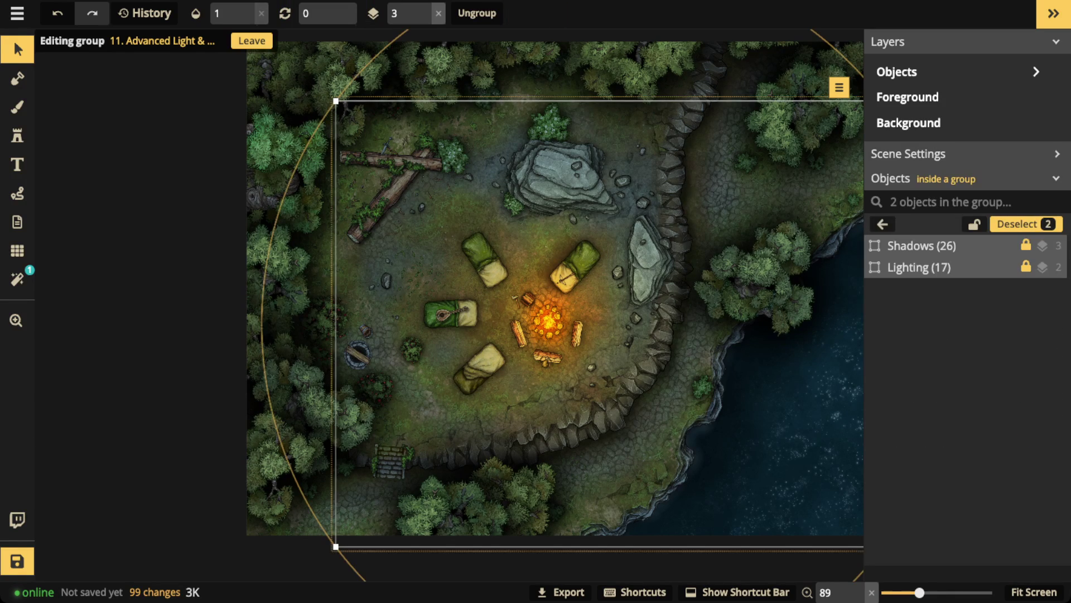
pyautogui.click(922, 246)
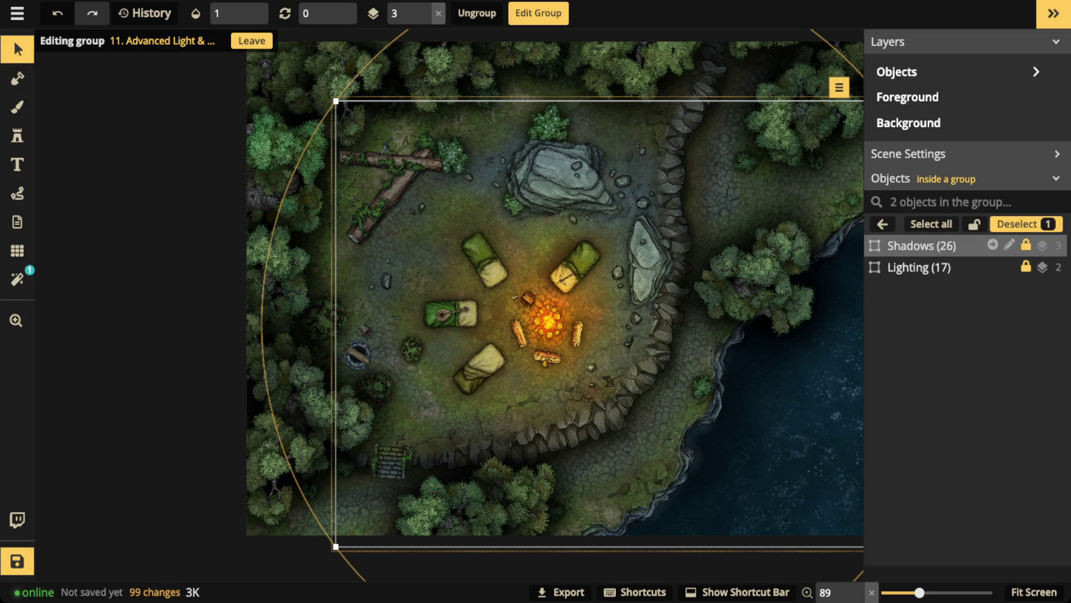
pyautogui.click(883, 224)
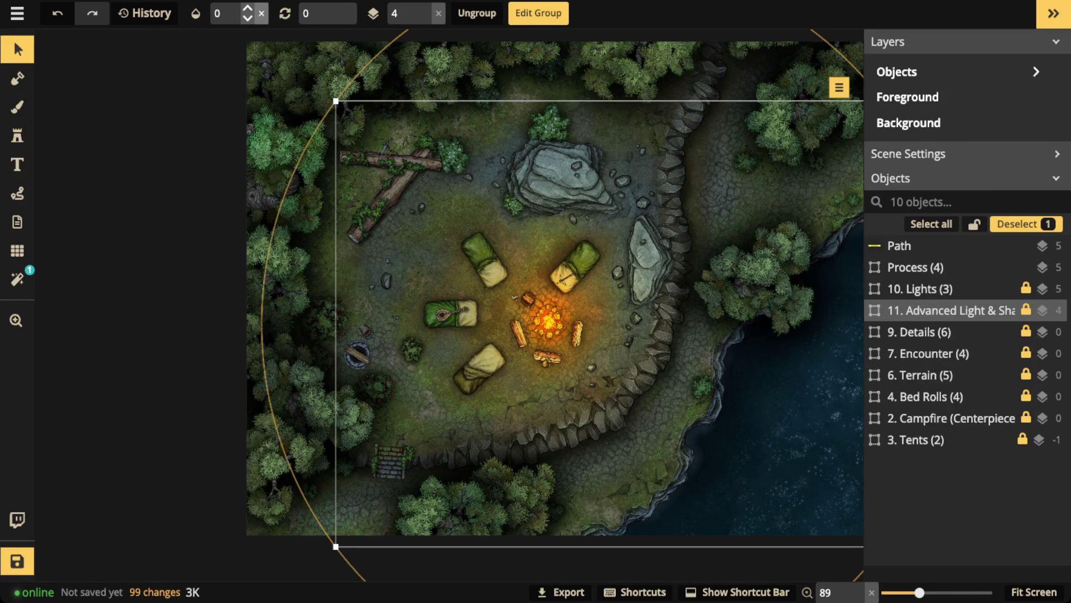
pyautogui.click(261, 13)
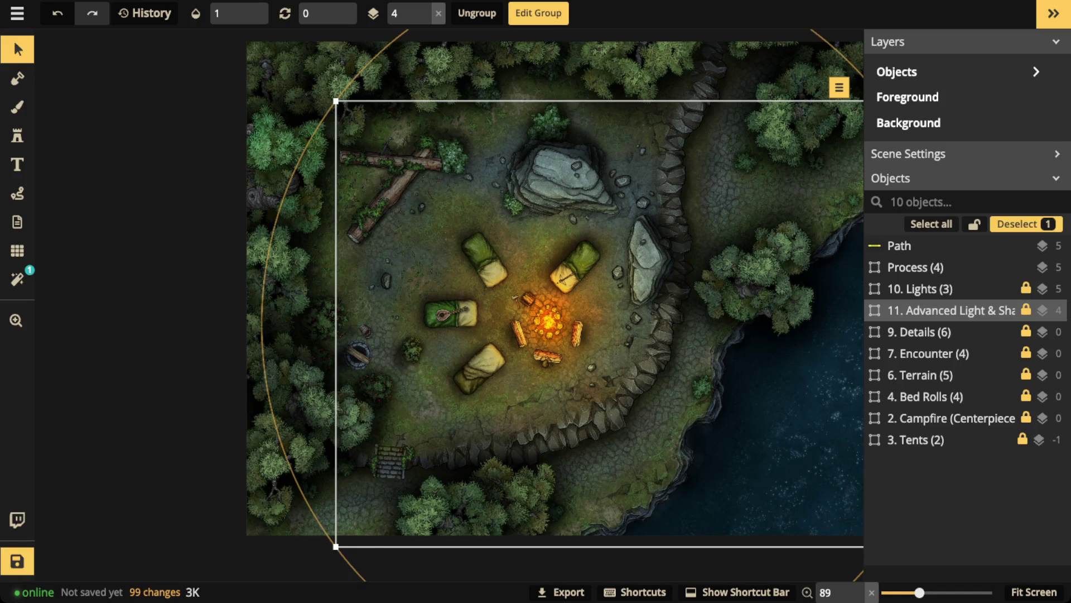
pyautogui.click(1010, 310)
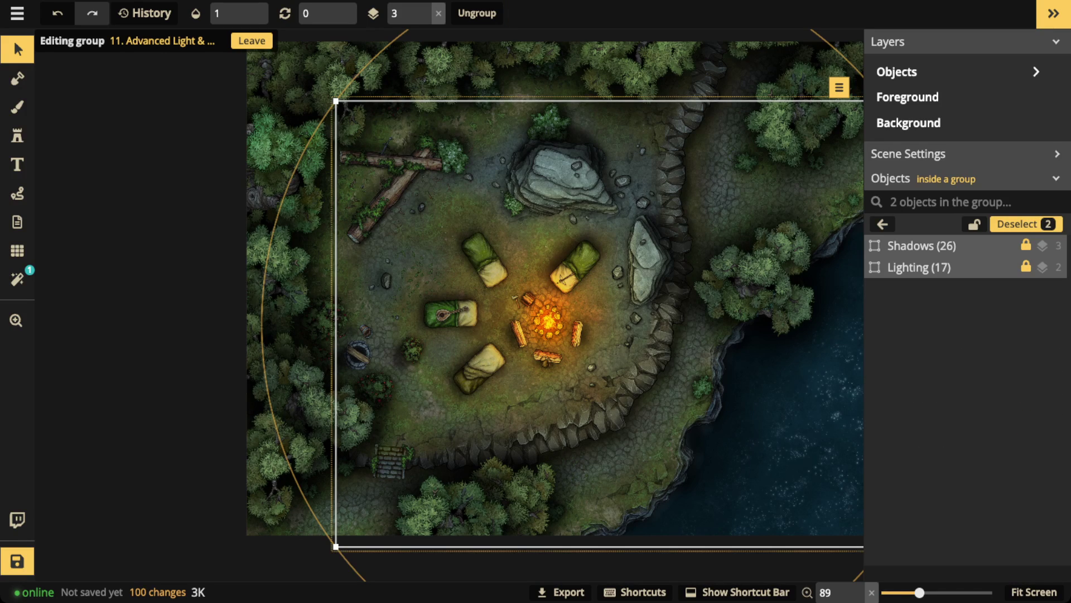
pyautogui.click(930, 245)
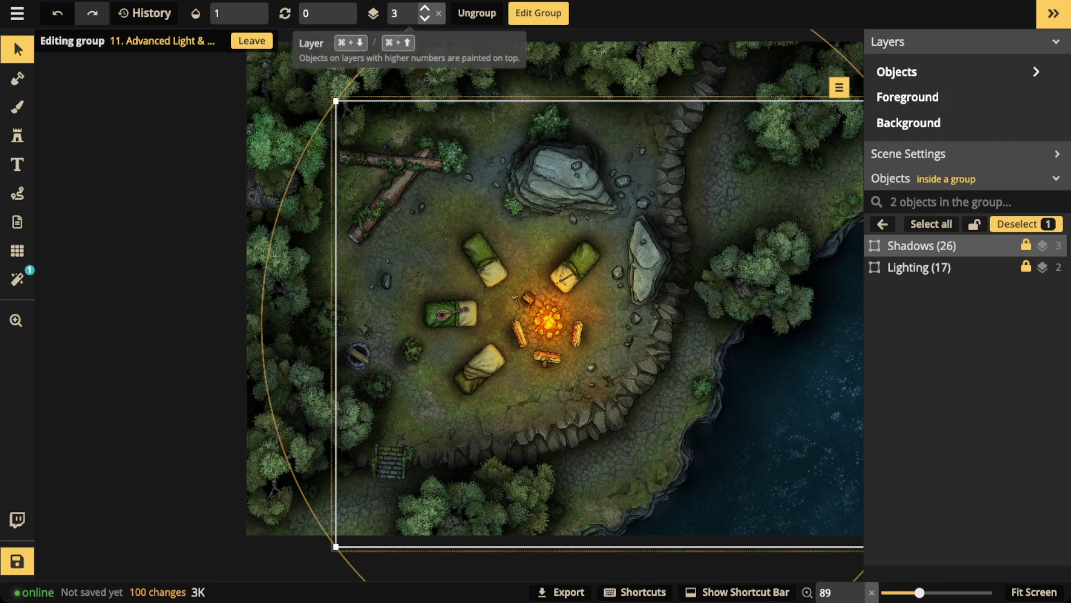
# Fade the Shadows group to opacity 0 and restore it to 1 to compare the effect
pyautogui.click(220, 13)
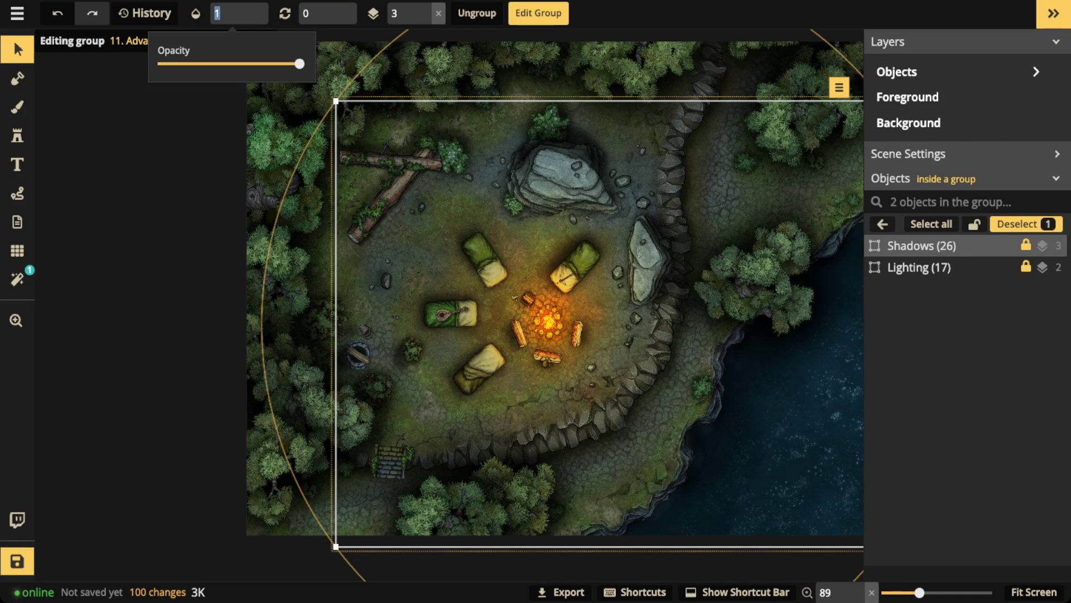
pyautogui.moveTo(300, 64); pyautogui.dragTo(157, 64)
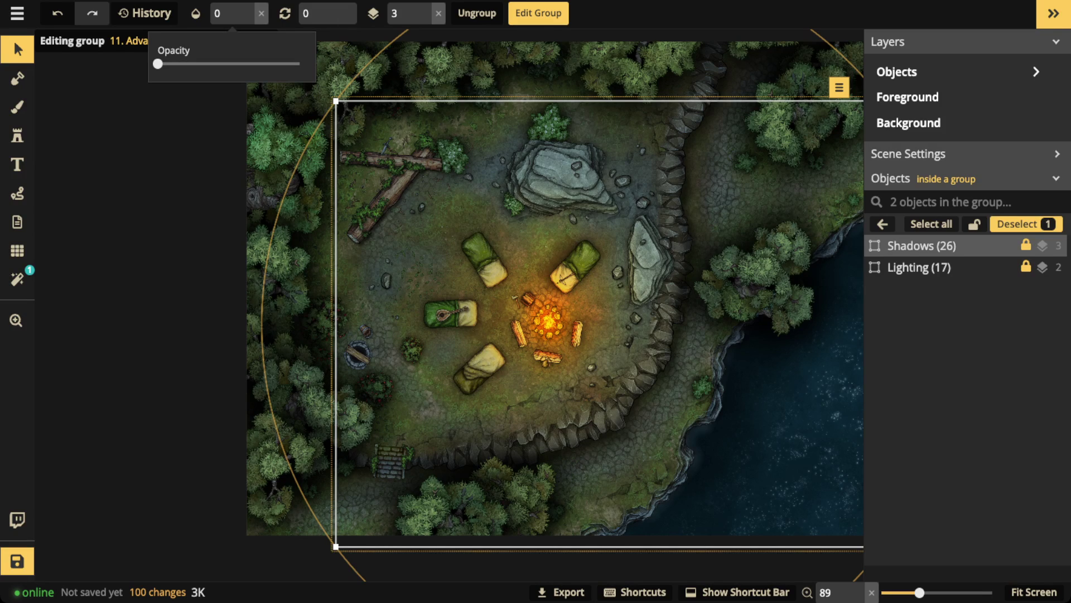
pyautogui.moveTo(158, 64); pyautogui.dragTo(299, 64)
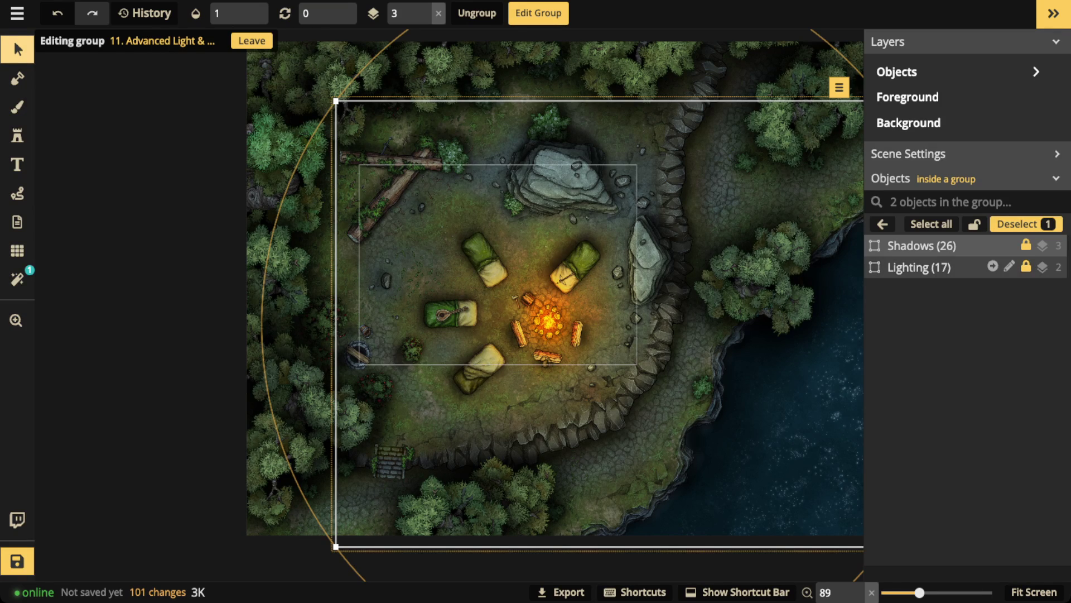
# Inside the Shadows group, delete the large rock's shadow path and redraw it freehand behind the rock as a blurred black path
pyautogui.click(1009, 245)
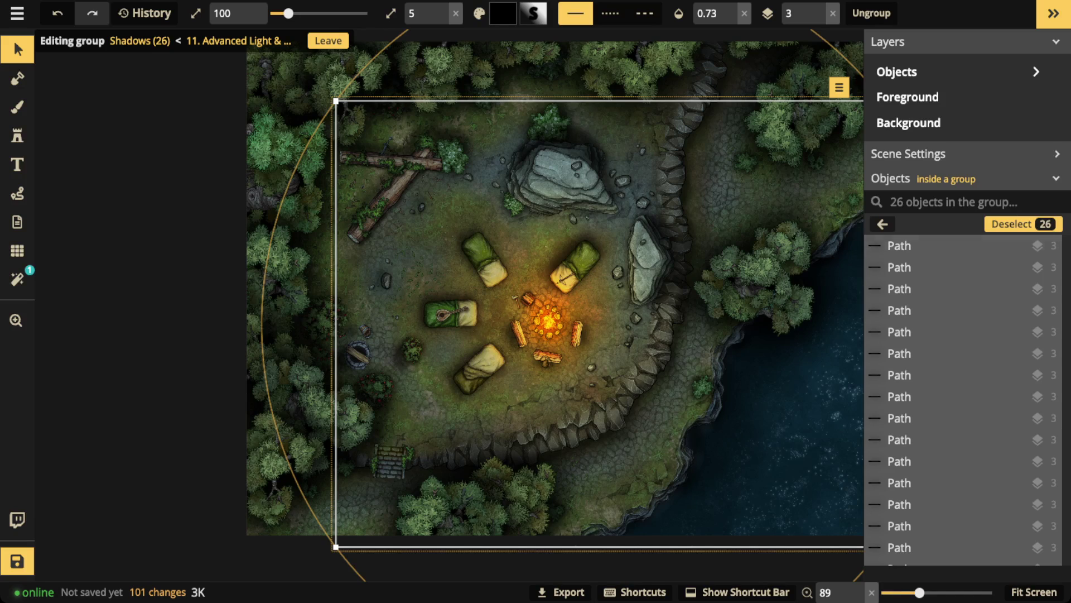
pyautogui.click(567, 156)
pyautogui.press('Delete')
pyautogui.press('p')
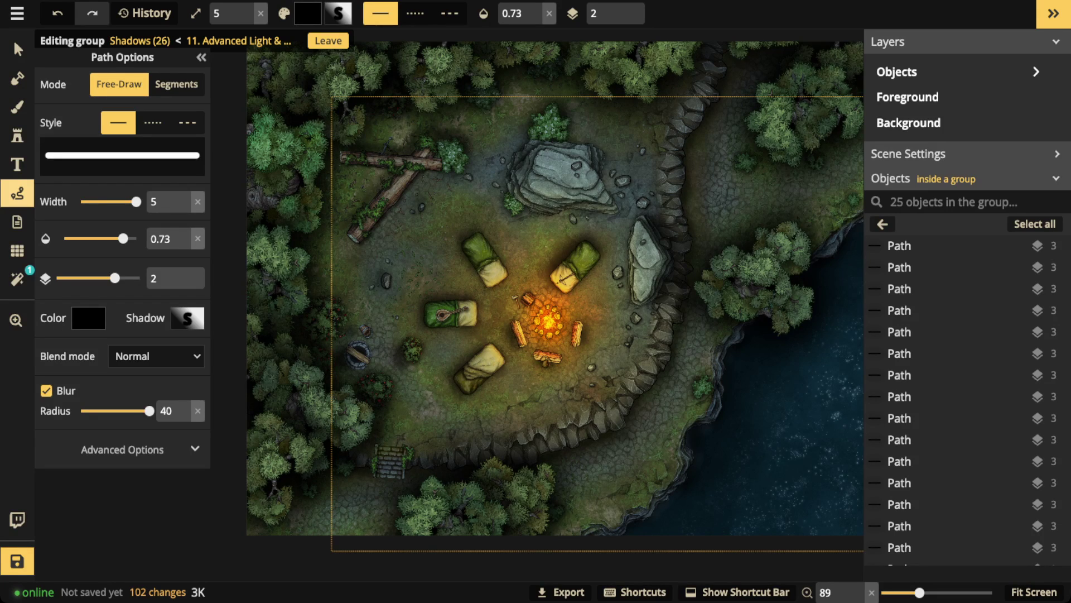
pyautogui.moveTo(592, 151)
pyautogui.mouseDown()
pyautogui.moveTo(599, 161)
pyautogui.moveTo(539, 134)
pyautogui.moveTo(530, 146)
pyautogui.moveTo(577, 141)
pyautogui.moveTo(604, 159)
pyautogui.moveTo(611, 186)
pyautogui.moveTo(604, 165)
pyautogui.moveTo(569, 138)
pyautogui.moveTo(544, 137)
pyautogui.moveTo(604, 150)
pyautogui.moveTo(614, 193)
pyautogui.mouseUp()
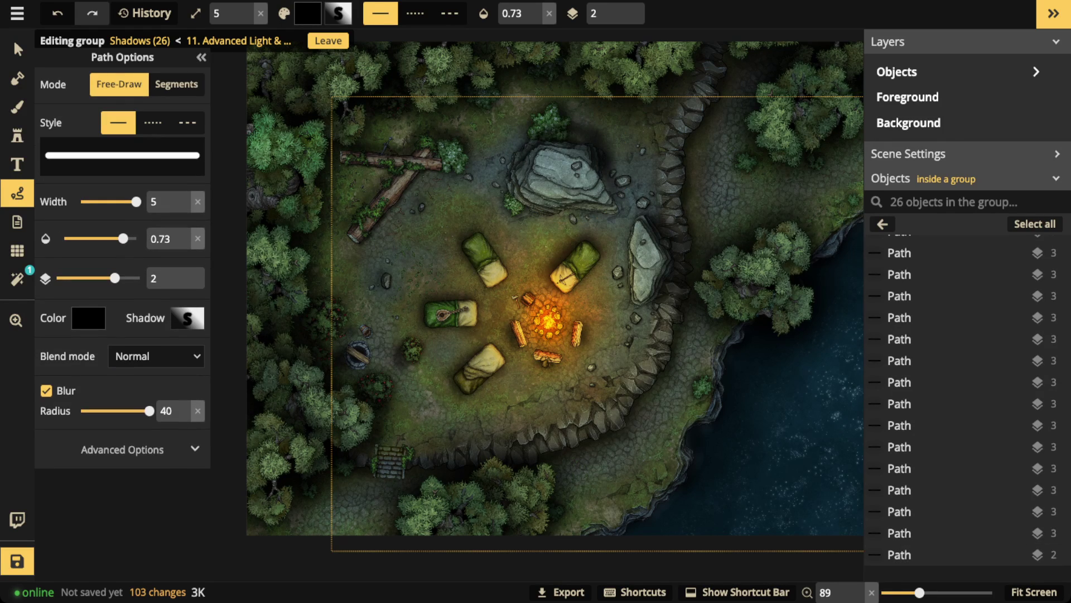
pyautogui.click(17, 49)
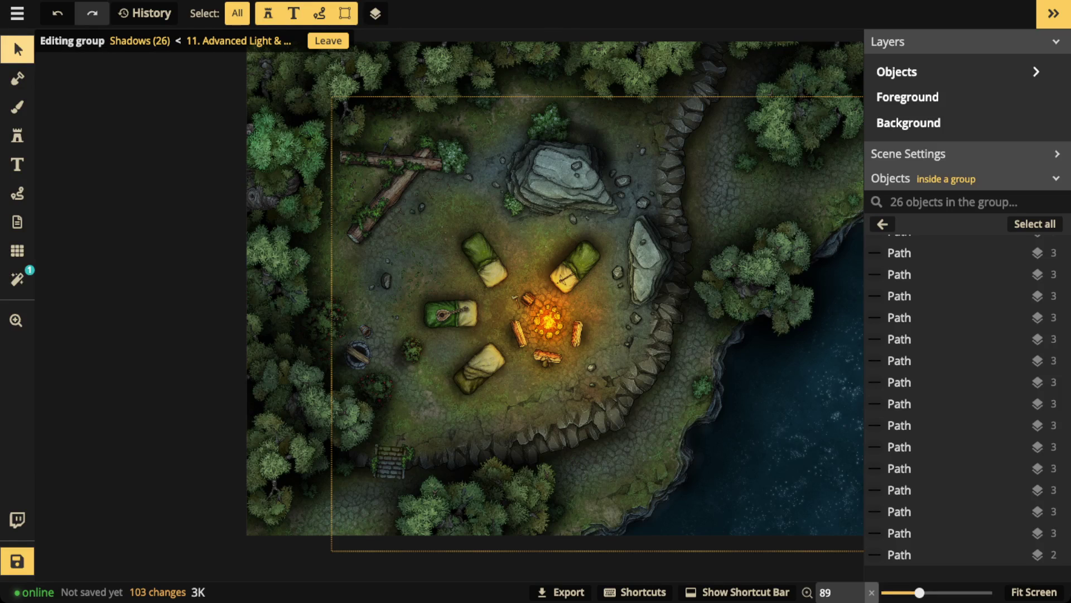
# Leave the Shadows group and its parent group to return to the top-level objects
pyautogui.scroll(-2, 524, 295)
pyautogui.moveTo(502, 301); pyautogui.dragTo(548, 299)
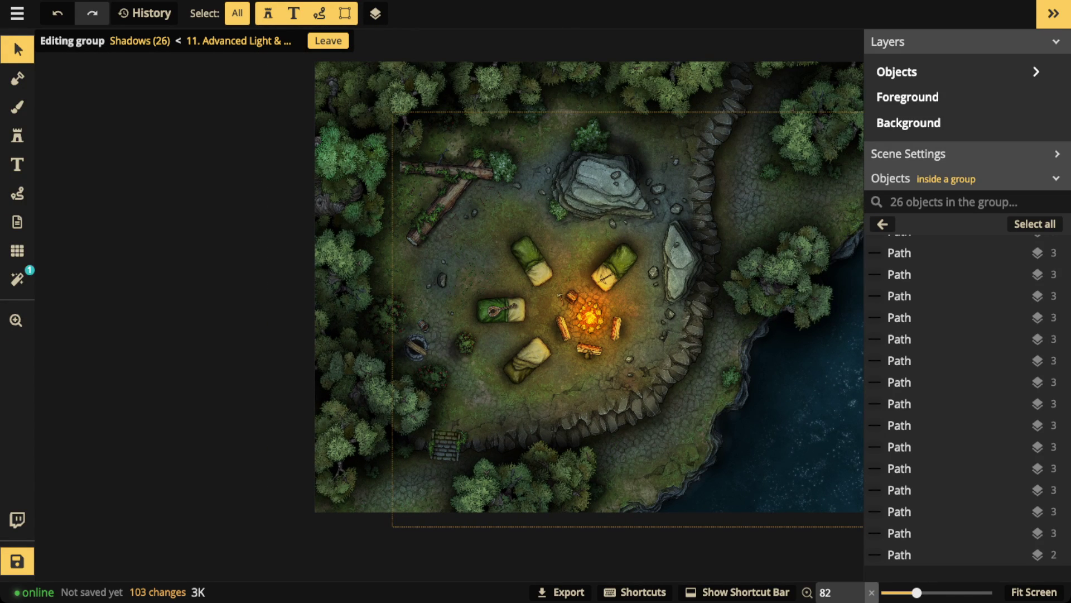
pyautogui.click(17, 194)
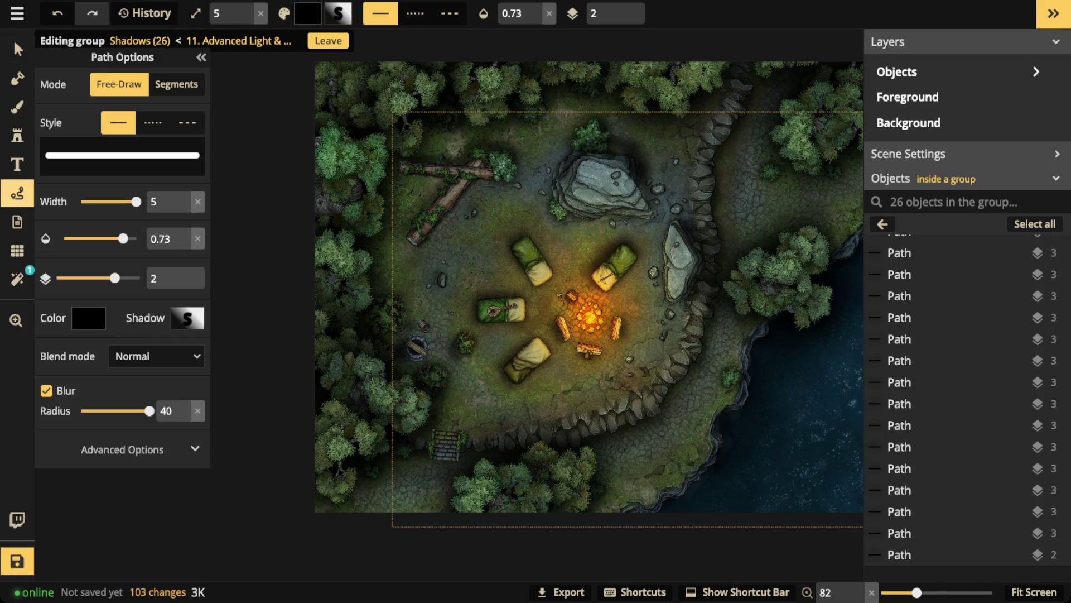
pyautogui.click(18, 49)
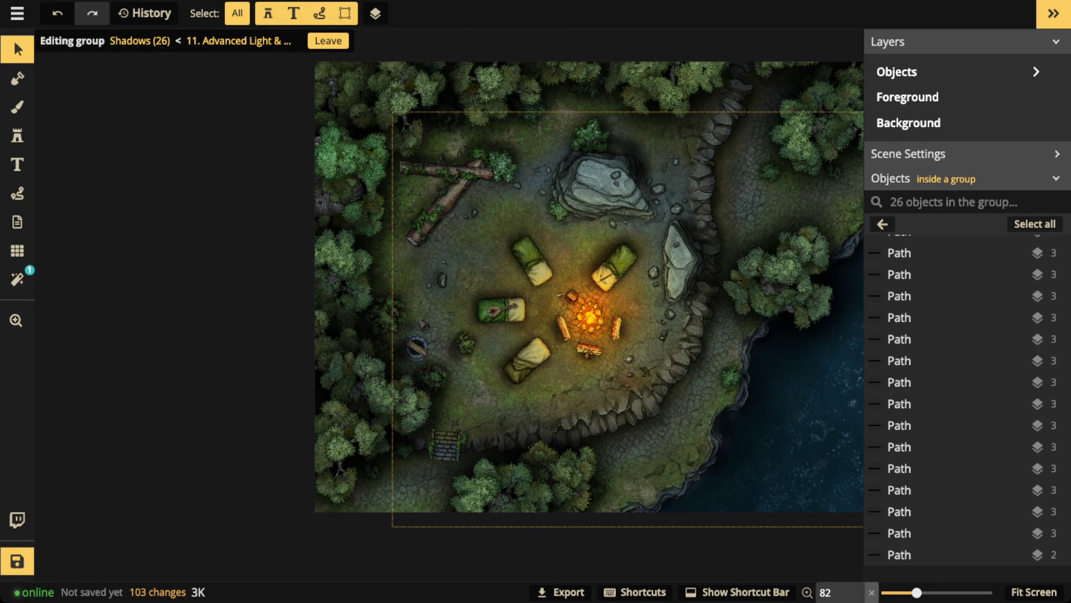
pyautogui.press('Escape')
pyautogui.press('Escape')
# Pick up the yellow style of the existing path outside the map, and circle the campfire freehand with it
pyautogui.moveTo(242, 536); pyautogui.dragTo(288, 448)
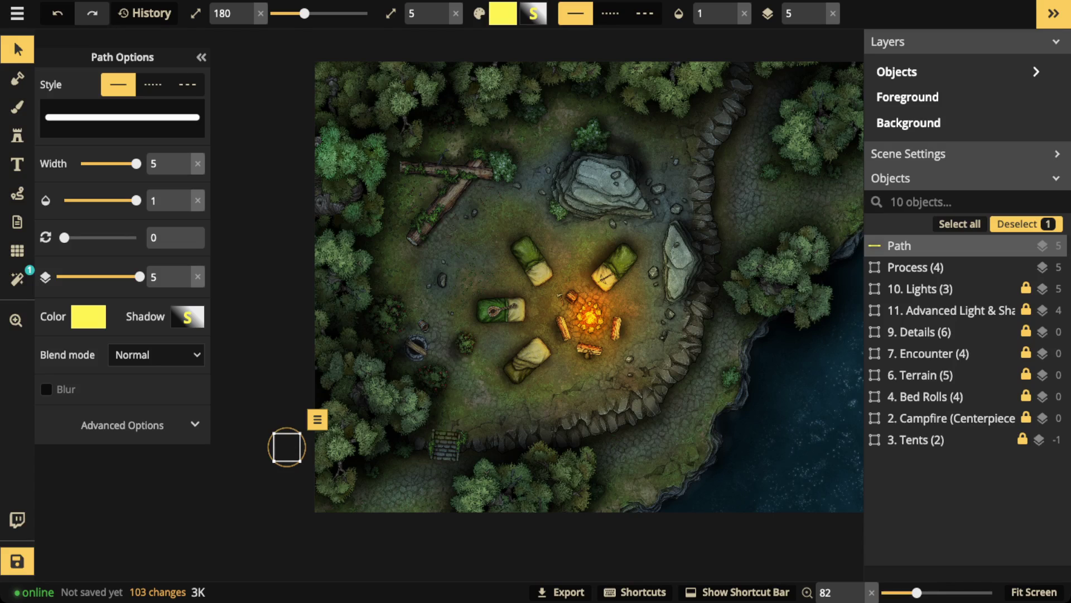
pyautogui.click(18, 193)
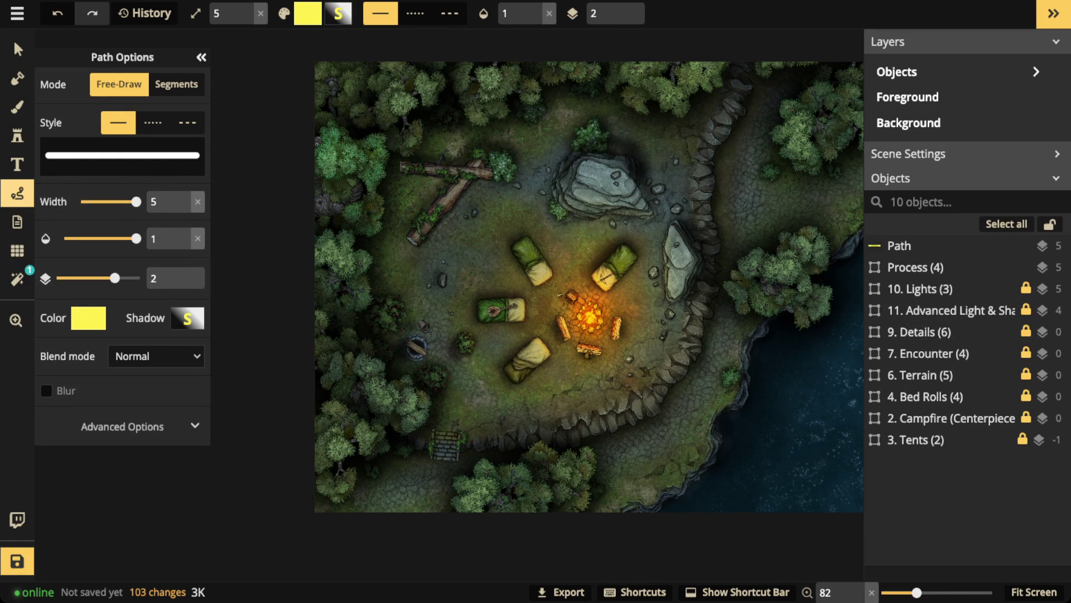
pyautogui.click(202, 57)
pyautogui.moveTo(599, 285)
pyautogui.mouseDown()
pyautogui.moveTo(563, 307)
pyautogui.moveTo(563, 328)
pyautogui.moveTo(618, 321)
pyautogui.moveTo(590, 285)
pyautogui.mouseUp()
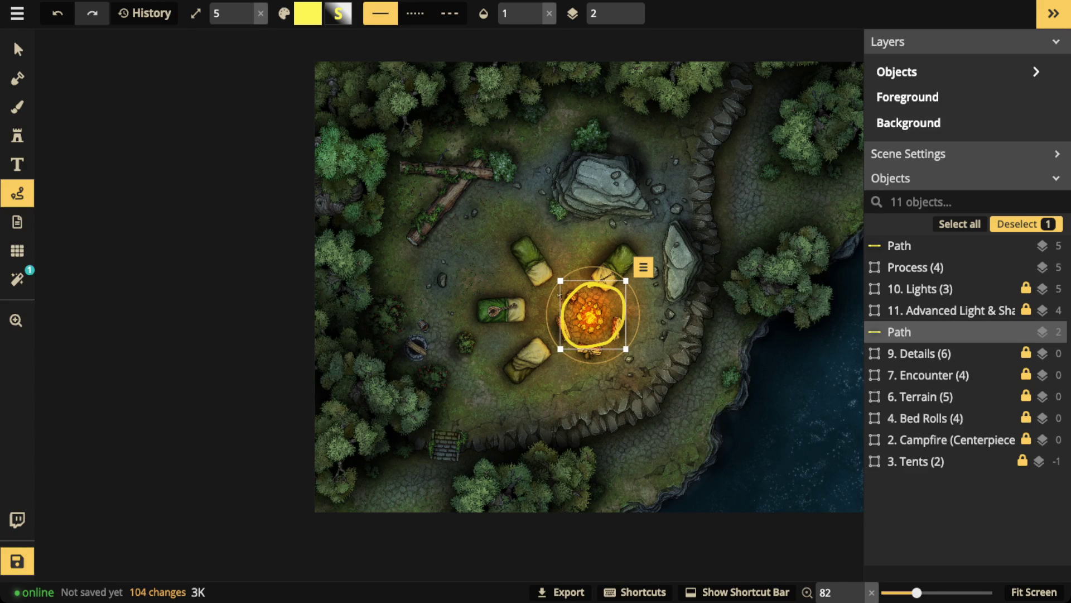
pyautogui.press('Escape')
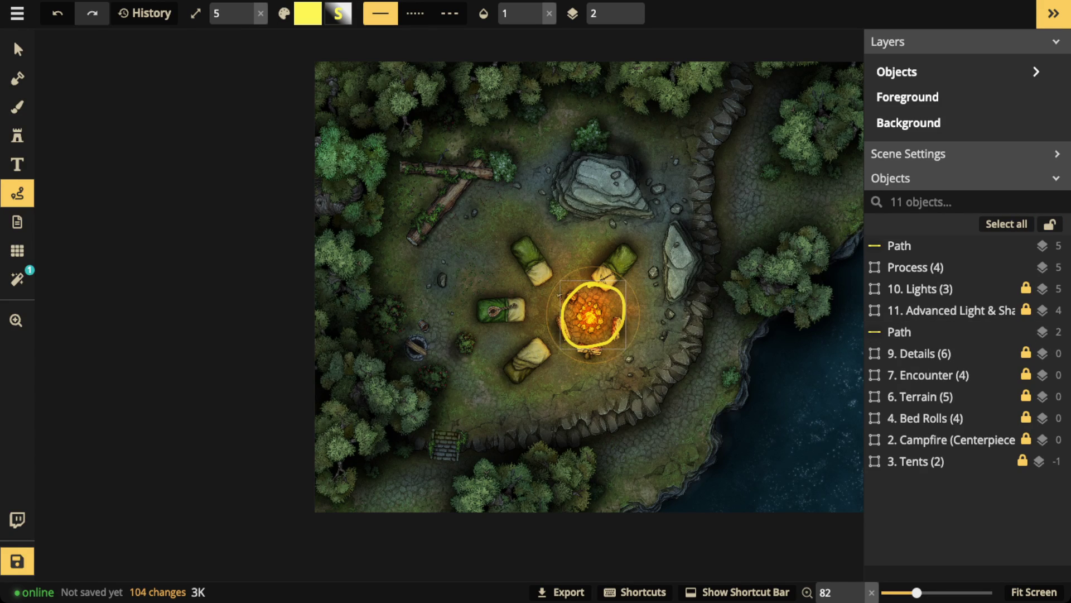
# Draw yellow arrows from the campfire to the two rocks, and outline the shadow areas on their far sides
pyautogui.moveTo(597, 284)
pyautogui.mouseDown()
pyautogui.moveTo(598, 200)
pyautogui.moveTo(603, 213)
pyautogui.moveTo(567, 175)
pyautogui.moveTo(576, 143)
pyautogui.moveTo(606, 129)
pyautogui.moveTo(646, 169)
pyautogui.moveTo(651, 202)
pyautogui.moveTo(599, 159)
pyautogui.moveTo(564, 187)
pyautogui.mouseUp()
pyautogui.moveTo(624, 300)
pyautogui.mouseDown()
pyautogui.moveTo(661, 275)
pyautogui.moveTo(663, 290)
pyautogui.mouseUp()
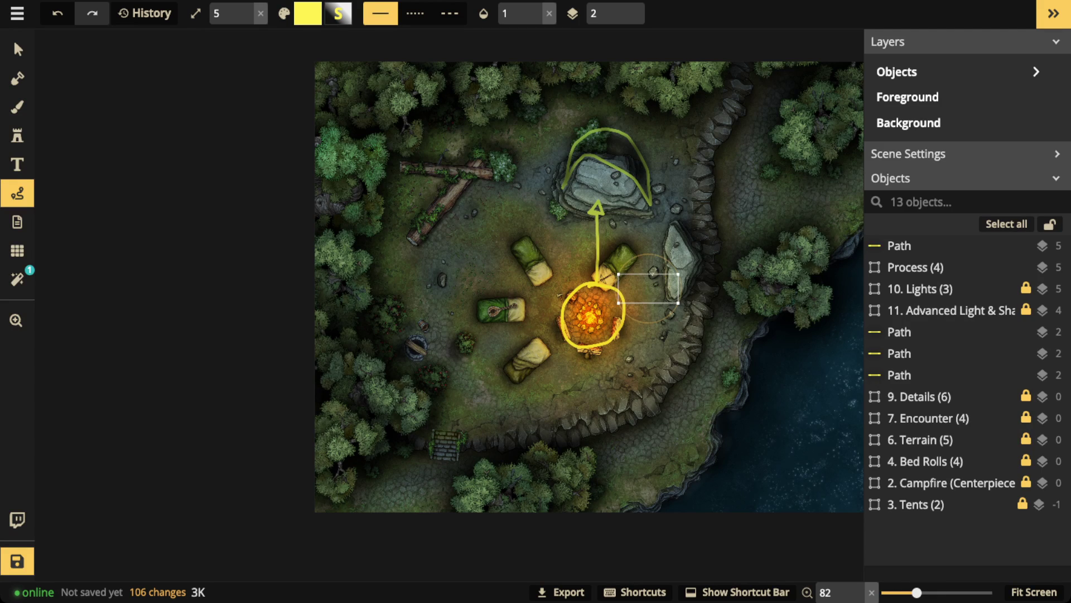
pyautogui.moveTo(682, 220)
pyautogui.mouseDown()
pyautogui.moveTo(703, 283)
pyautogui.moveTo(720, 251)
pyautogui.moveTo(684, 219)
pyautogui.mouseUp()
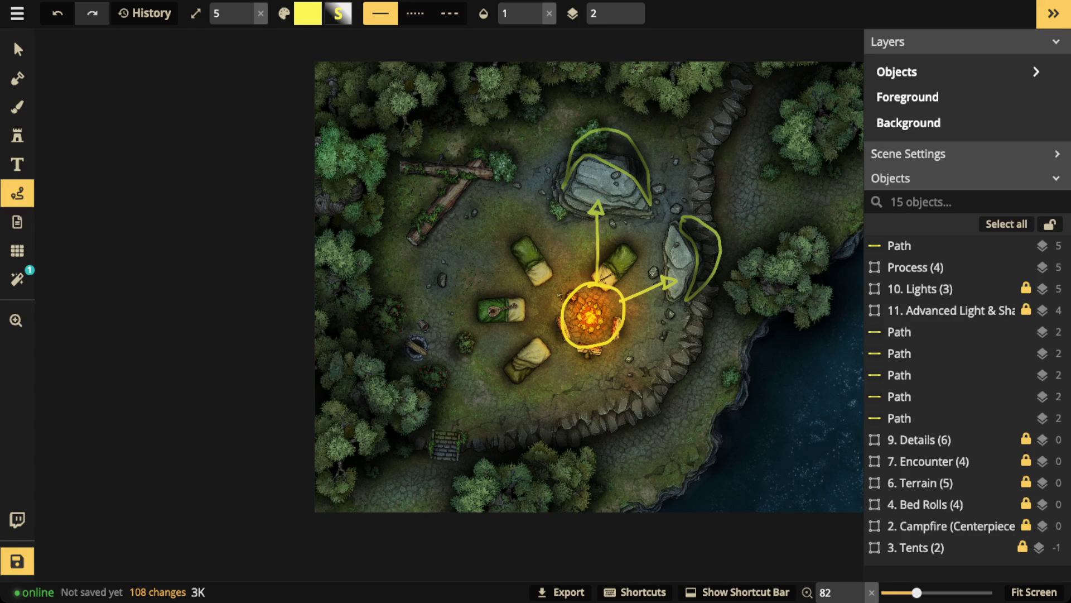
# Delete the yellow shadow outlines, both arrows and the circle around the campfire
pyautogui.click(17, 49)
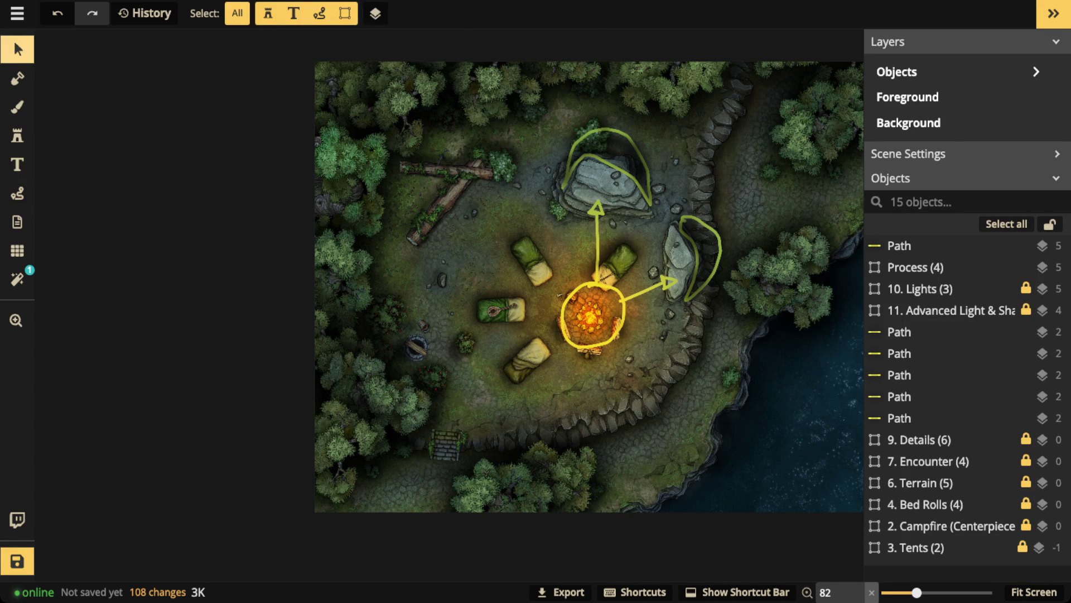
pyautogui.click(636, 178)
pyautogui.press('Delete')
pyautogui.click(697, 251)
pyautogui.press('Delete')
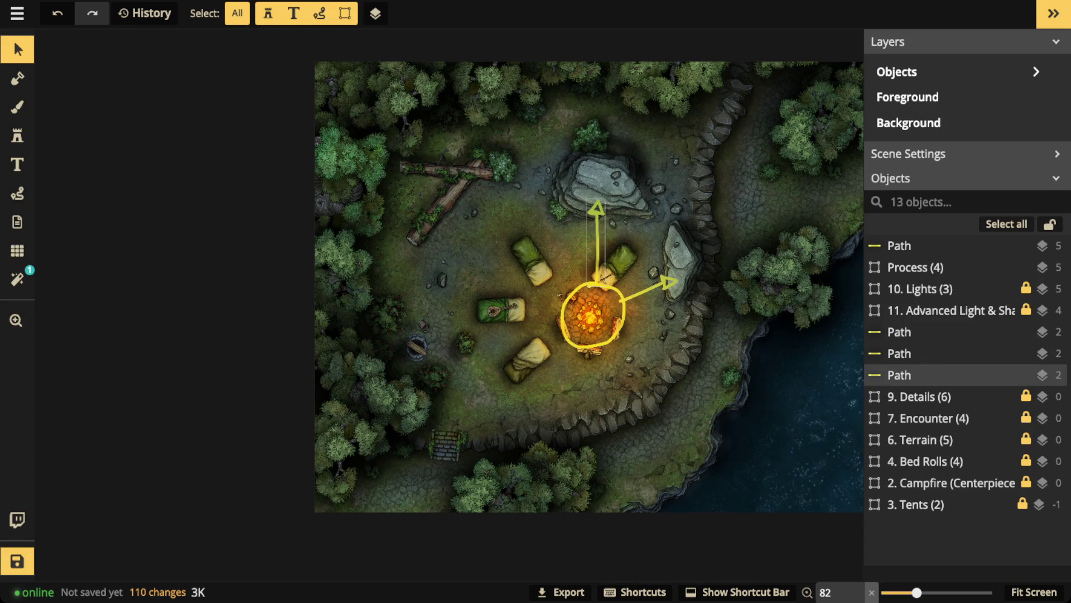
pyautogui.click(597, 245)
pyautogui.press('Delete')
pyautogui.click(614, 293)
pyautogui.press('Delete')
pyautogui.click(643, 291)
pyautogui.press('Delete')
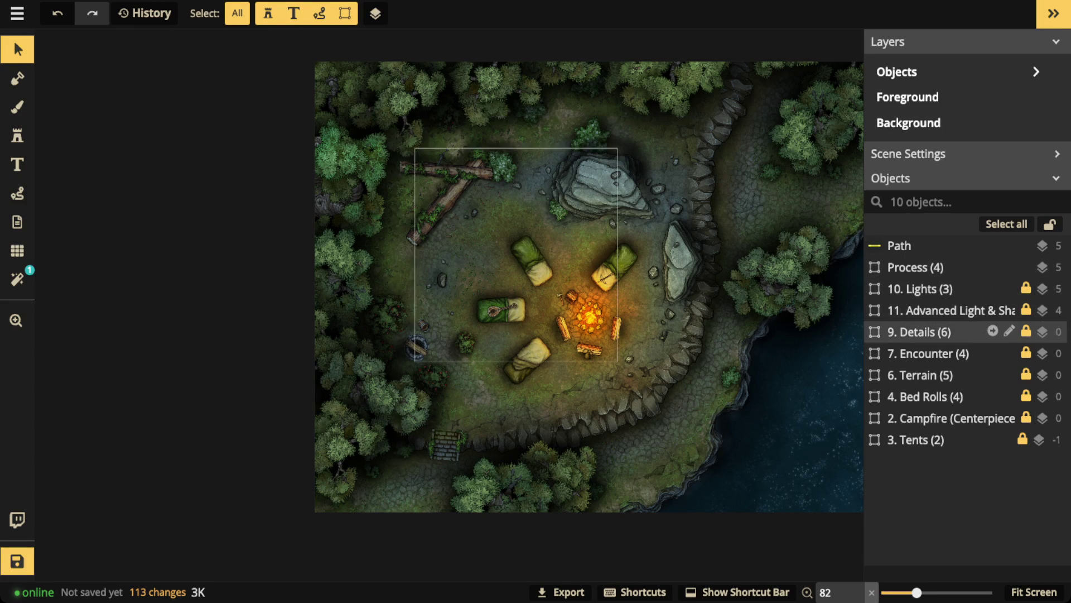
# Open the Lighting group inside 11. Advanced Light, and delete two orange light paths from the large rock
pyautogui.doubleClick(934, 310)
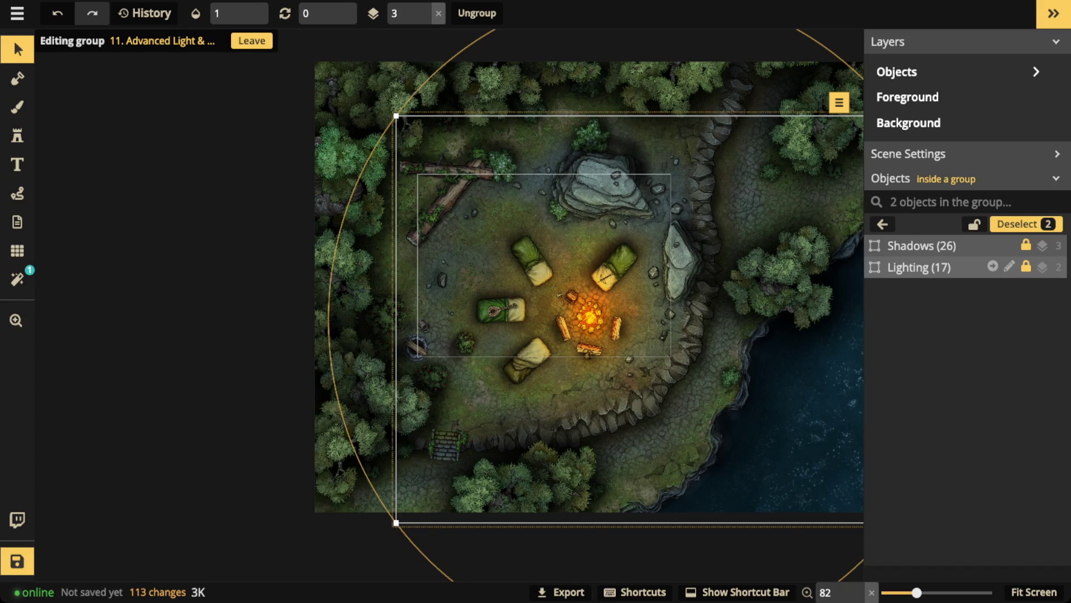
pyautogui.doubleClick(934, 267)
pyautogui.scroll(3, 626, 211)
pyautogui.scroll(5, 612, 213)
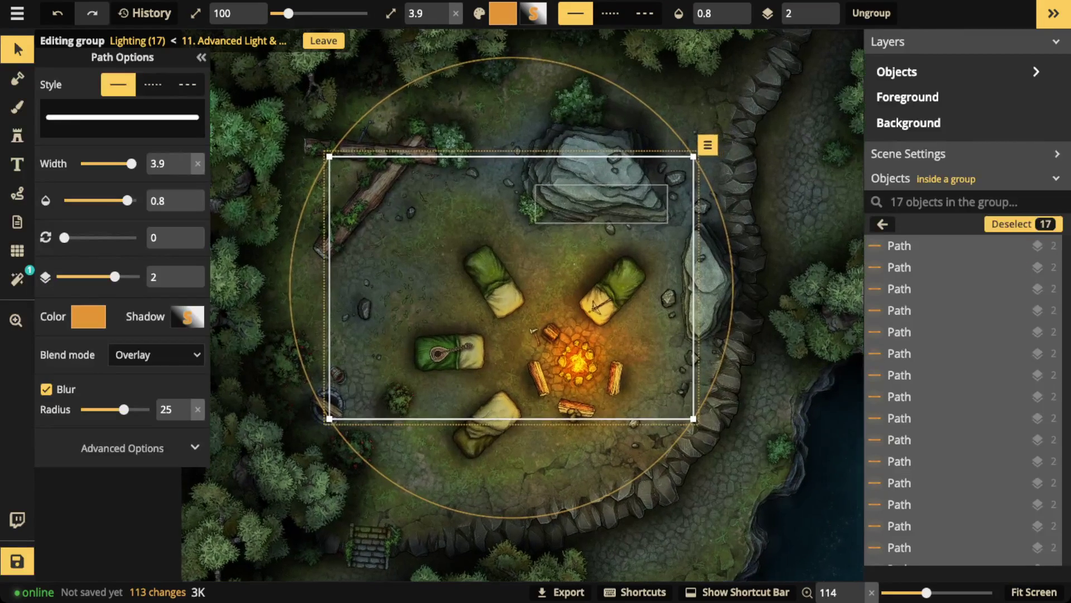
pyautogui.click(612, 214)
pyautogui.press('Delete')
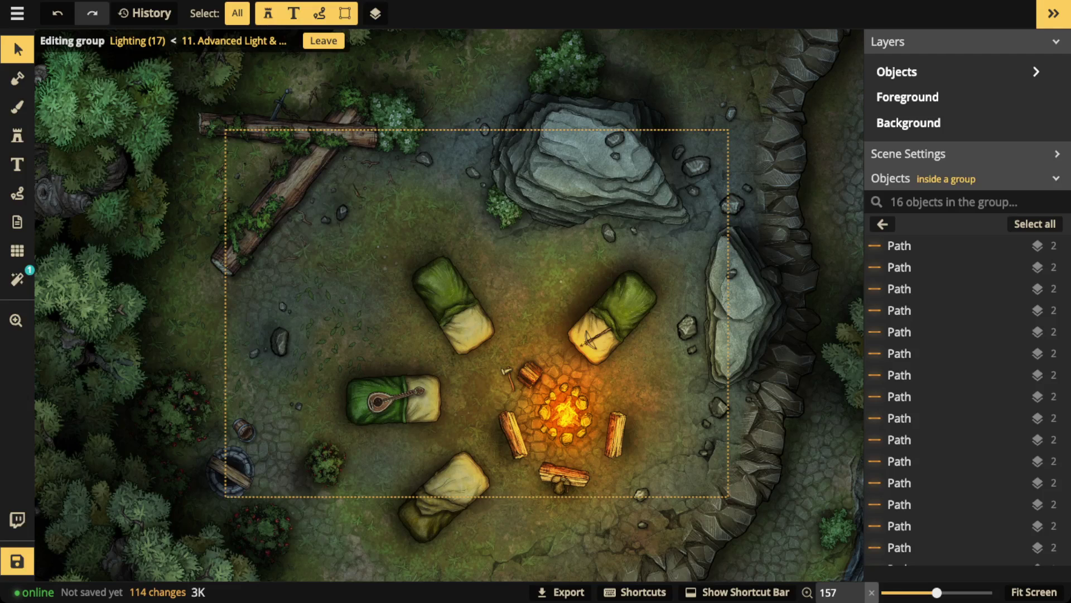
pyautogui.press('Delete')
# Set the free-draw path opacity to 0.5 and draw two orange light strokes along the large rock's edge facing the campfire
pyautogui.click(17, 194)
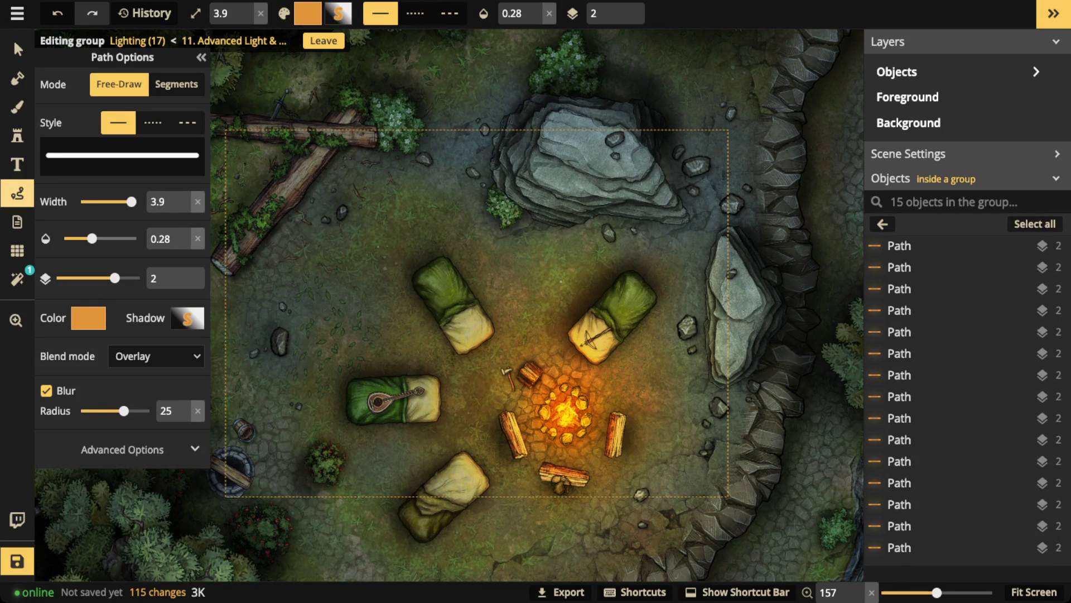
pyautogui.moveTo(92, 238); pyautogui.dragTo(109, 239)
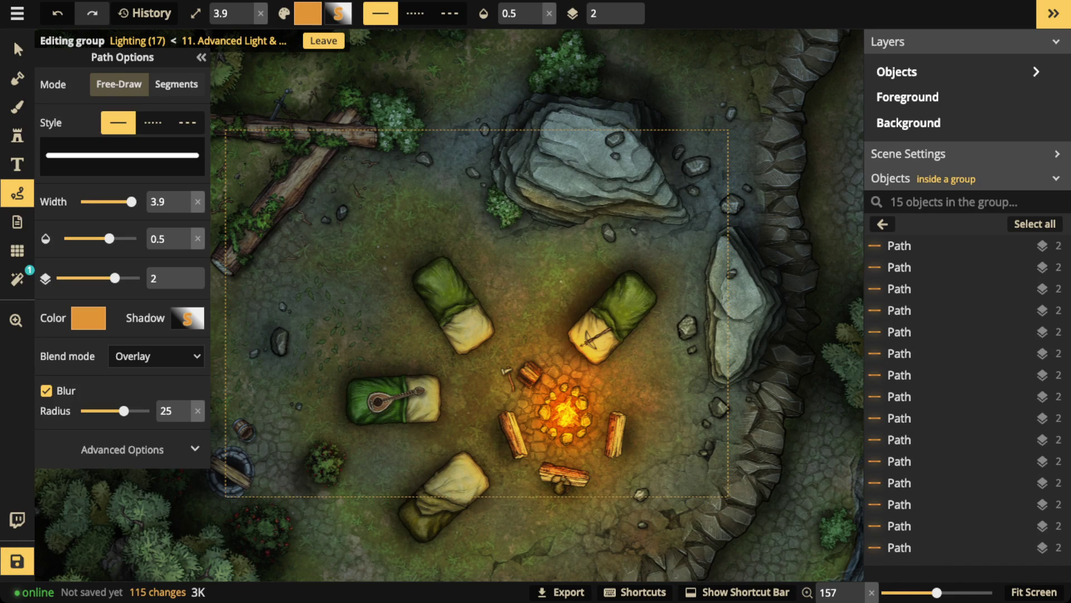
pyautogui.moveTo(511, 170); pyautogui.dragTo(666, 216)
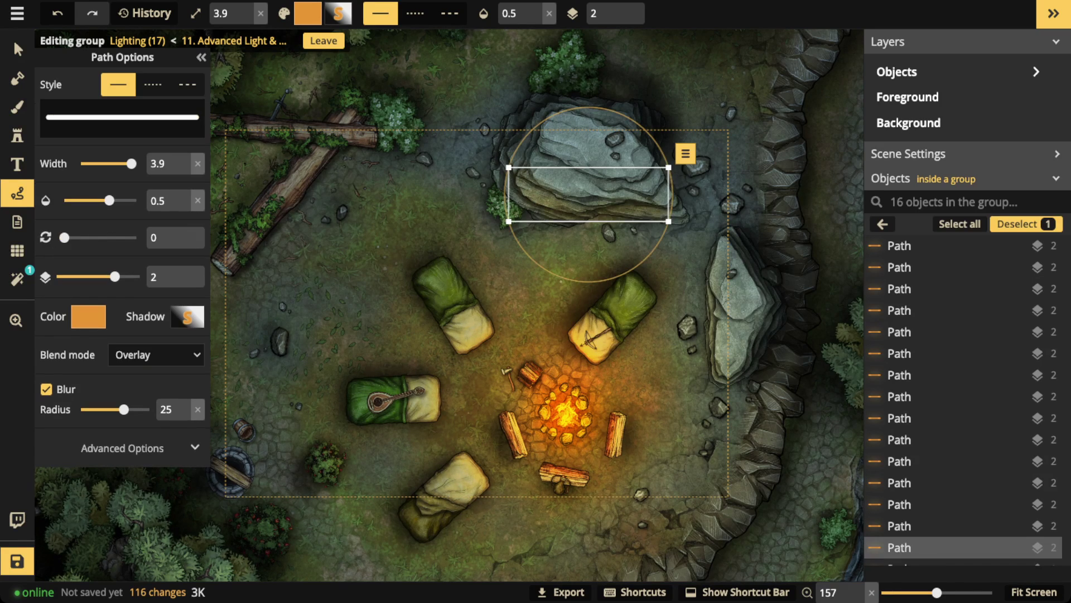
pyautogui.press('Escape')
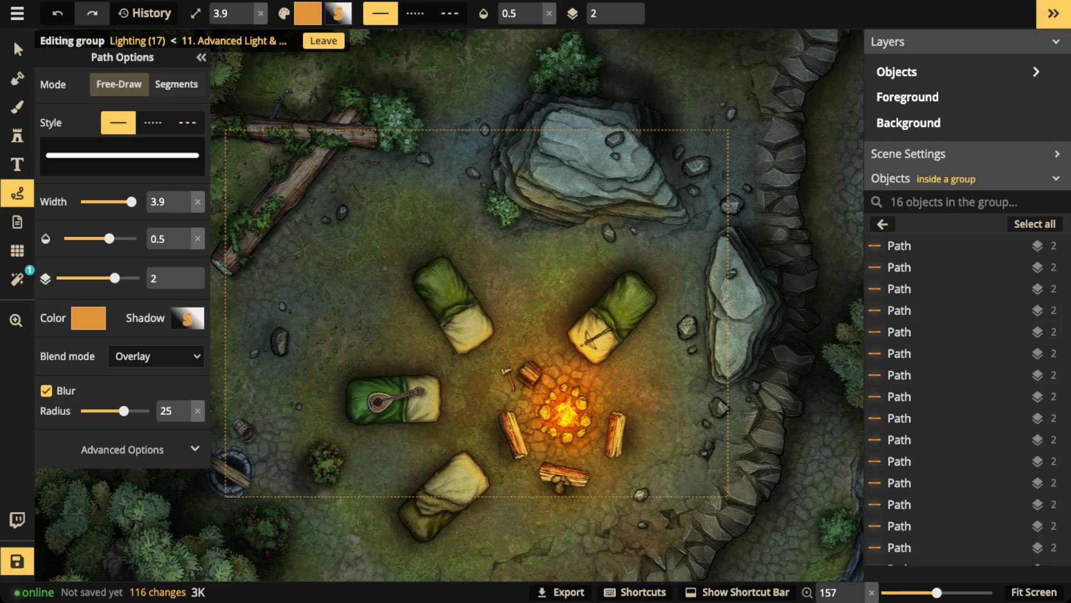
pyautogui.moveTo(520, 199); pyautogui.dragTo(646, 222)
pyautogui.press('Escape')
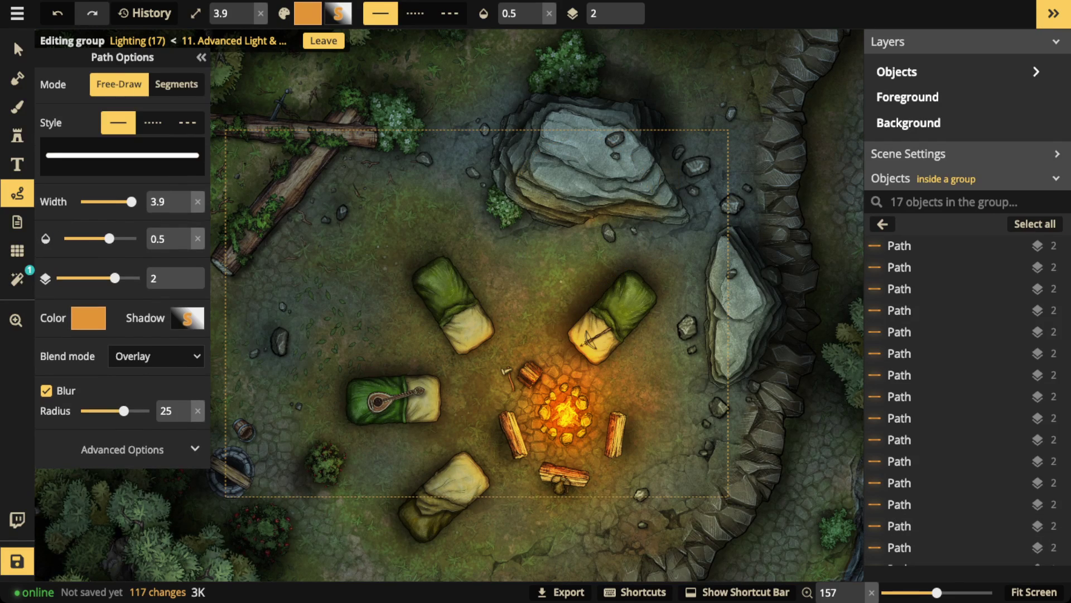
# Draw an orange light stroke down the smaller rock's edge facing the campfire, and leave the Lighting group
pyautogui.moveTo(719, 256); pyautogui.dragTo(718, 364)
pyautogui.press('Escape')
pyautogui.press('Escape')
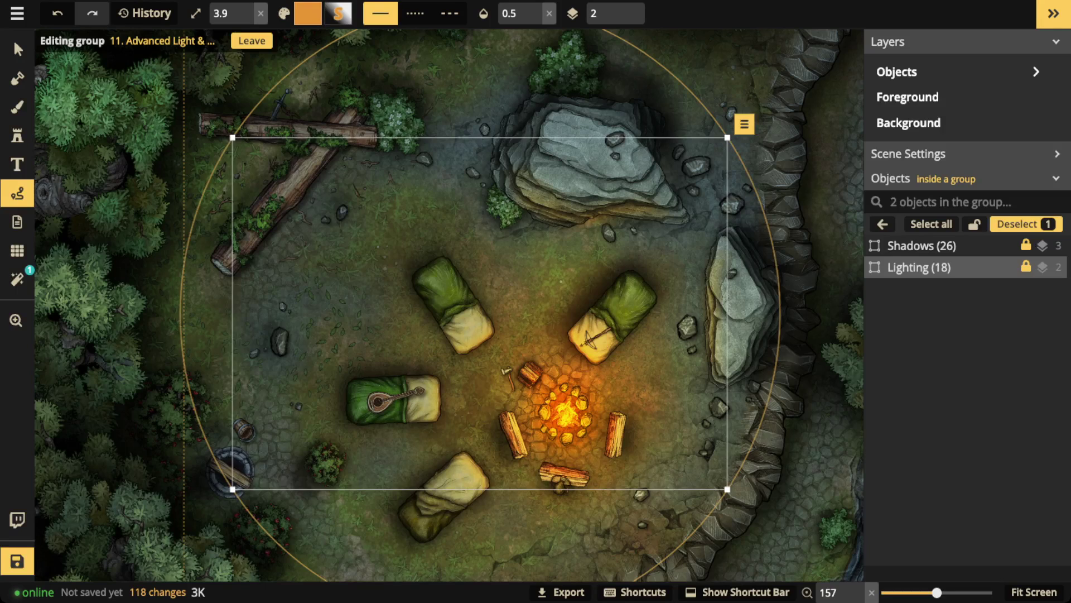
# Leave group editing and deselect the 11. Advanced Light group, undoing any accidental shift of the groups
pyautogui.moveTo(480, 313); pyautogui.dragTo(452, 353)
pyautogui.hotkey('ctrl', 'z')
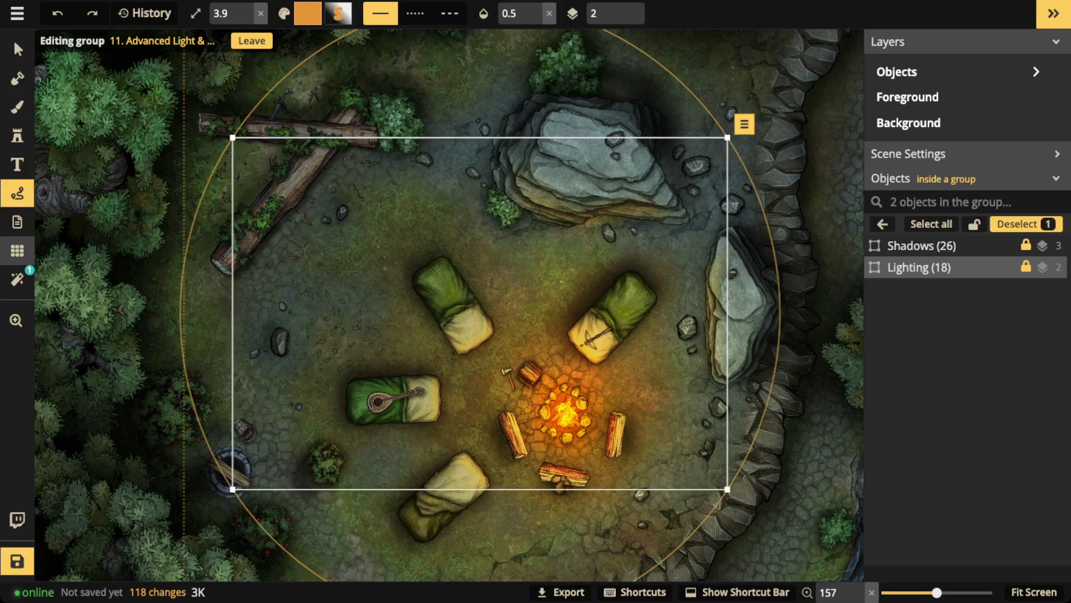
pyautogui.press('Escape')
pyautogui.press('Escape')
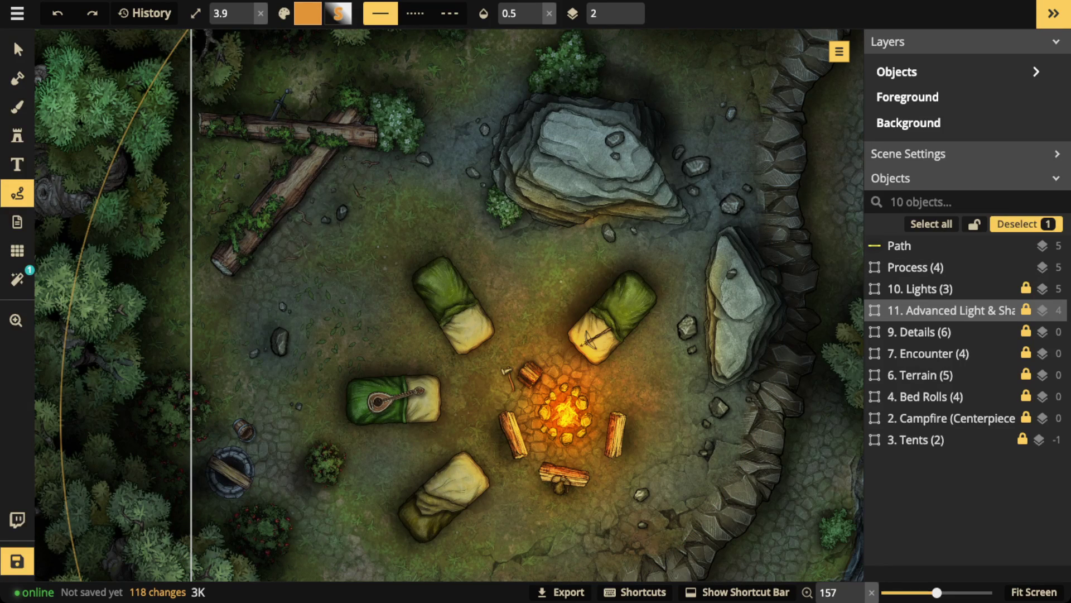
pyautogui.moveTo(452, 353); pyautogui.dragTo(435, 378)
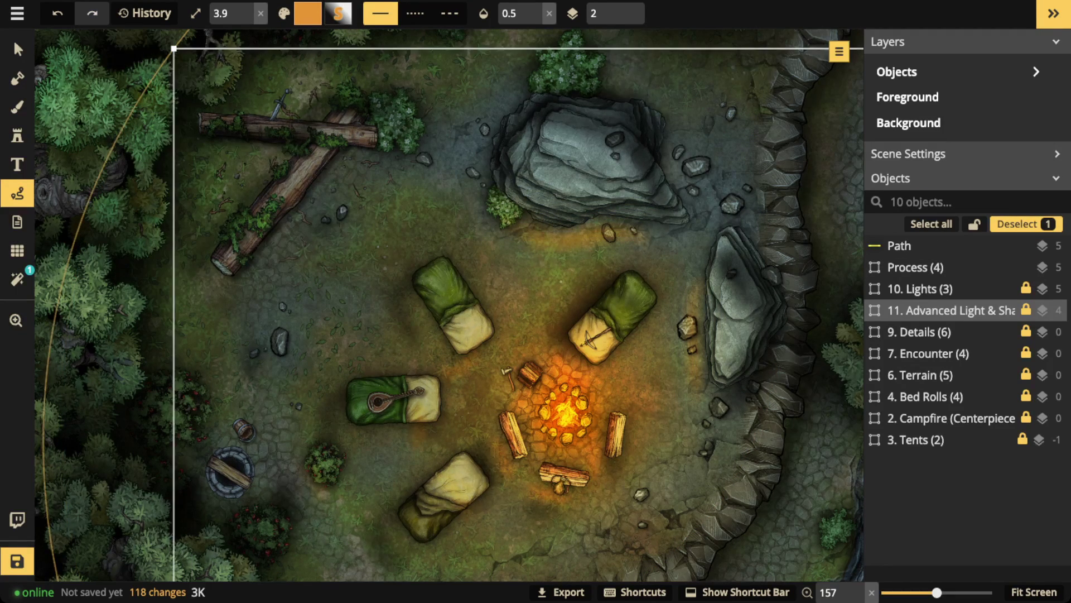
pyautogui.hotkey('ctrl', 'z')
pyautogui.press('Escape')
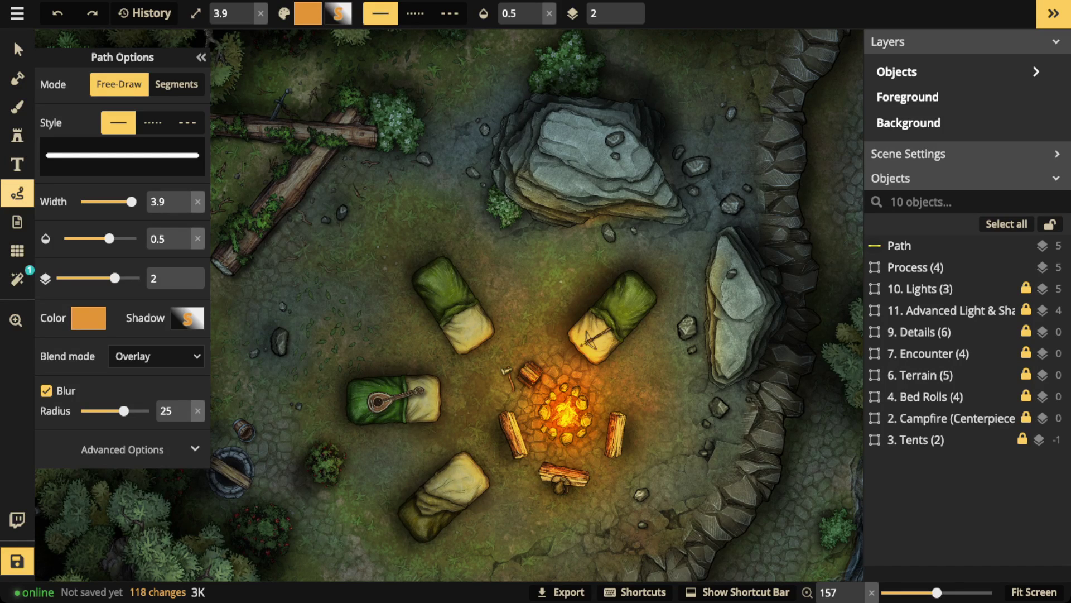
# Draw an orange light stroke along the campfire-facing side of the fallen logs
pyautogui.click(17, 193)
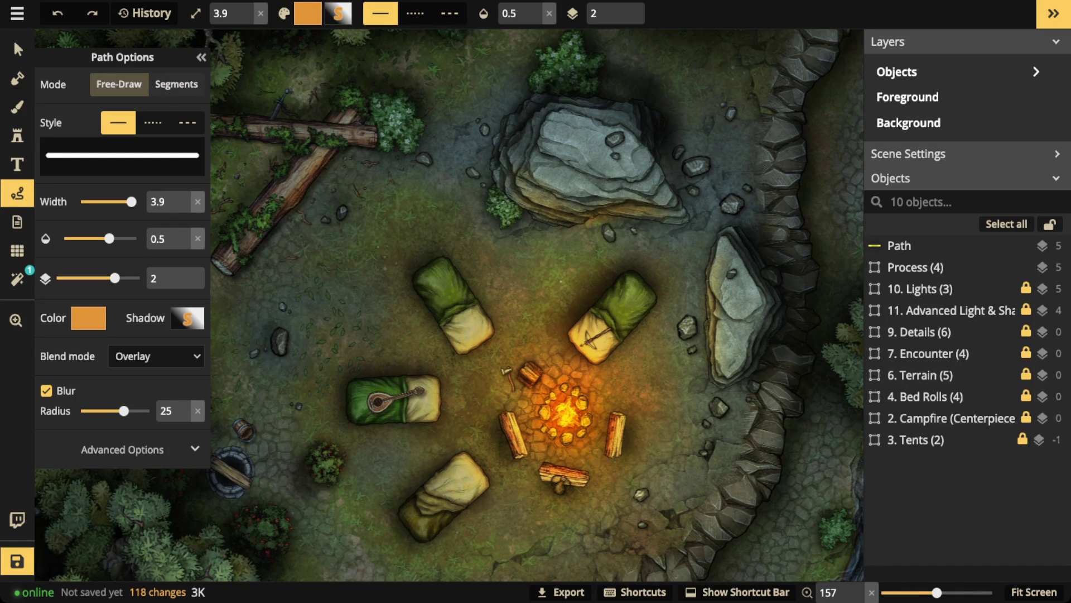
pyautogui.moveTo(360, 148); pyautogui.dragTo(296, 204)
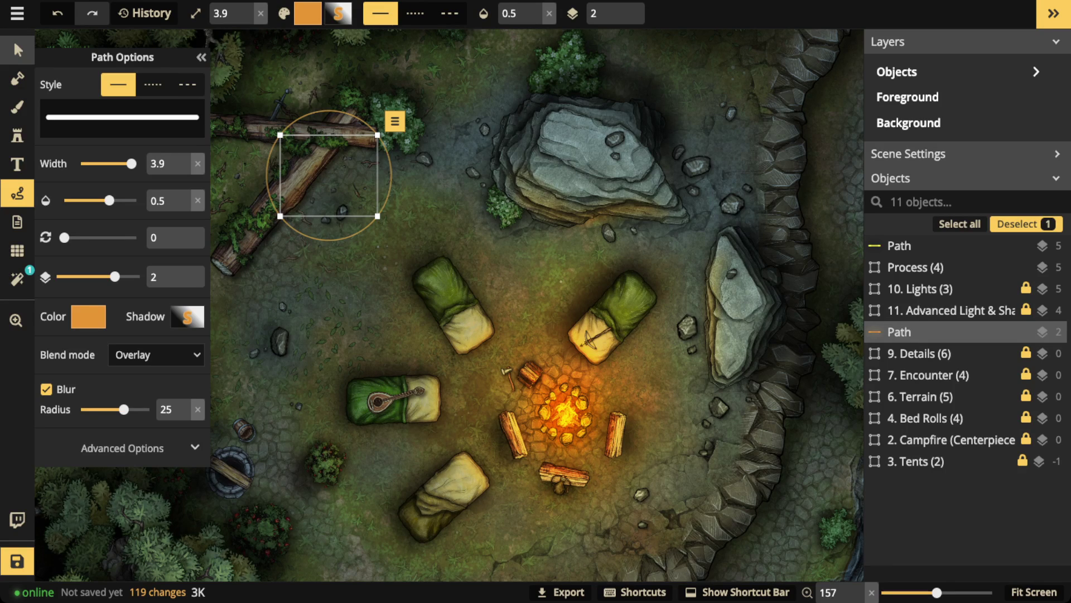
pyautogui.click(18, 49)
# Turn on the Custom filter texture for the whole map and expand its settings
pyautogui.scroll(-5, 396, 237)
pyautogui.scroll(-1, 397, 238)
pyautogui.press('space')
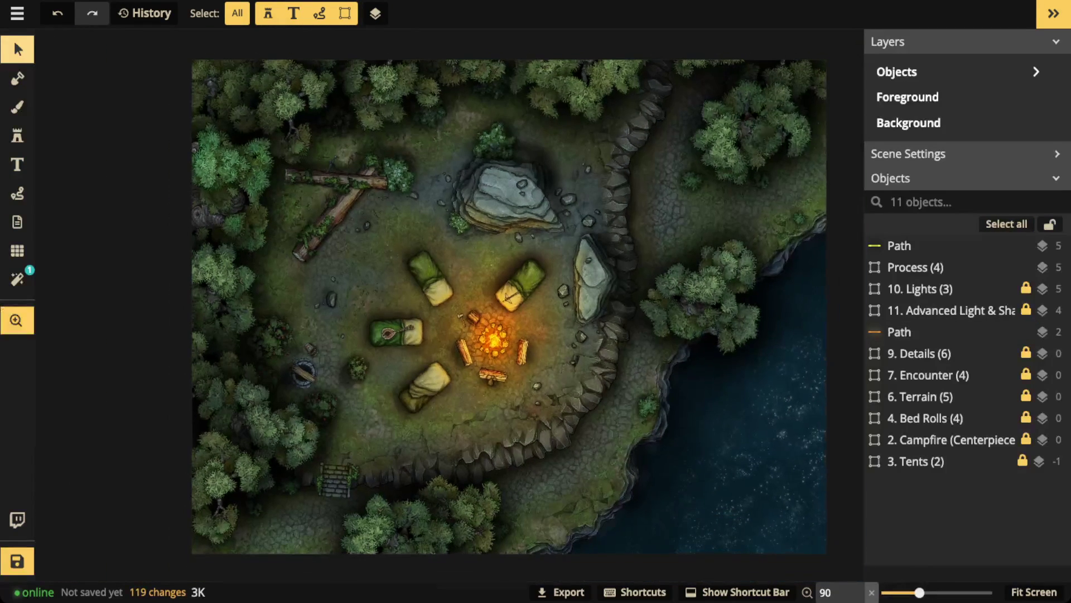
pyautogui.moveTo(396, 238); pyautogui.dragTo(365, 231)
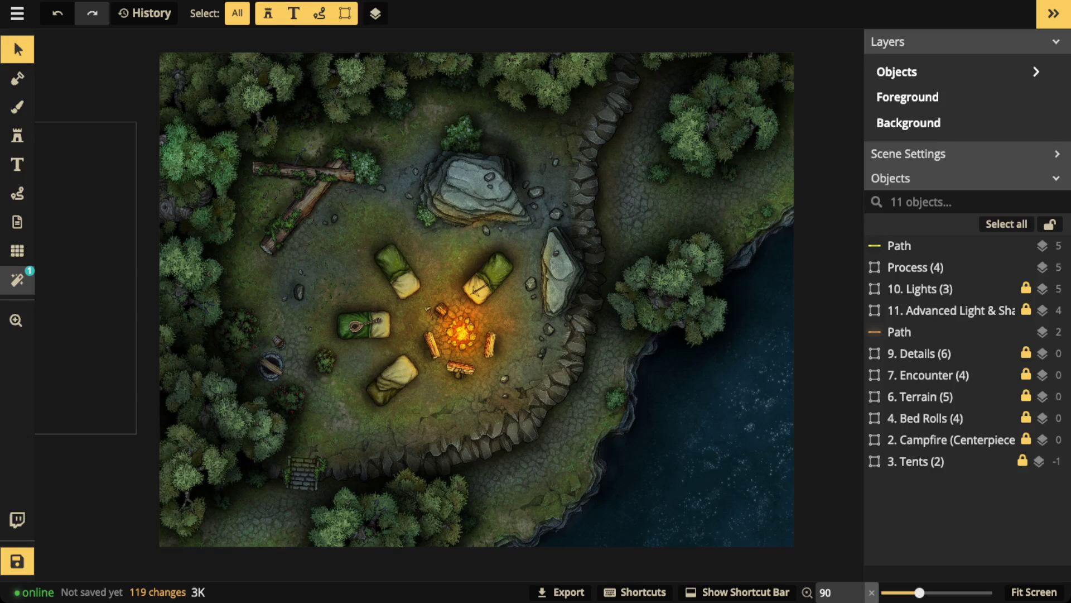
pyautogui.click(17, 279)
pyautogui.click(51, 141)
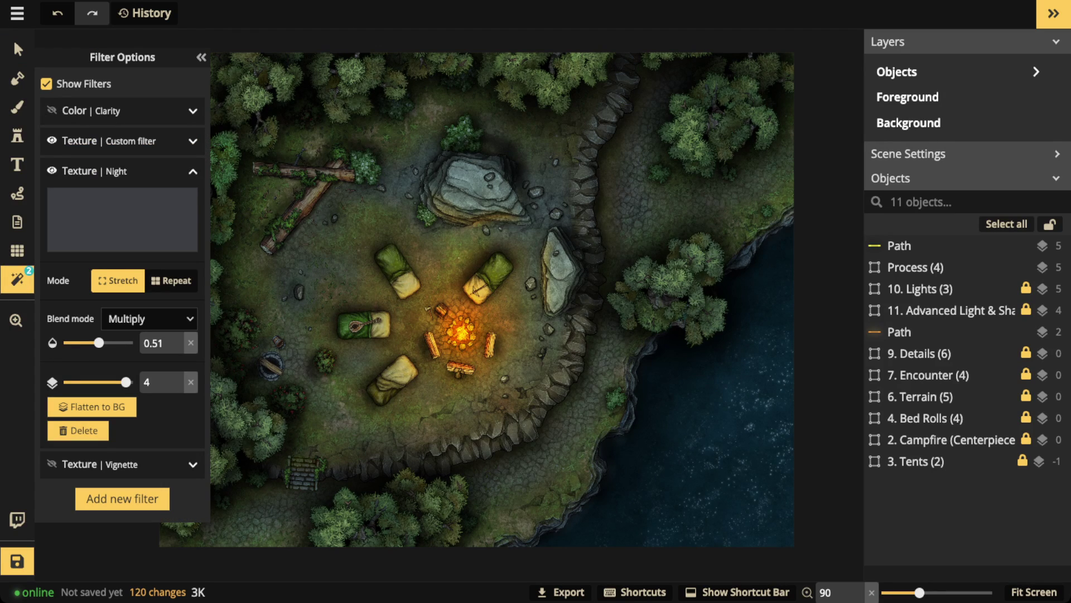
pyautogui.click(52, 110)
pyautogui.click(124, 141)
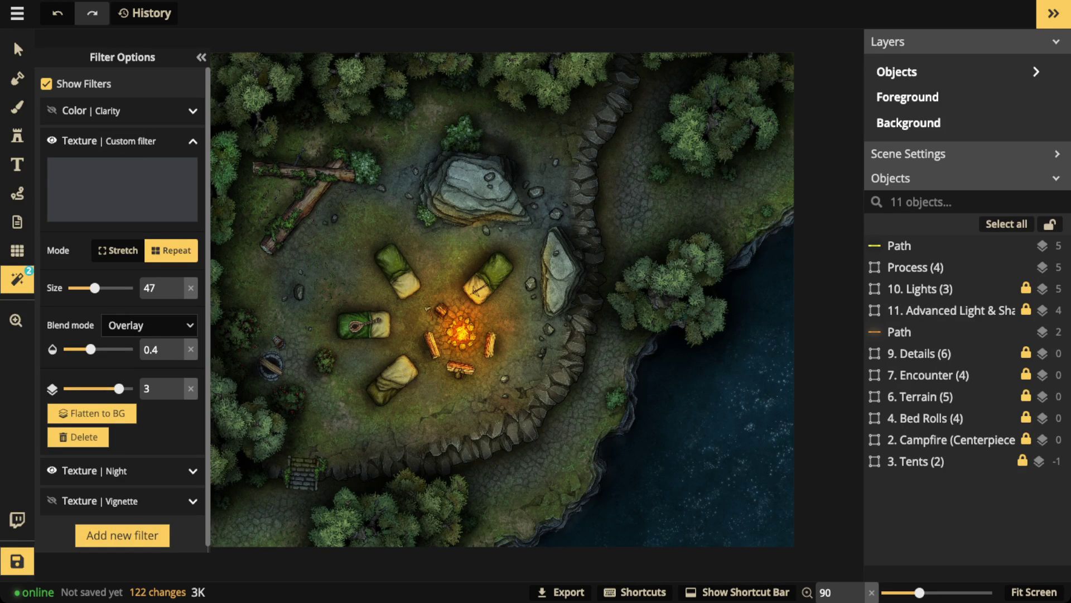
# Turn on the Clarity color filter and the Vignette texture filter
pyautogui.click(52, 110)
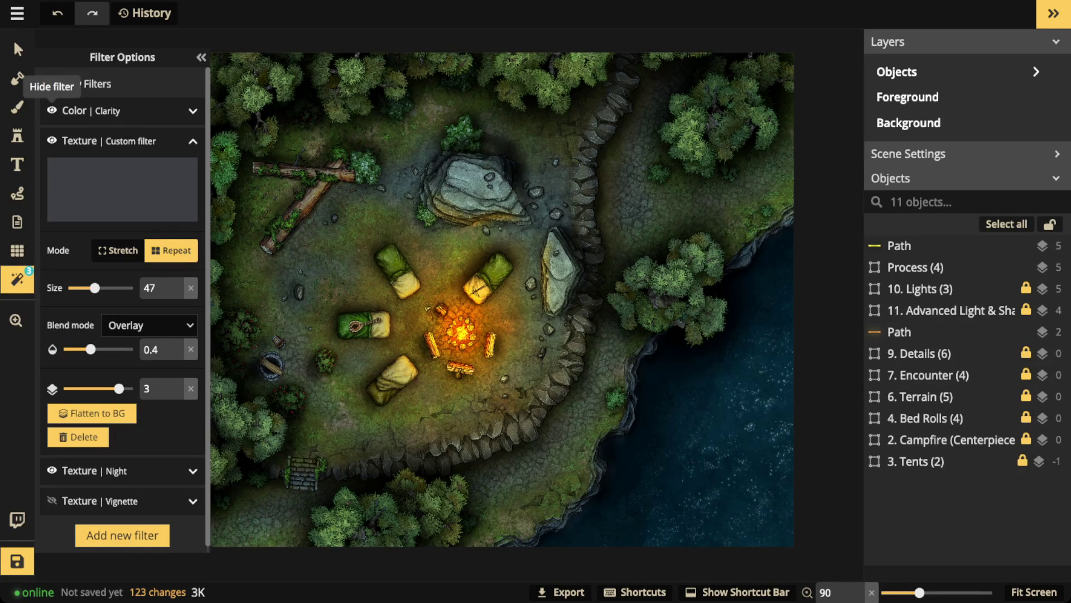
pyautogui.scroll(-3, 366, 282)
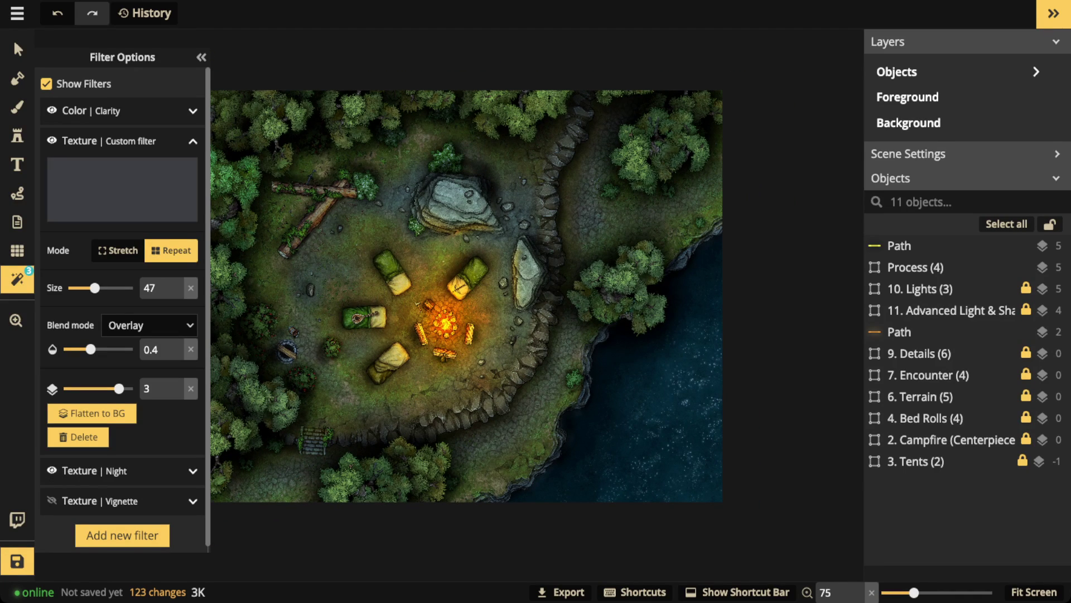
pyautogui.click(52, 500)
pyautogui.scroll(-4, 472, 211)
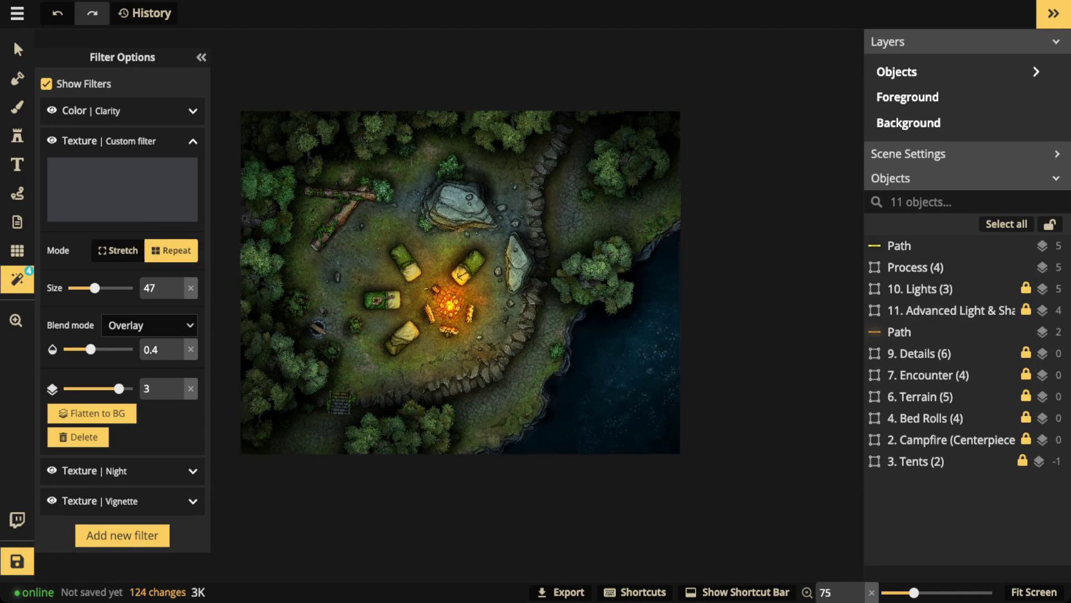
pyautogui.press('space')
pyautogui.moveTo(472, 210); pyautogui.dragTo(532, 218)
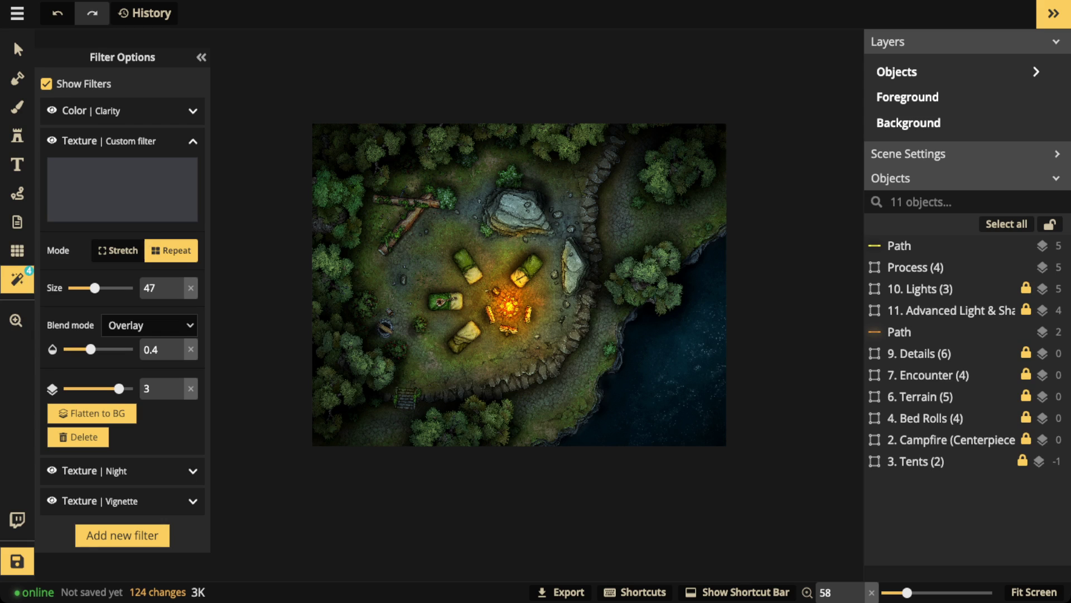
# Set the Vignette filter's opacity to 1, and compare the map without and with the filter
pyautogui.click(192, 501)
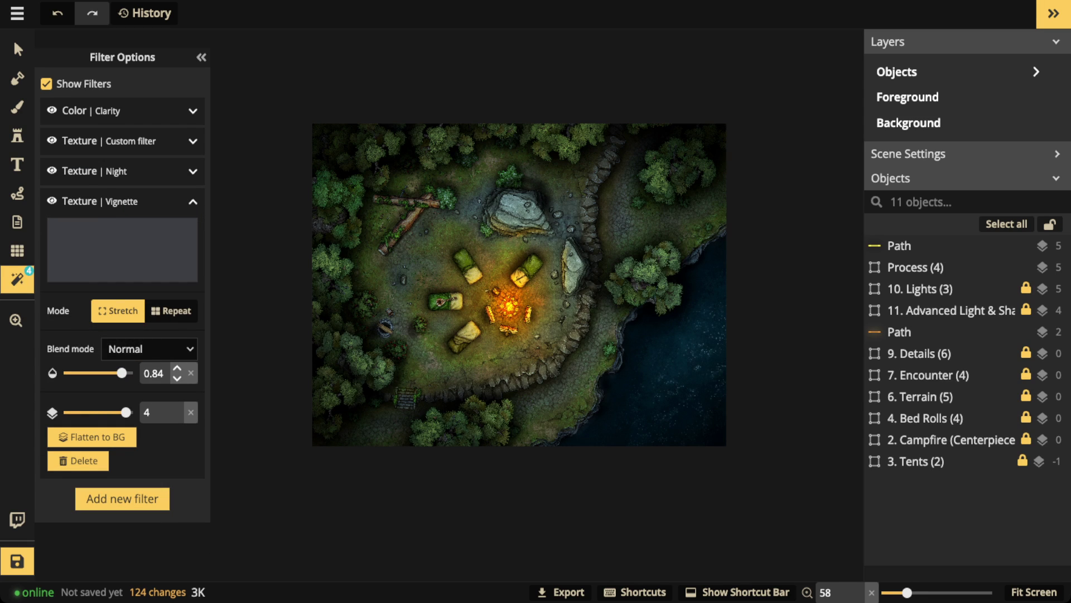
pyautogui.click(177, 369)
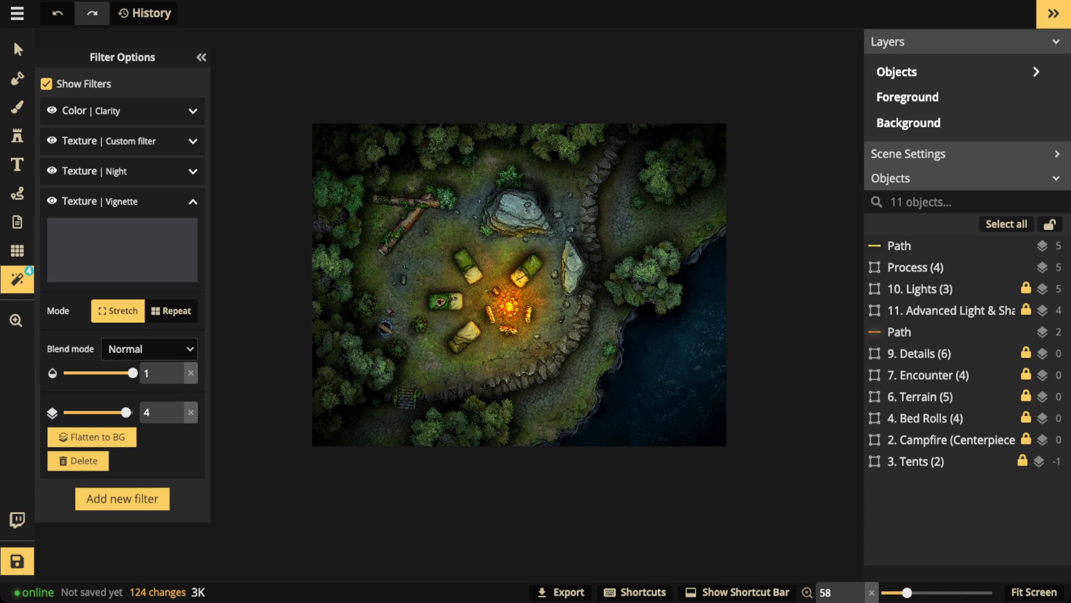
pyautogui.click(52, 201)
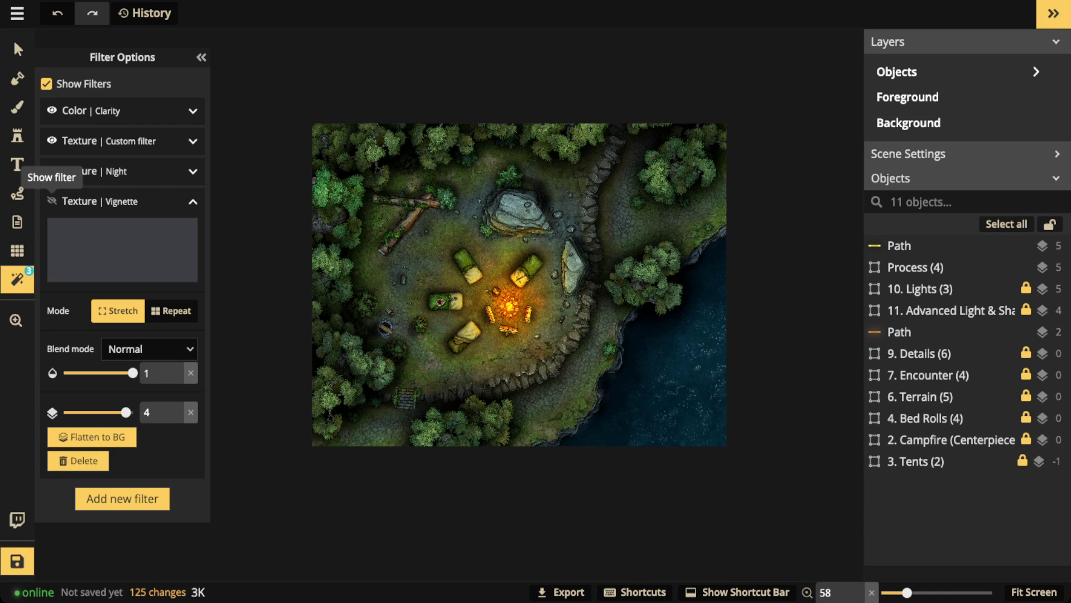
pyautogui.click(52, 201)
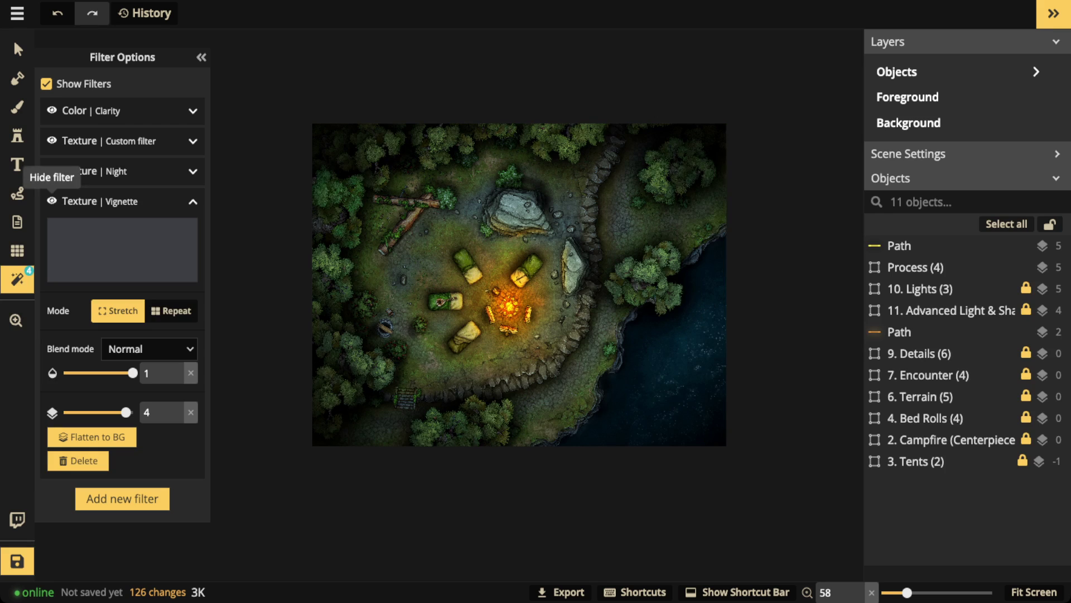
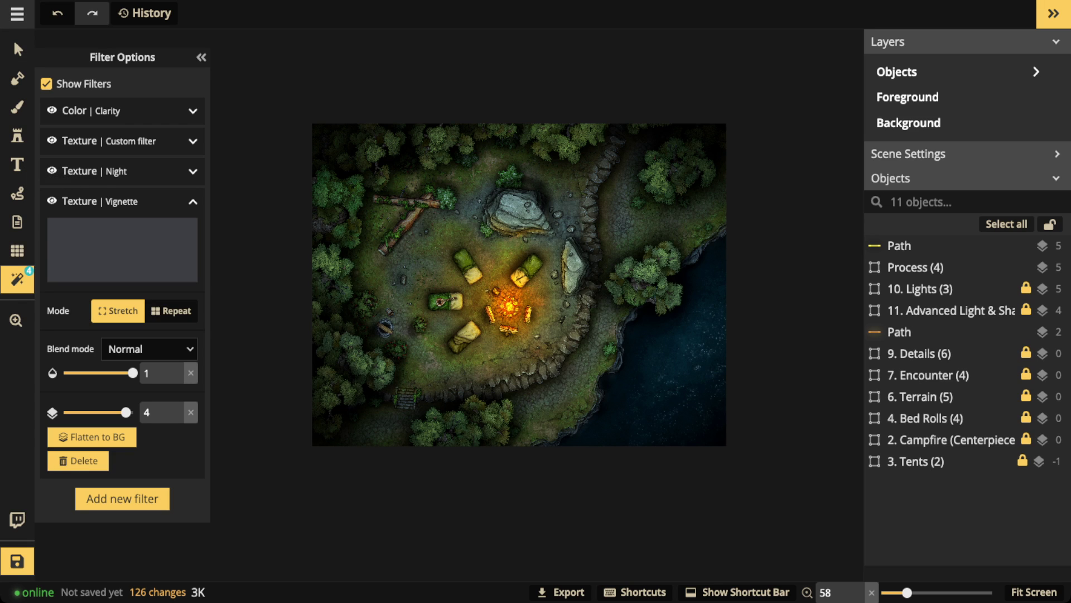
# Examine the April map prompts and stream calendar on the What's new page, and return to the map with the filter options collapsed
pyautogui.click(18, 13)
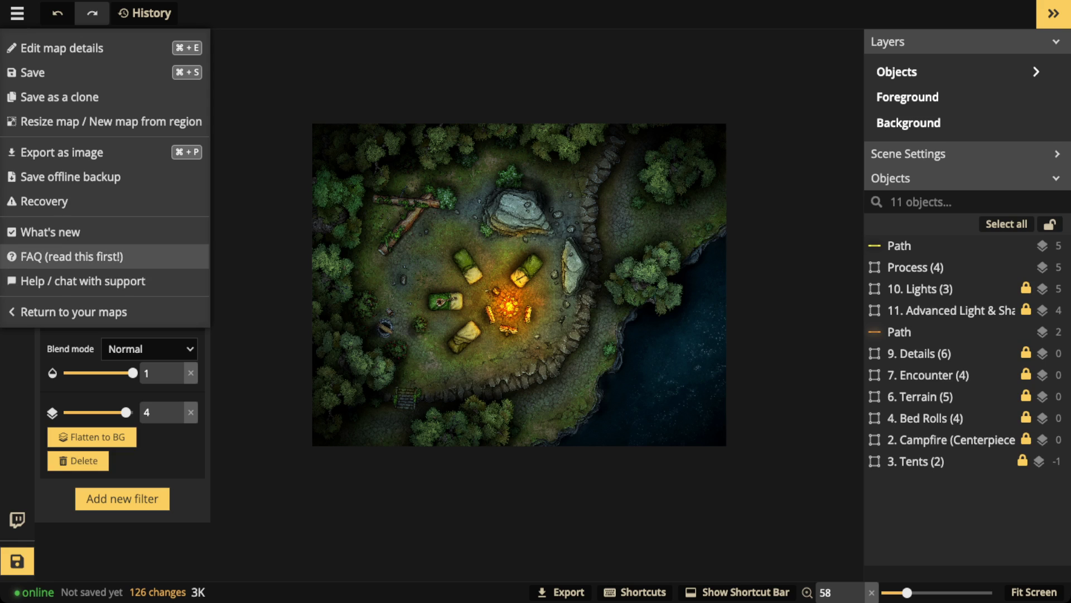
pyautogui.click(50, 232)
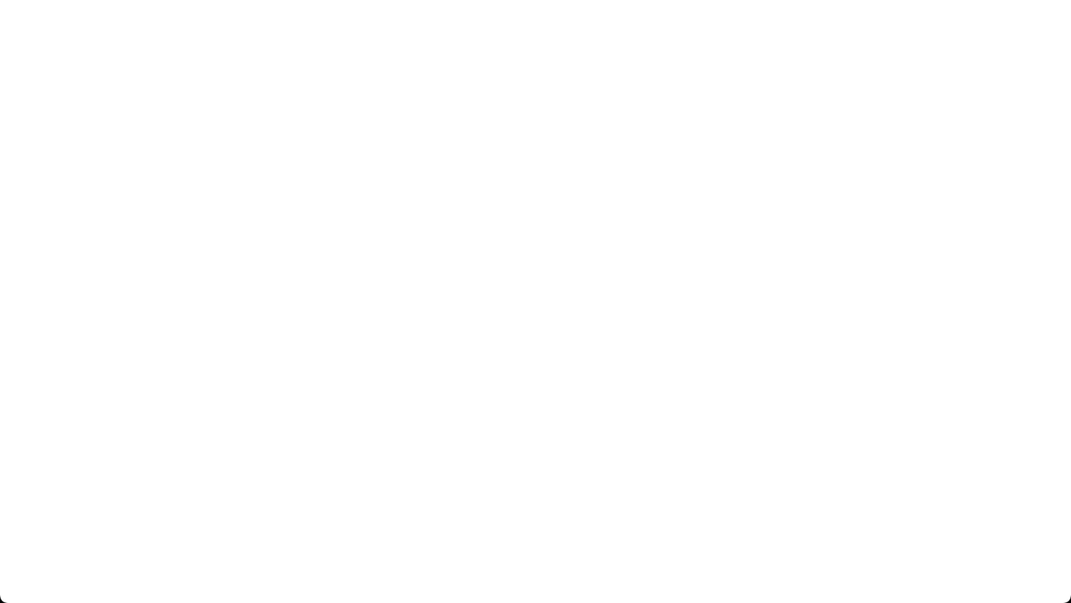
pyautogui.scroll(-3, 530, 301)
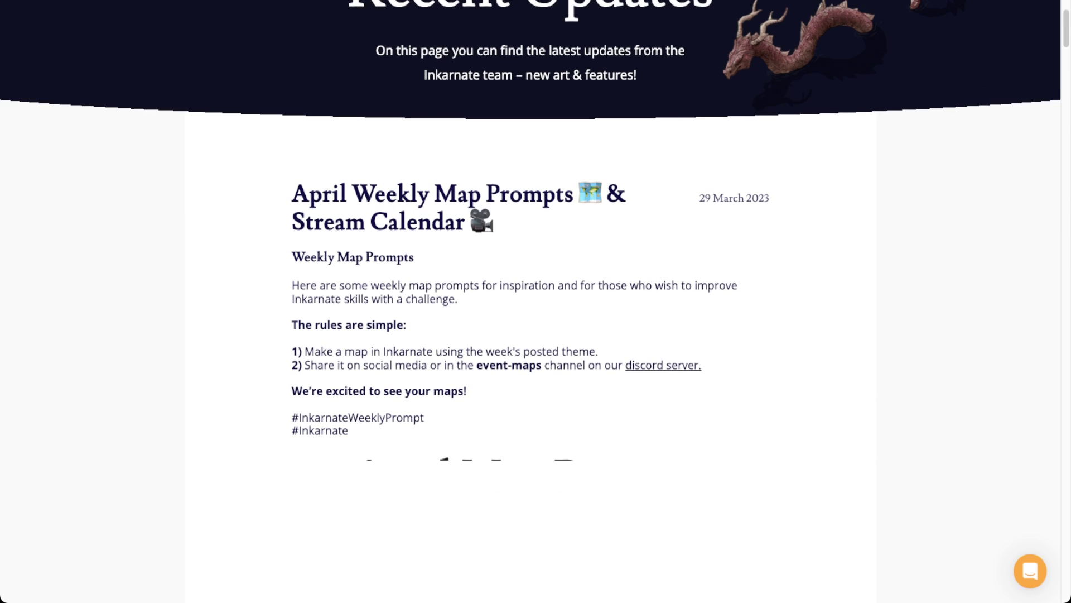
pyautogui.scroll(-1, 530, 301)
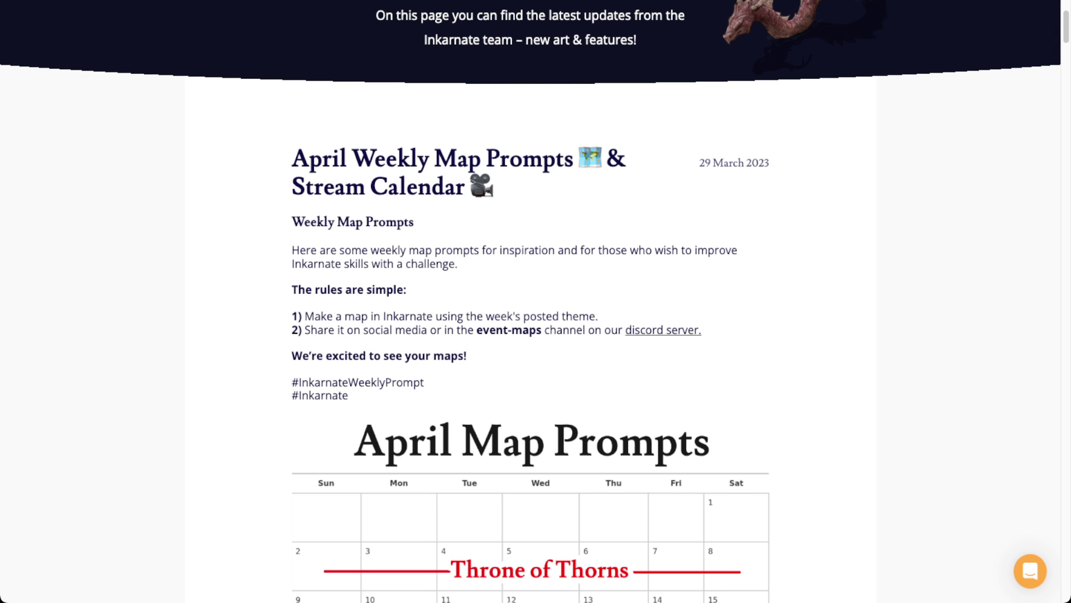
pyautogui.scroll(-4, 530, 301)
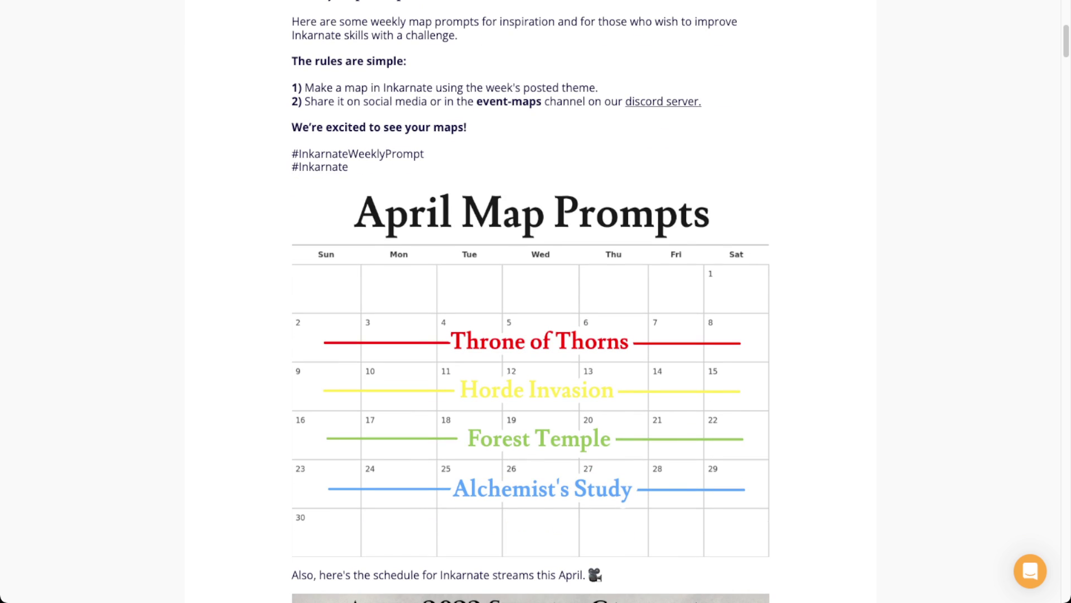
pyautogui.scroll(-7, 530, 301)
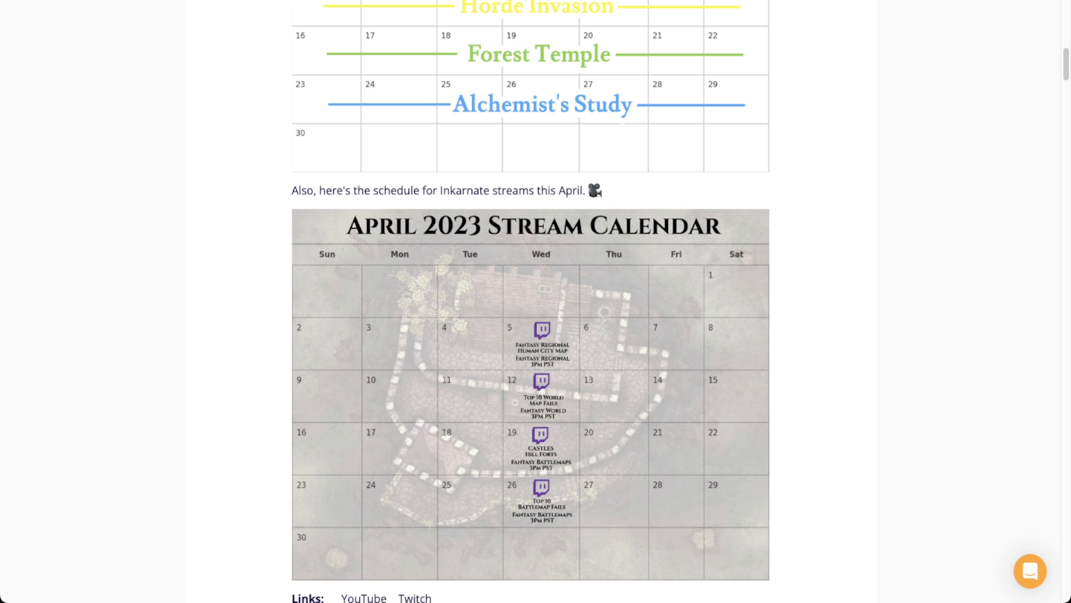
pyautogui.scroll(3, 530, 301)
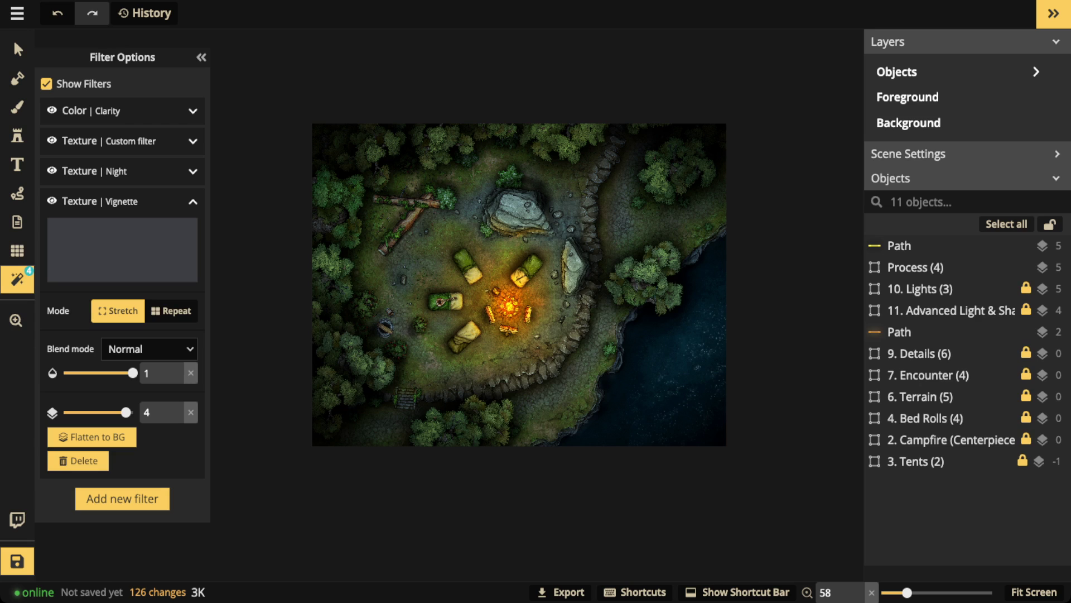
pyautogui.click(201, 57)
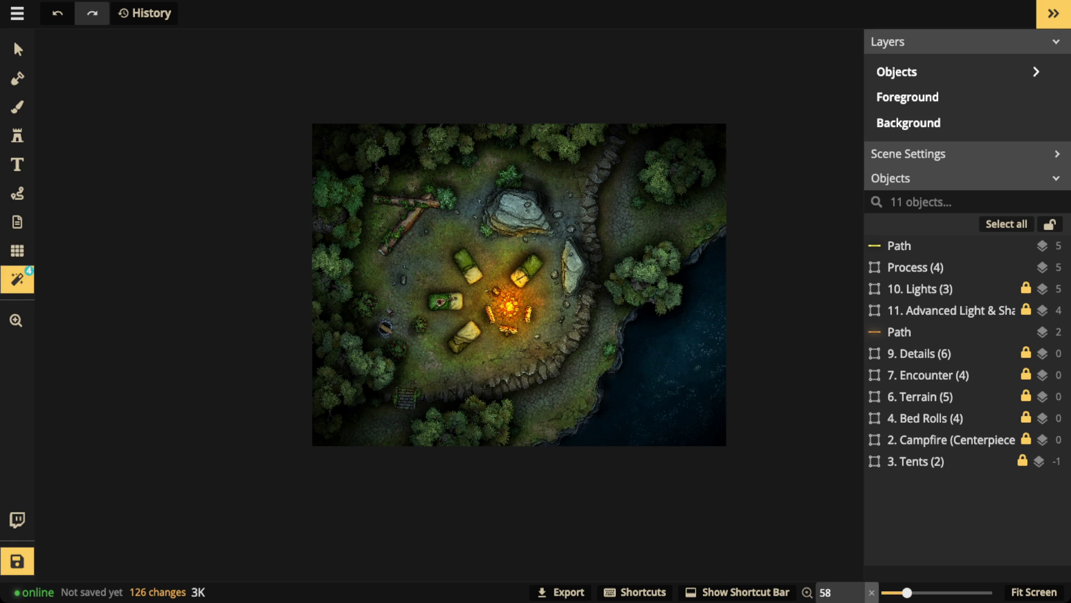